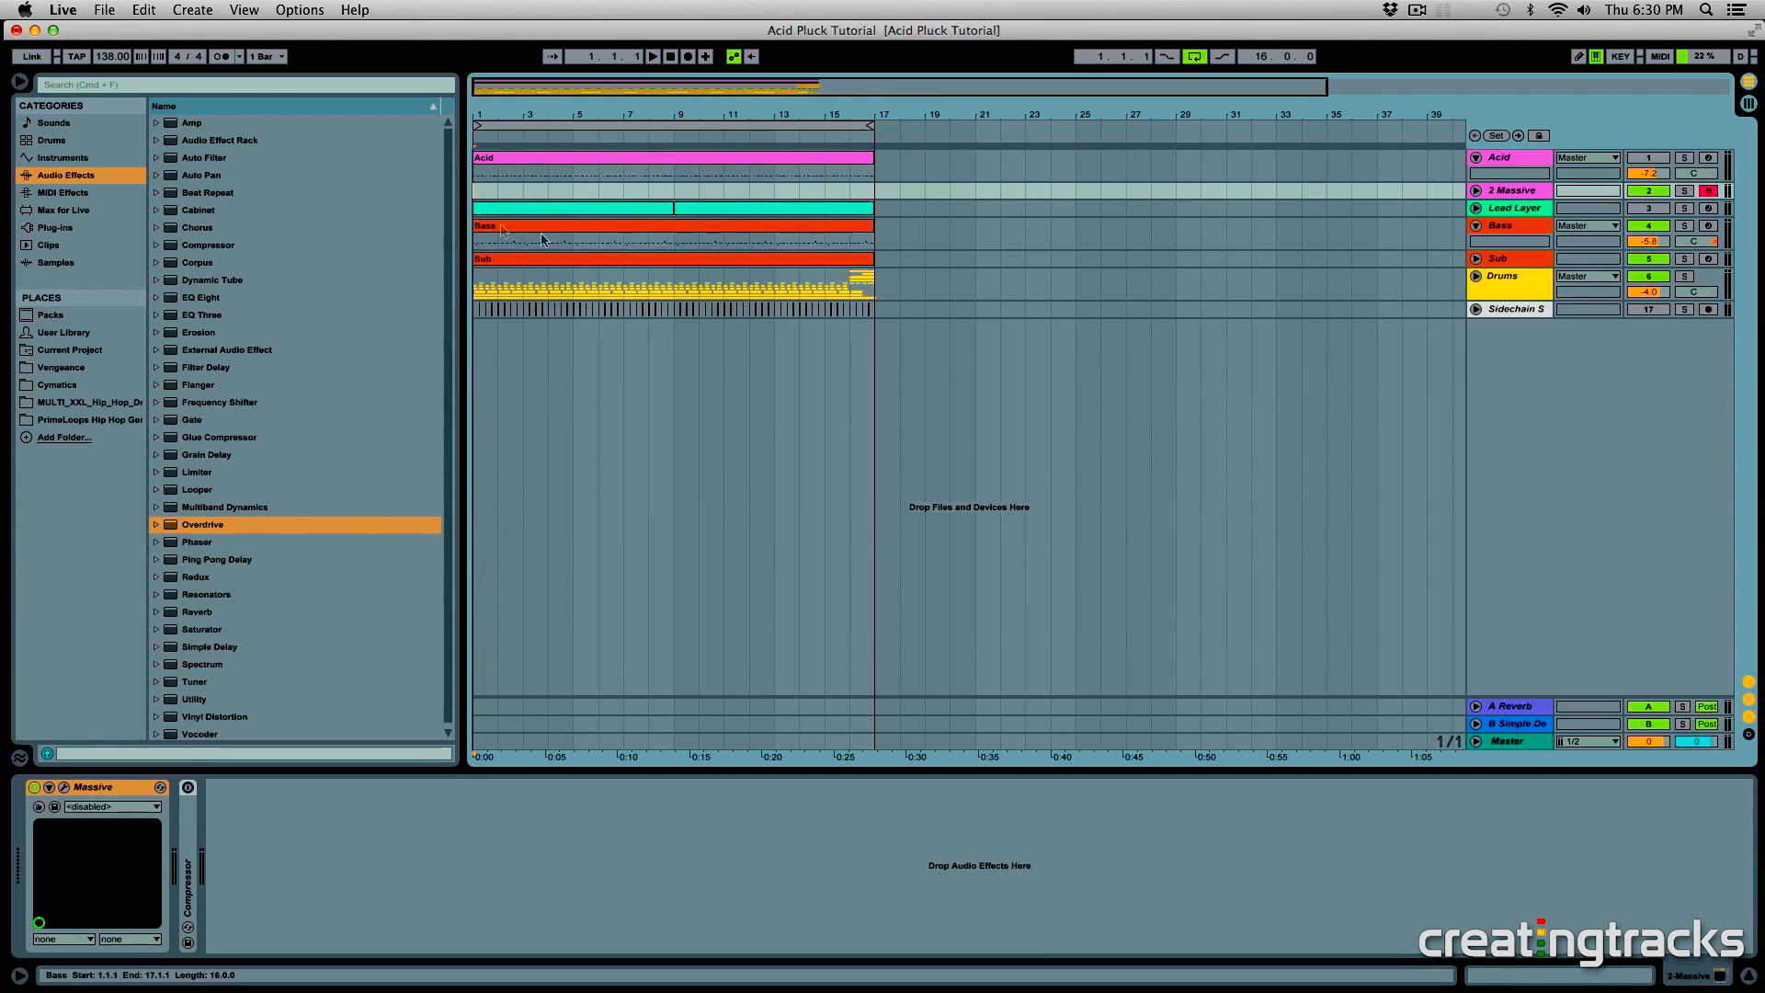
- Examine the Bass clip's notes and the EQ section of the Bass track's Massive synth during playback
click(745, 230)
double_click(747, 239)
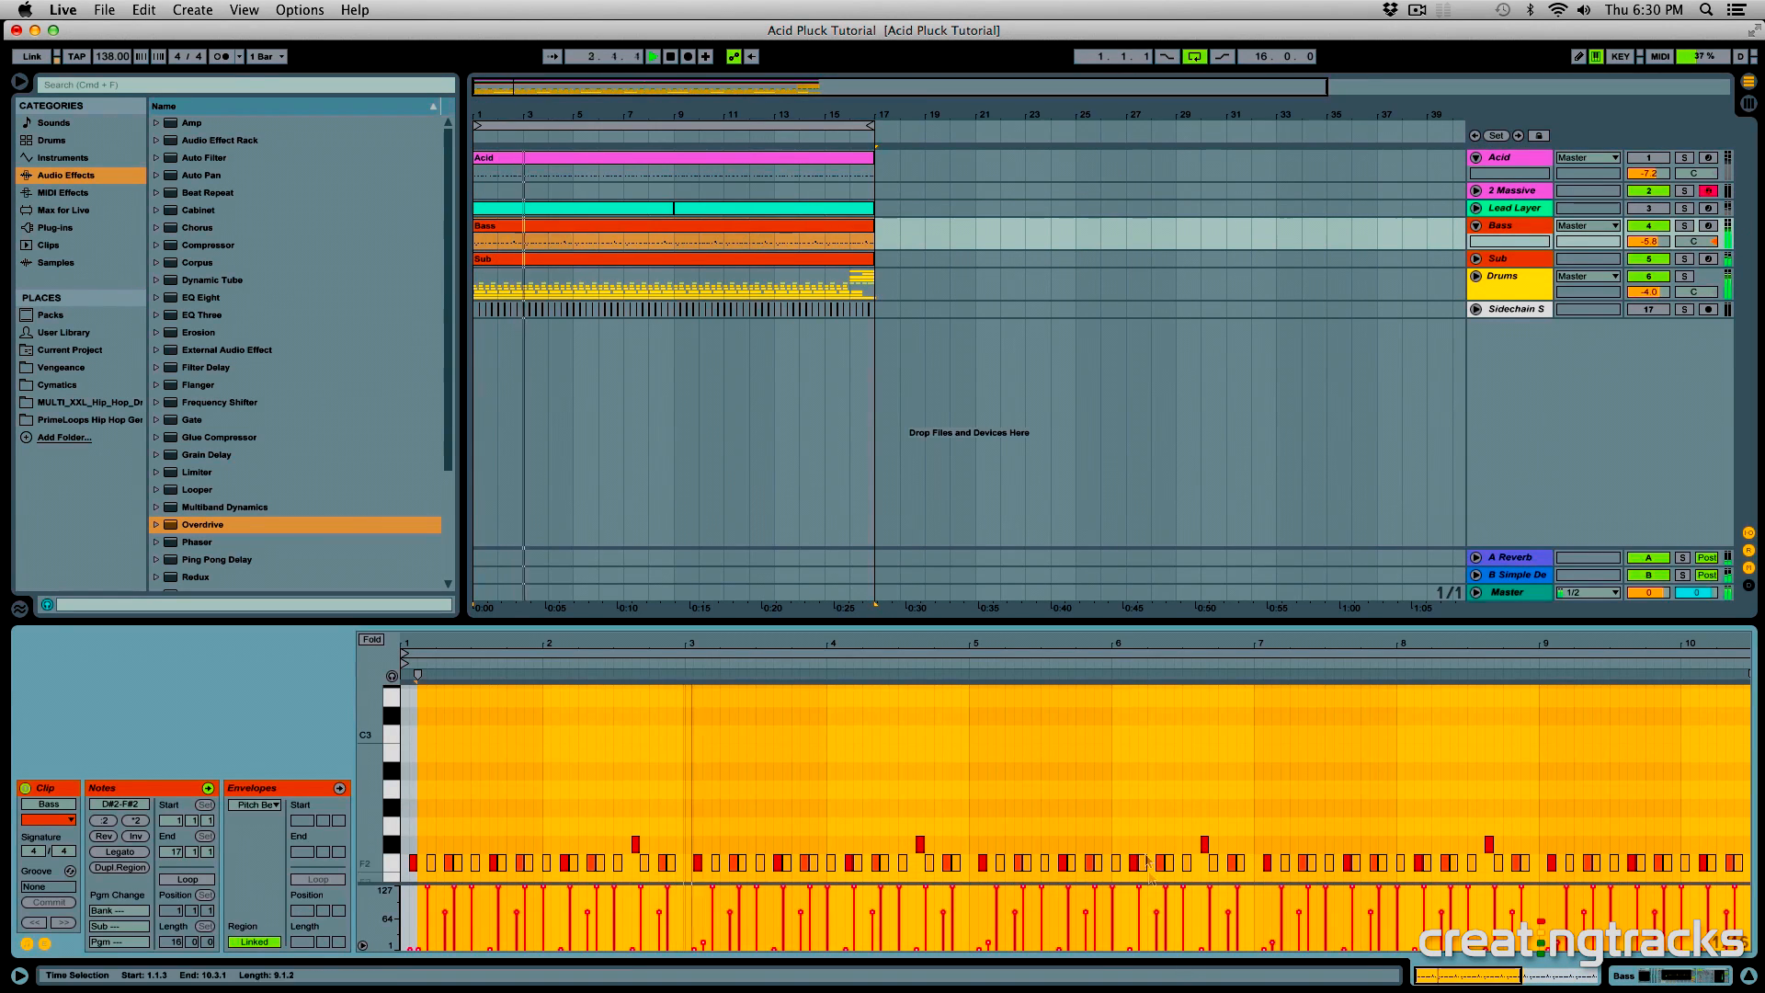
click(1133, 789)
scroll(1397, 789, down, 2)
key(shift+Tab)
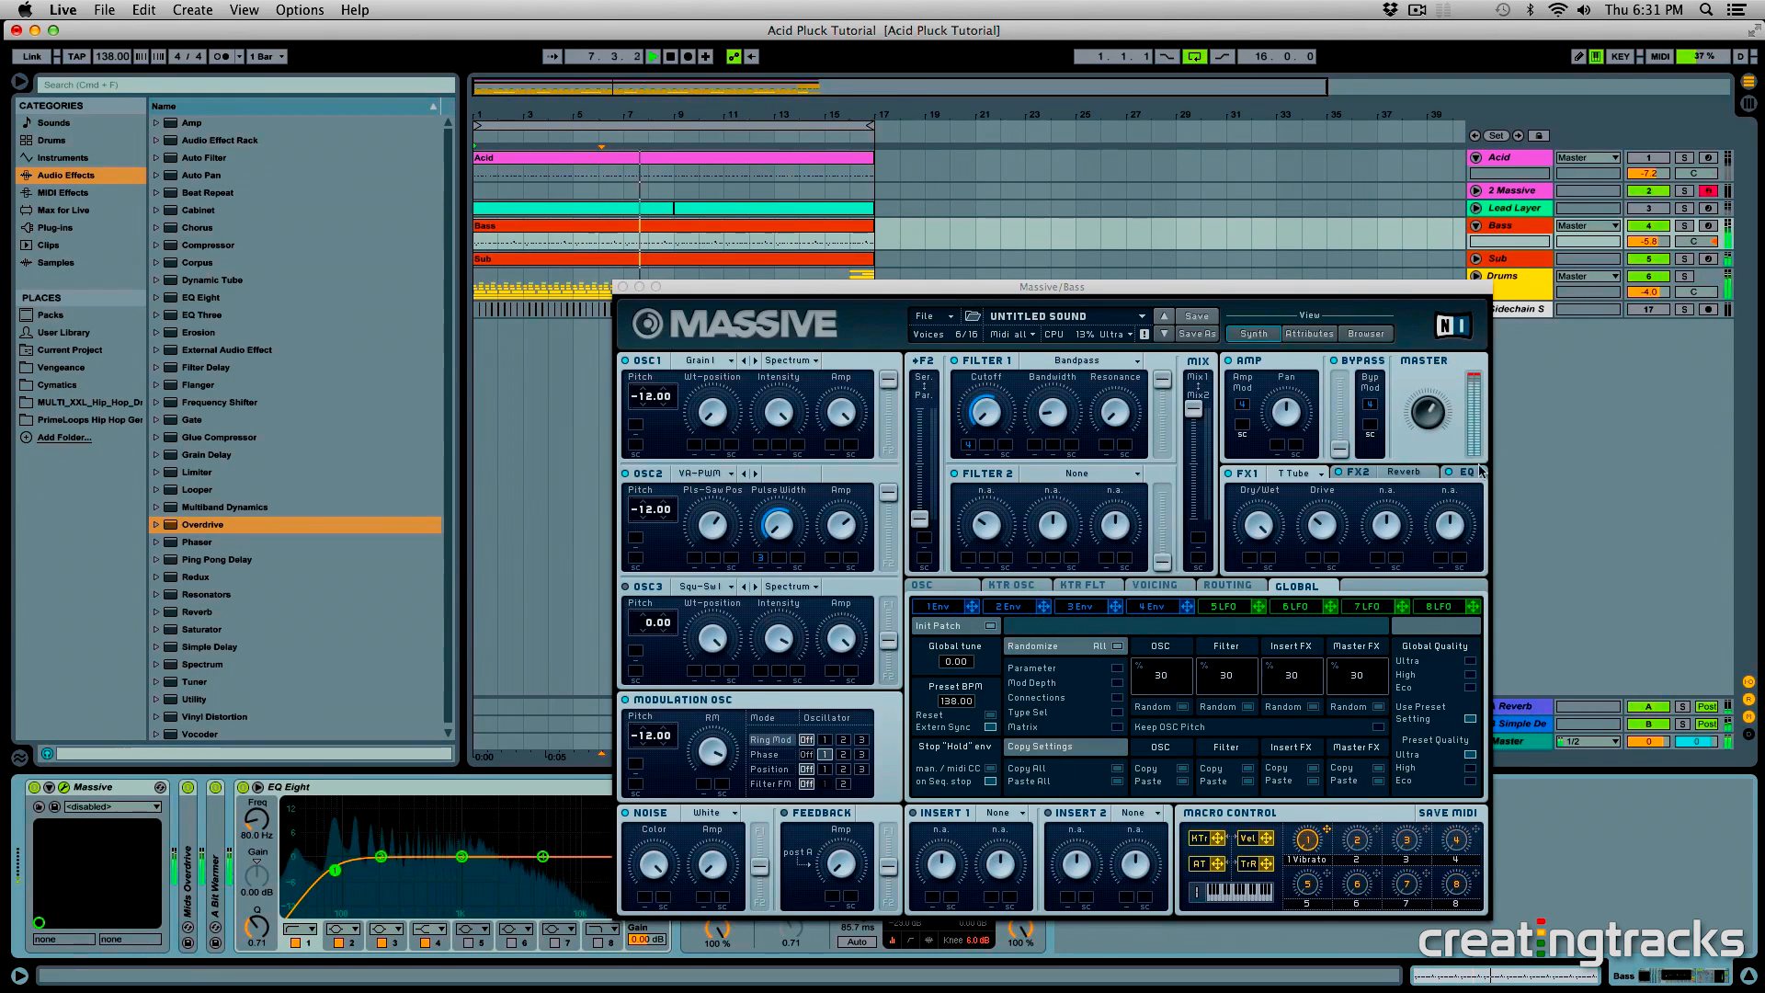
click(1466, 473)
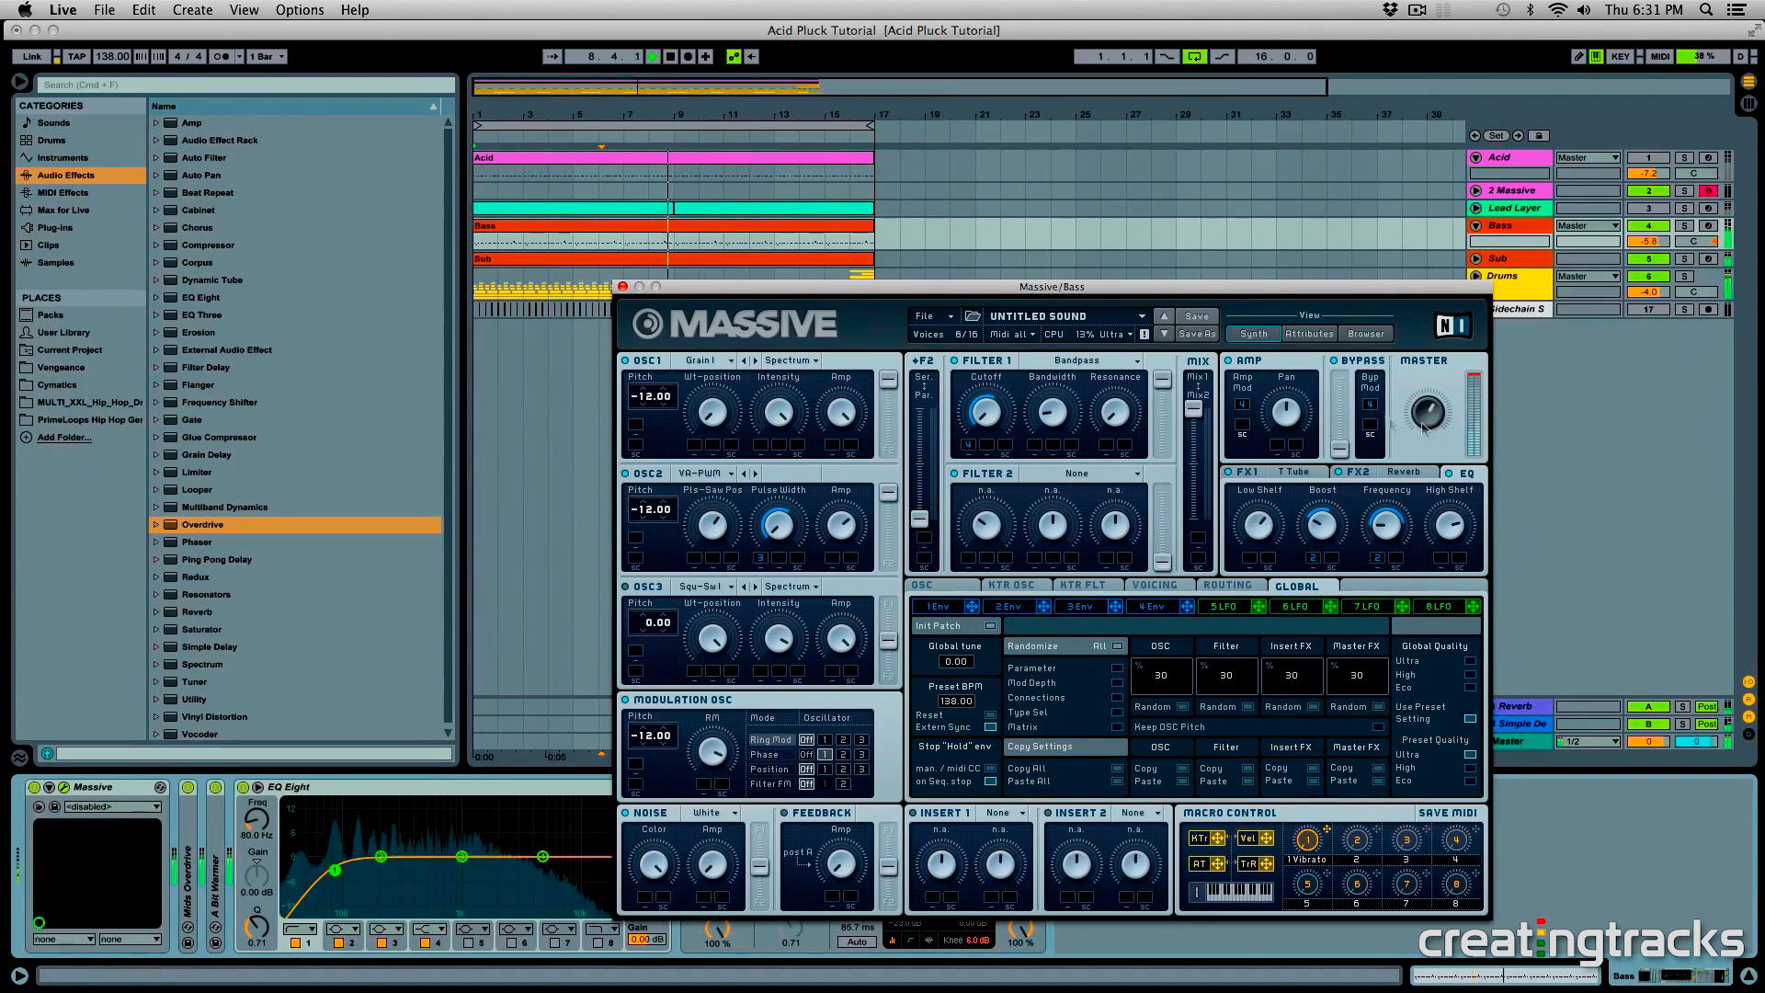
click(622, 289)
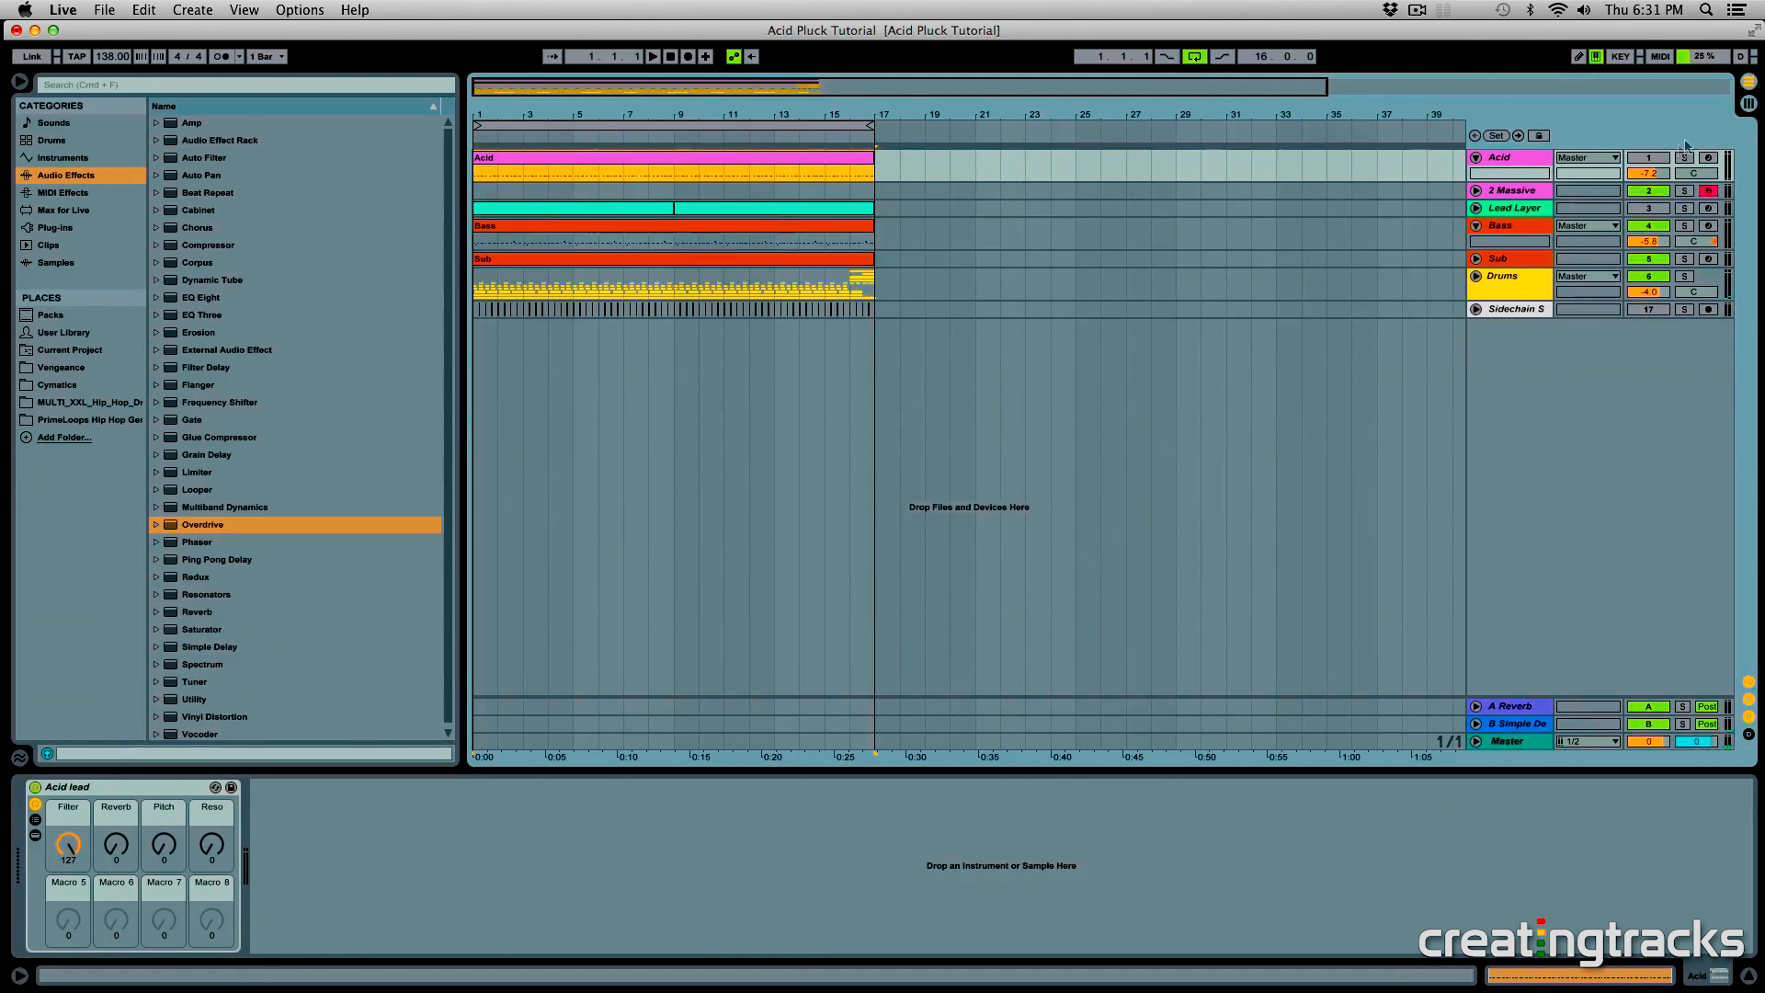
- Audition the Acid track in solo while varying the Acid lead rack's Pitch and Reso macros, and unsolo it
click(1662, 158)
click(1684, 159)
key(space)
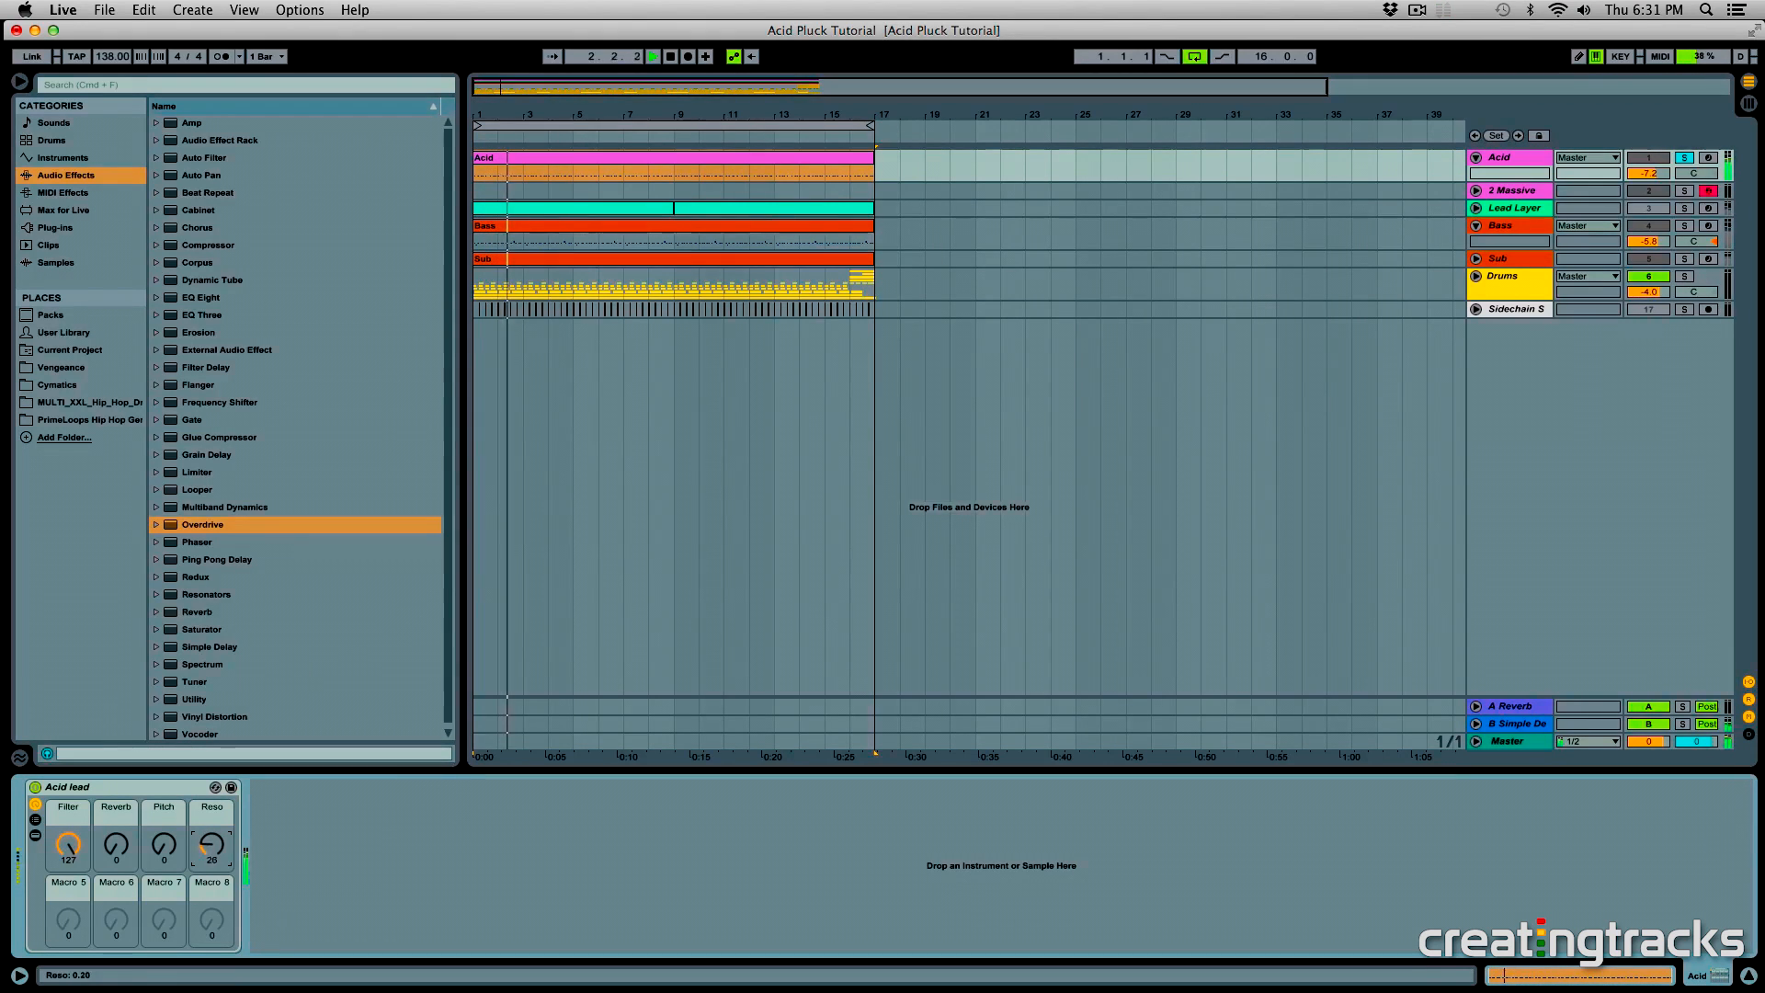
drag(207, 841, 162, 726)
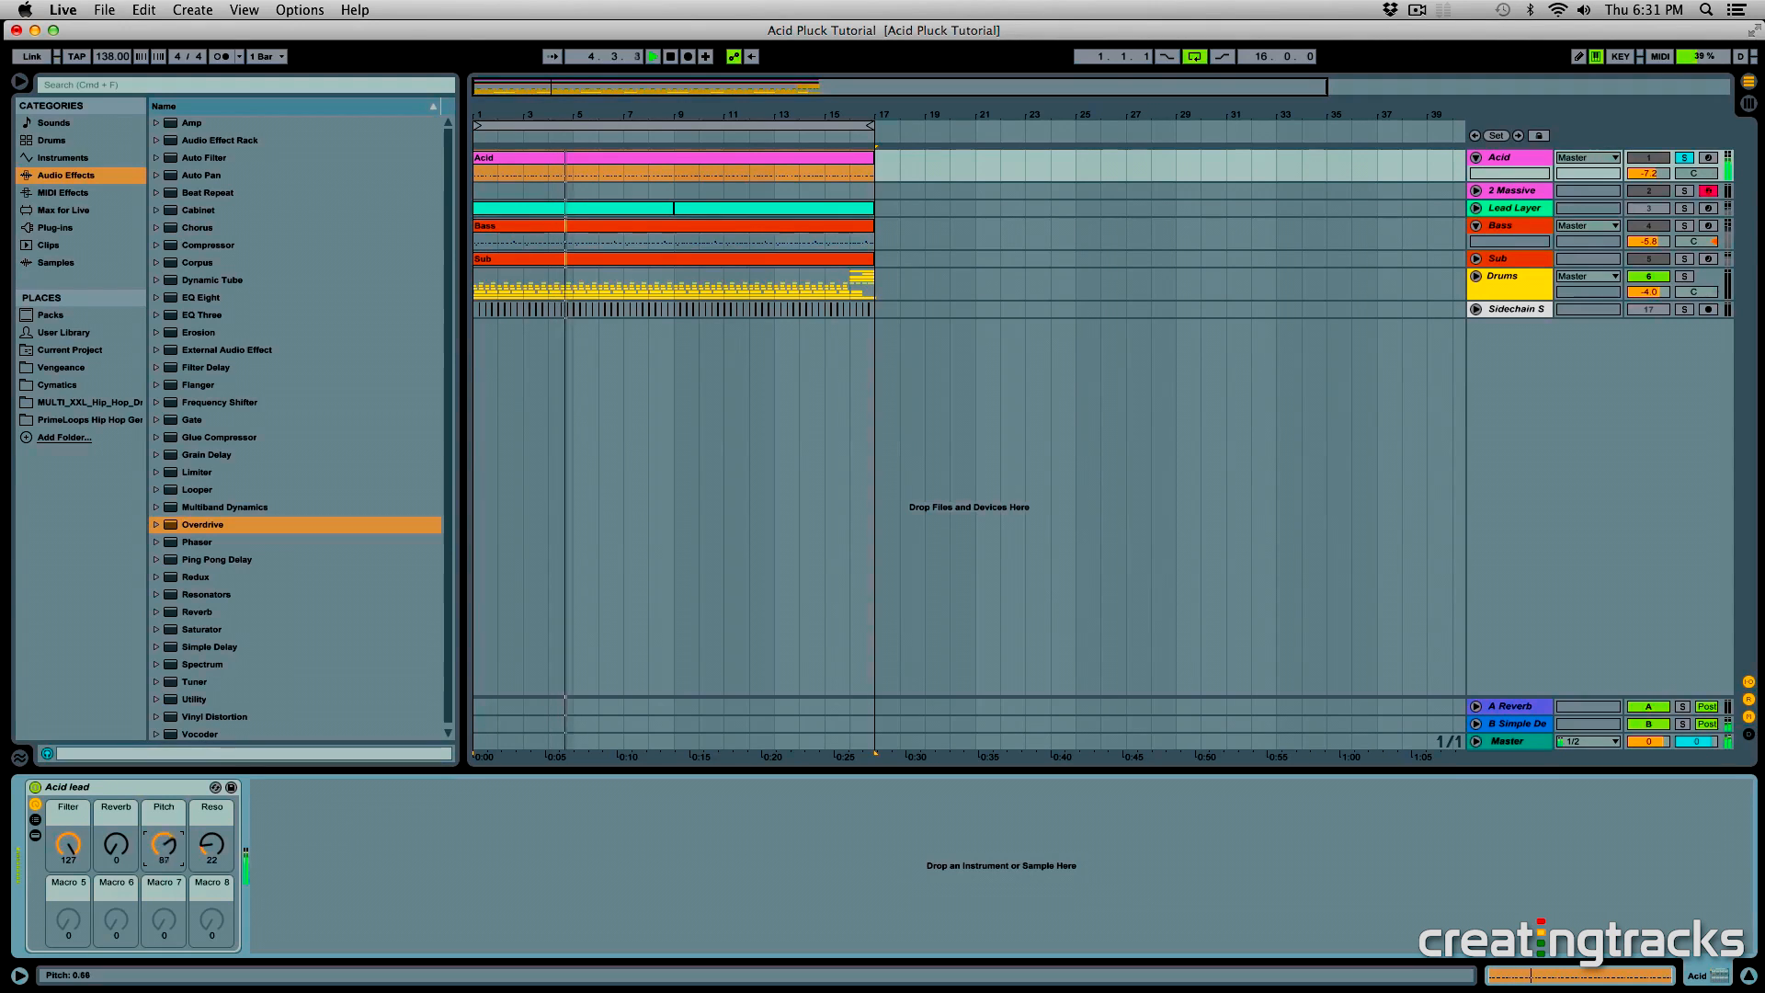
drag(207, 844, 169, 951)
key(space)
click(550, 165)
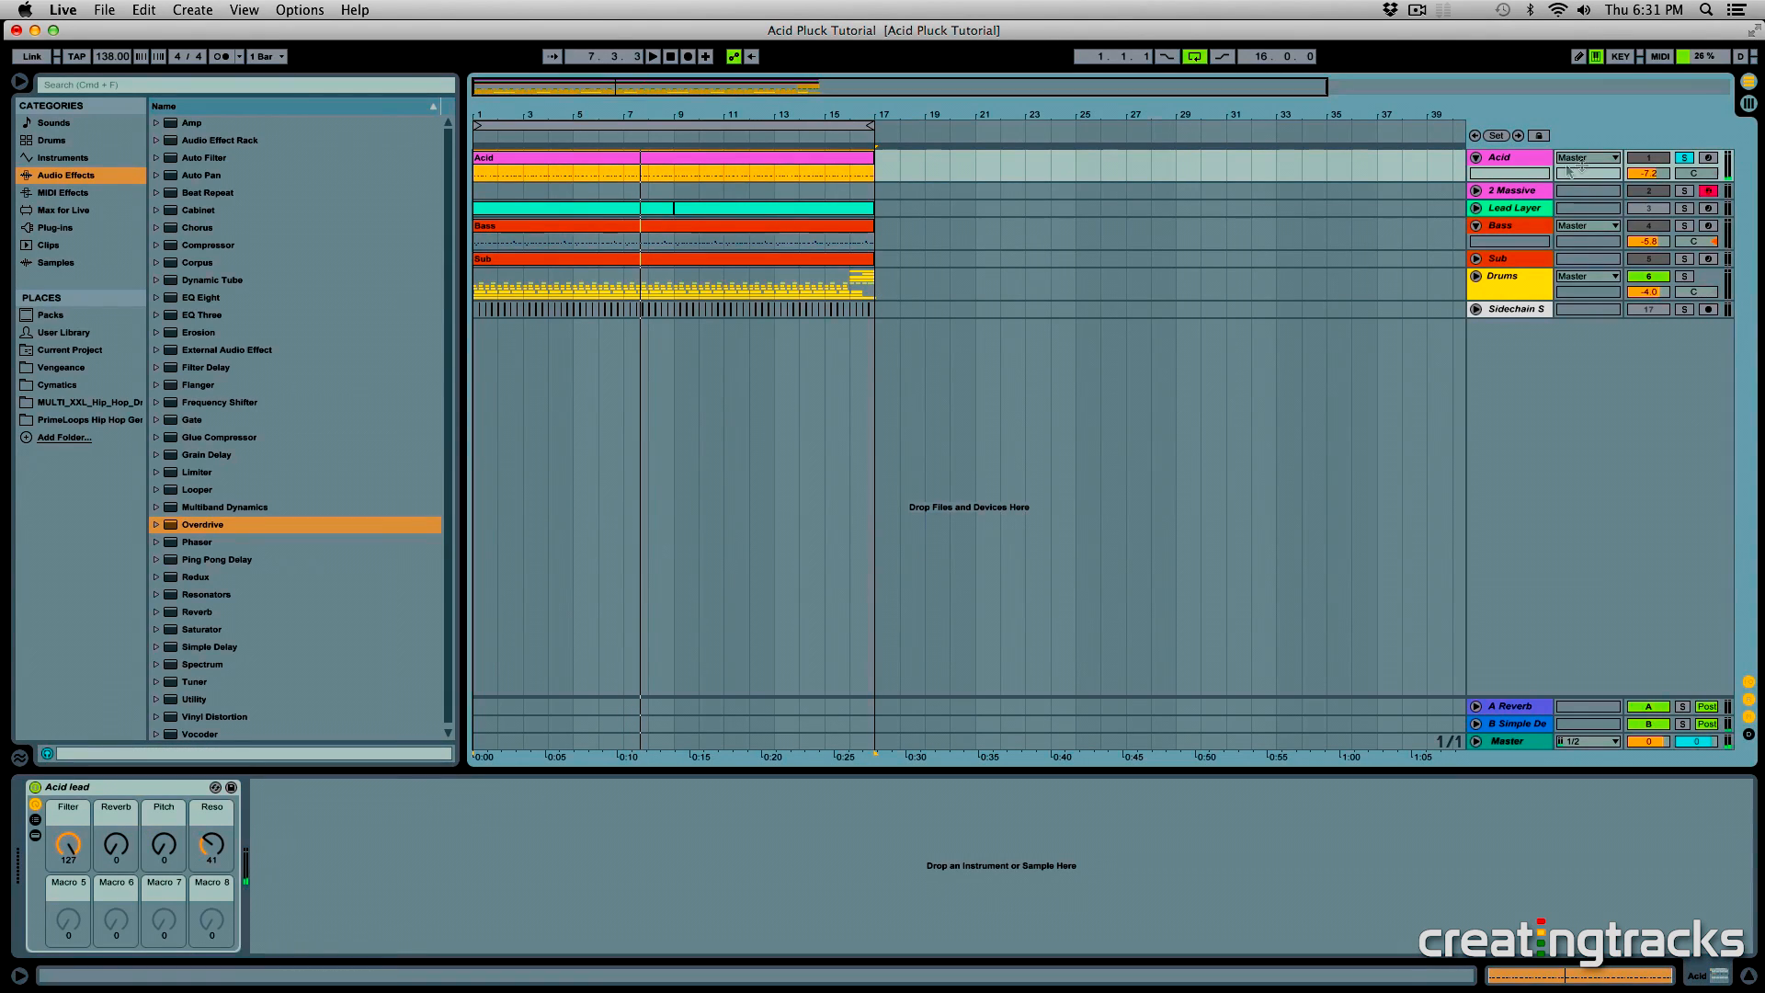
click(1683, 158)
- Lower the Acid track's volume slightly and set the Acid lead rack's Reso macro to 12 during playback
mouse_move(211, 843)
mouse_down()
mouse_move(211, 887)
mouse_move(211, 819)
mouse_up()
key(space)
drag(1648, 173, 1648, 180)
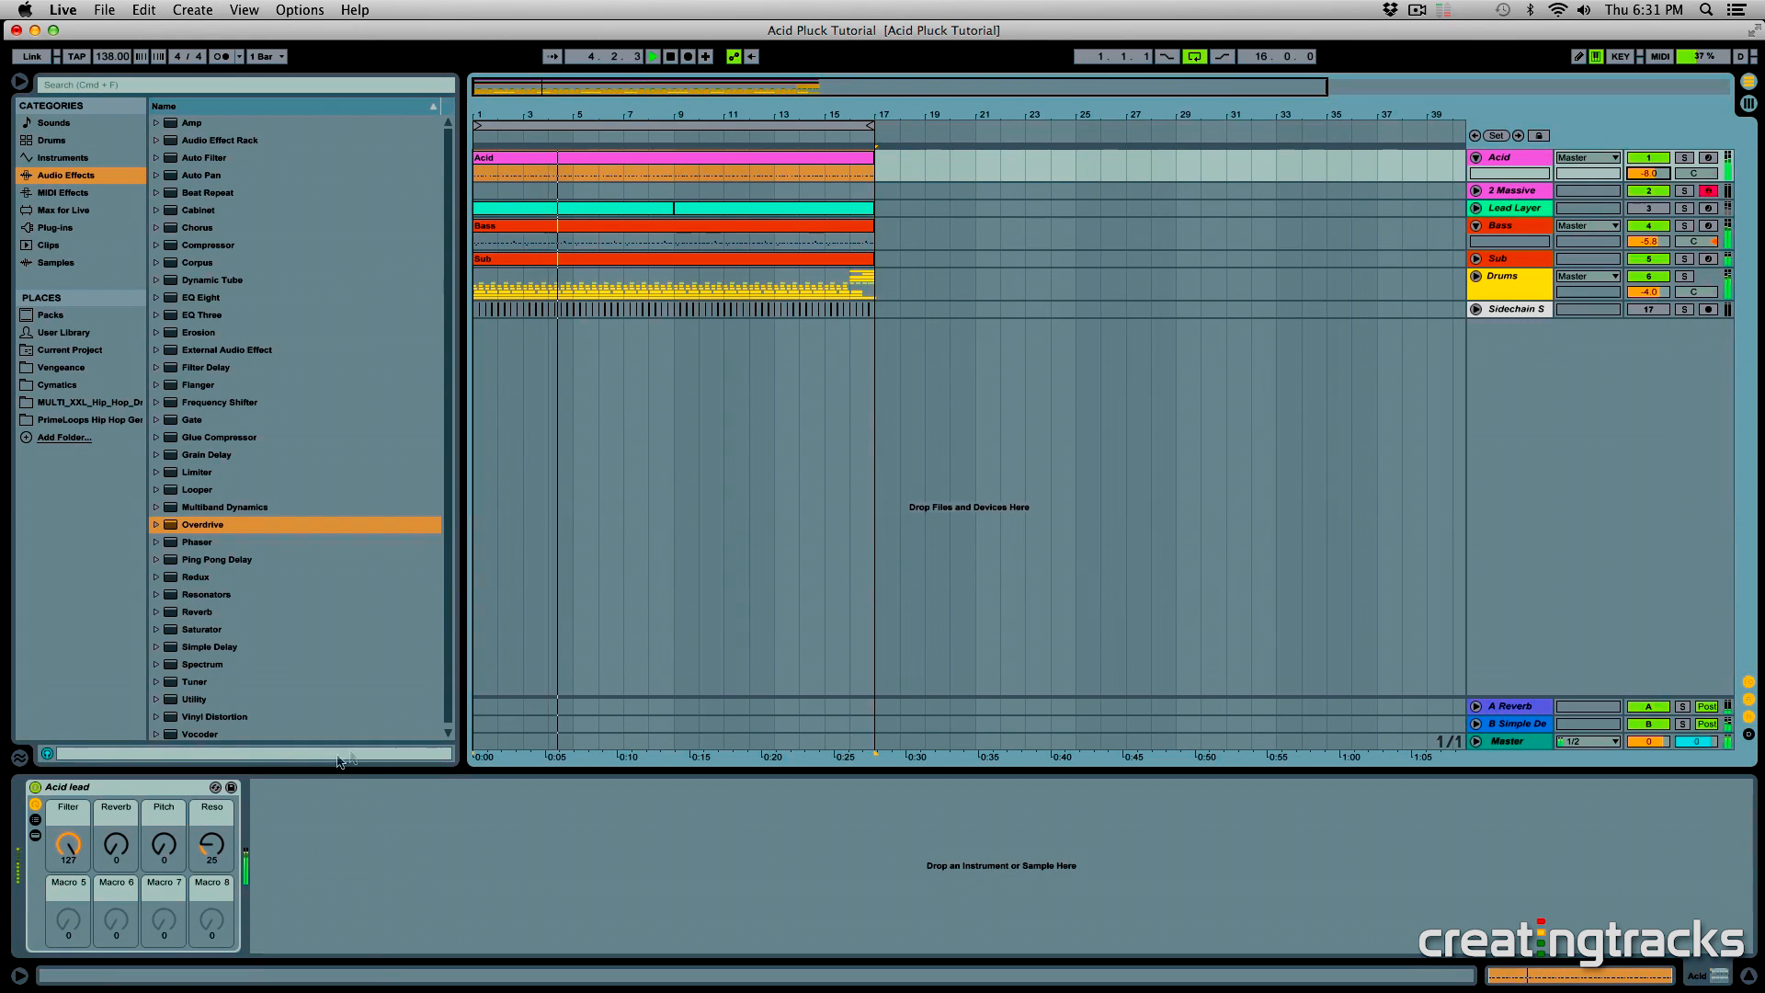
drag(212, 844, 119, 895)
mouse_move(211, 860)
mouse_down()
mouse_move(211, 830)
mouse_move(165, 905)
mouse_move(164, 963)
mouse_move(195, 849)
mouse_move(195, 873)
mouse_up()
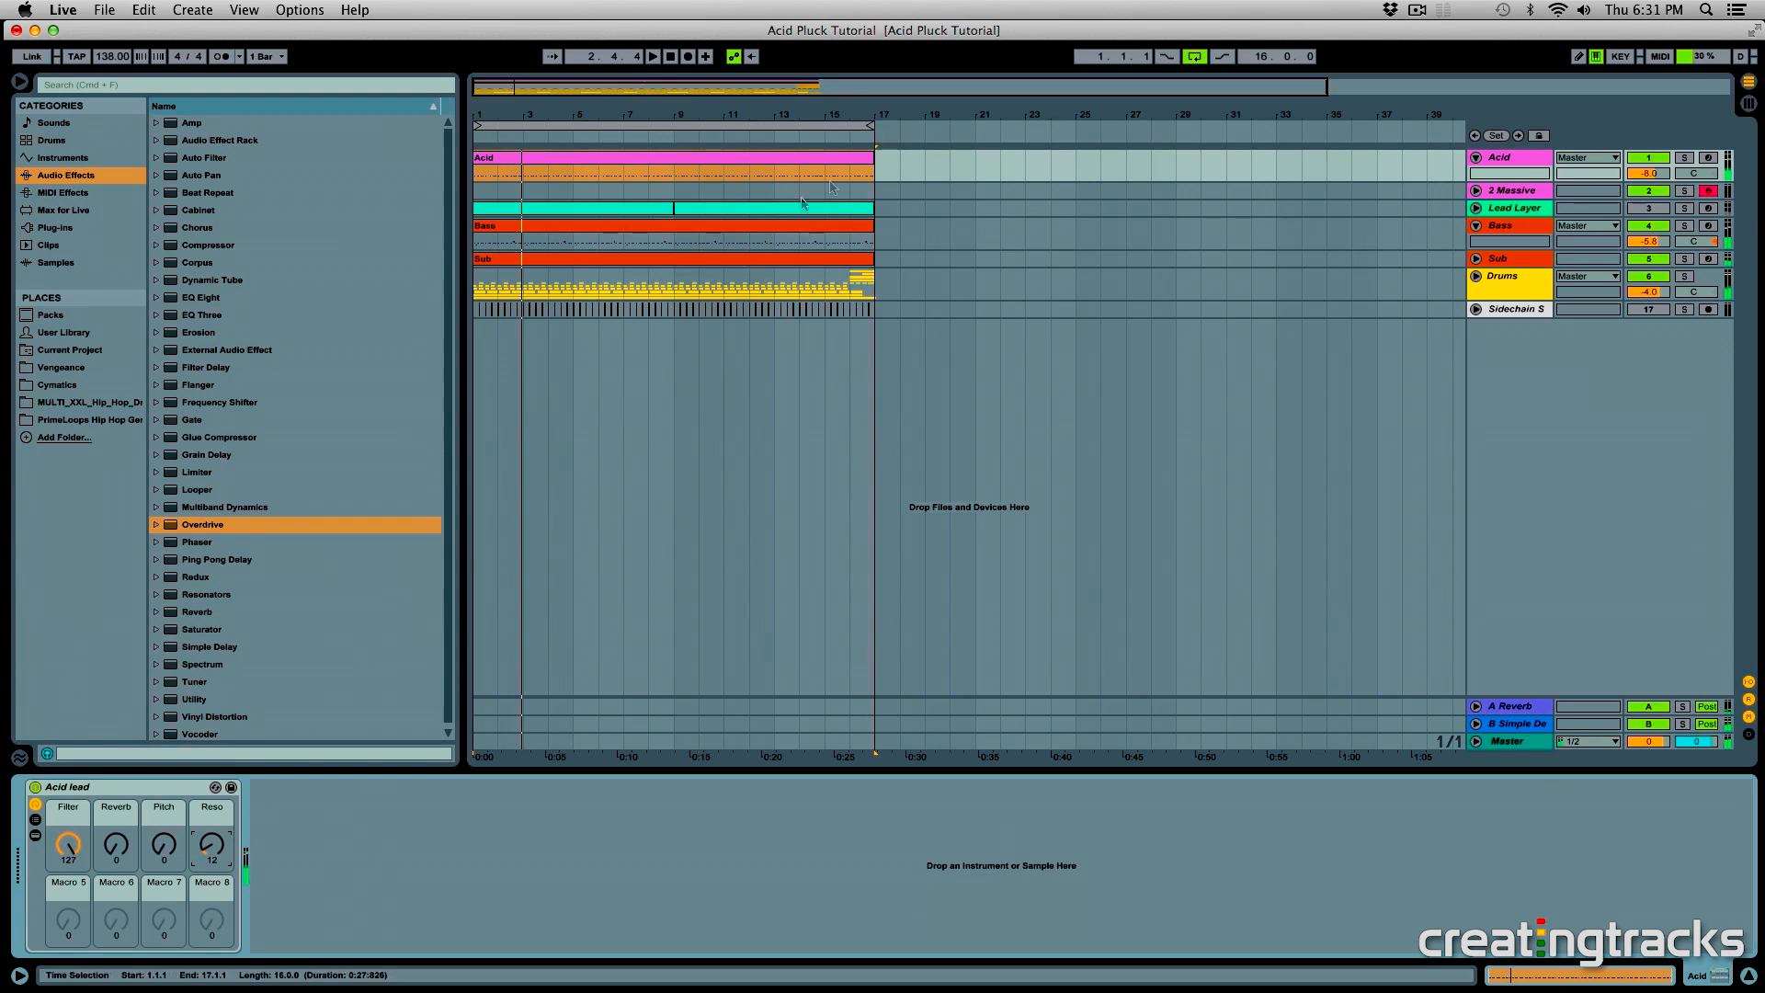
- Make the 2 Massive track taller and place its Massive synth window over the arrangement
click(802, 204)
click(775, 193)
click(481, 193)
drag(1535, 199, 1535, 262)
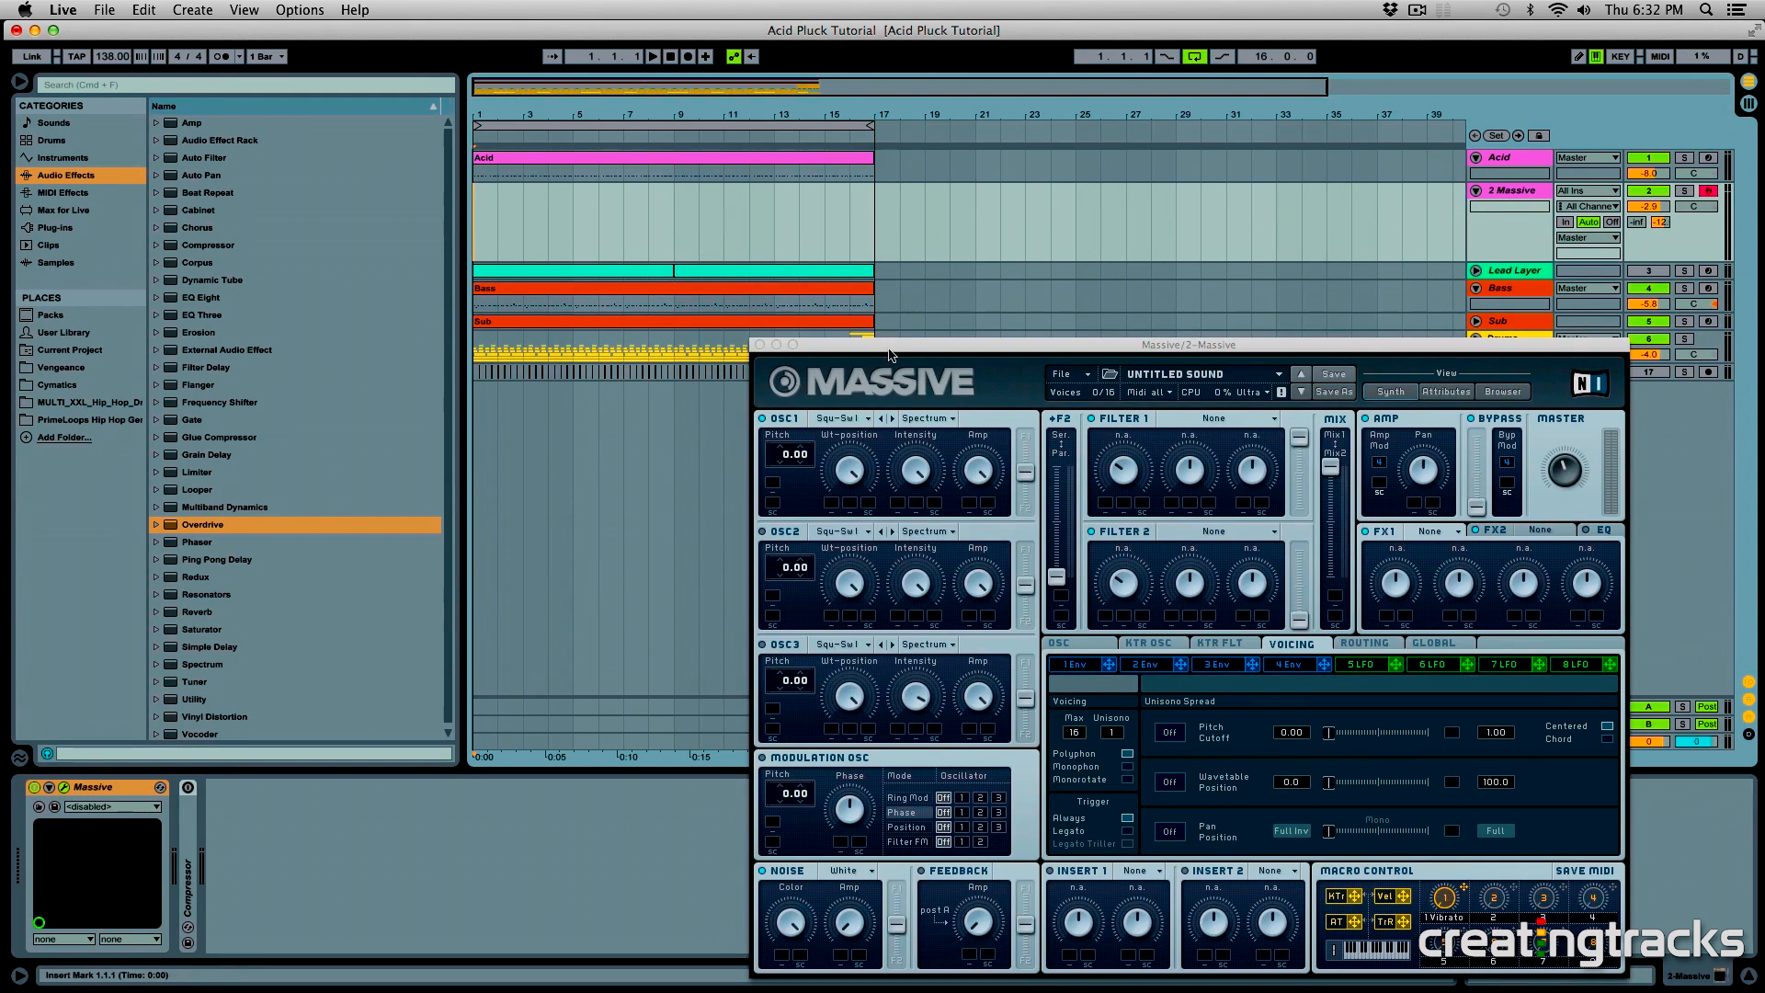
drag(891, 355, 842, 184)
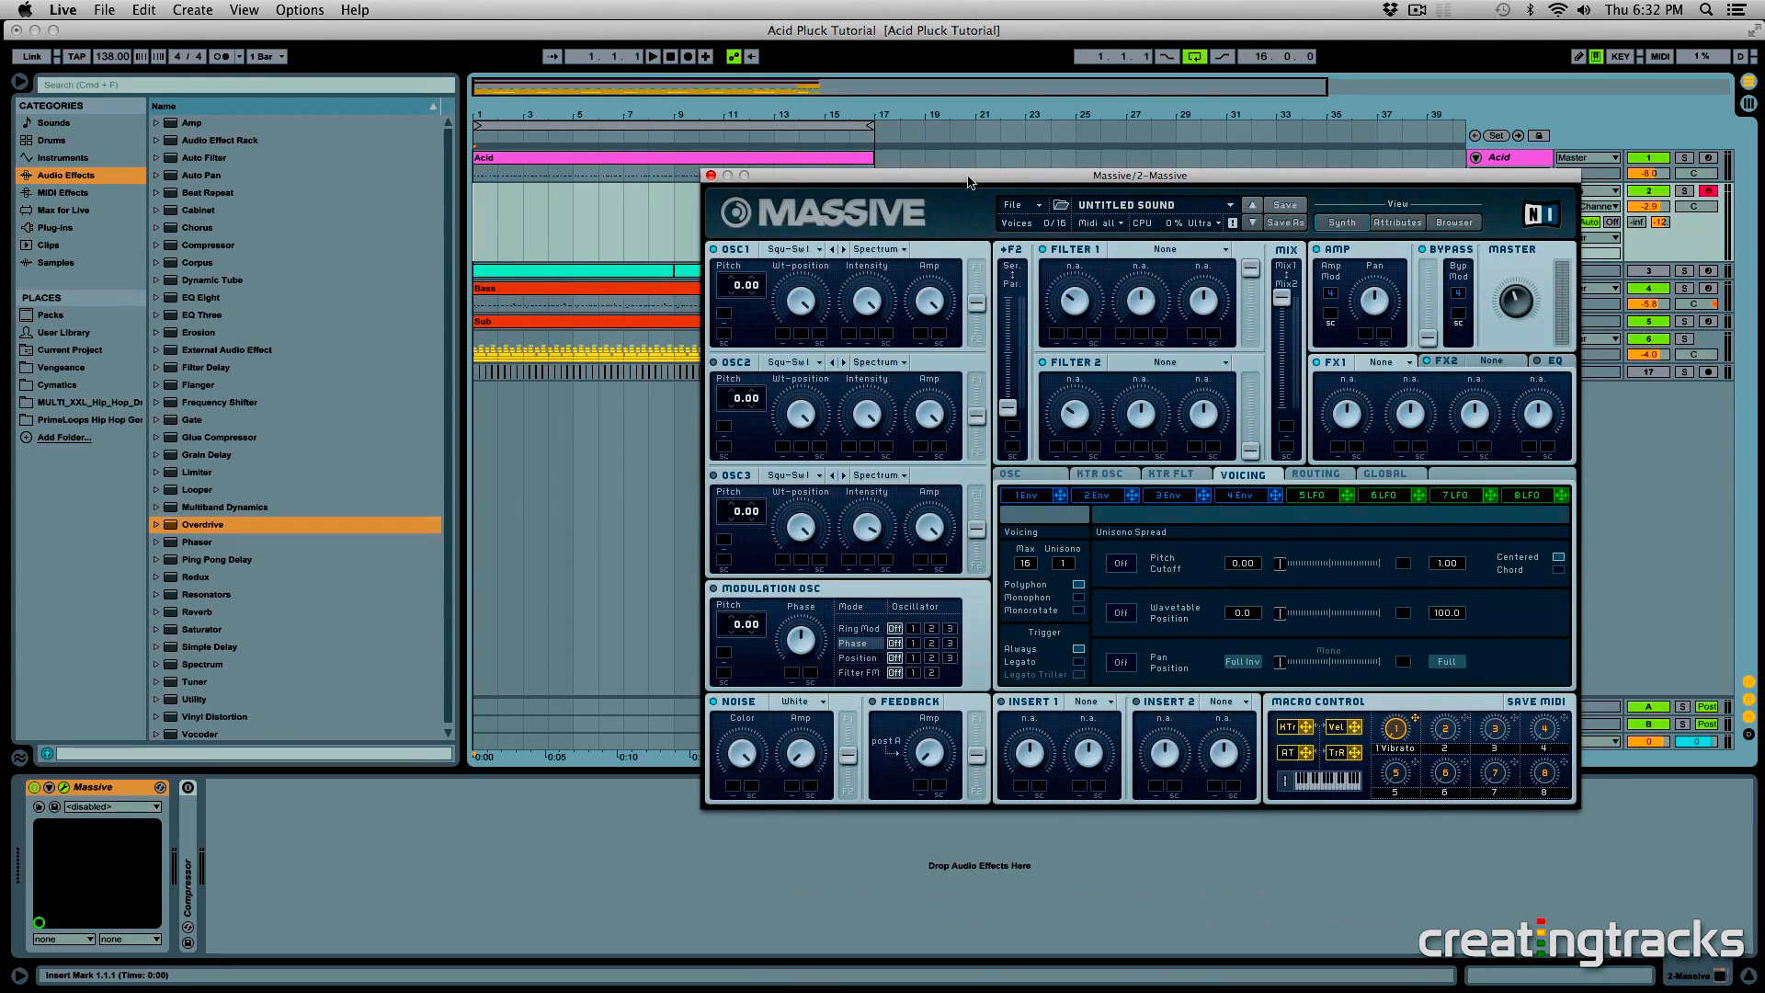
drag(968, 181, 889, 177)
click(524, 173)
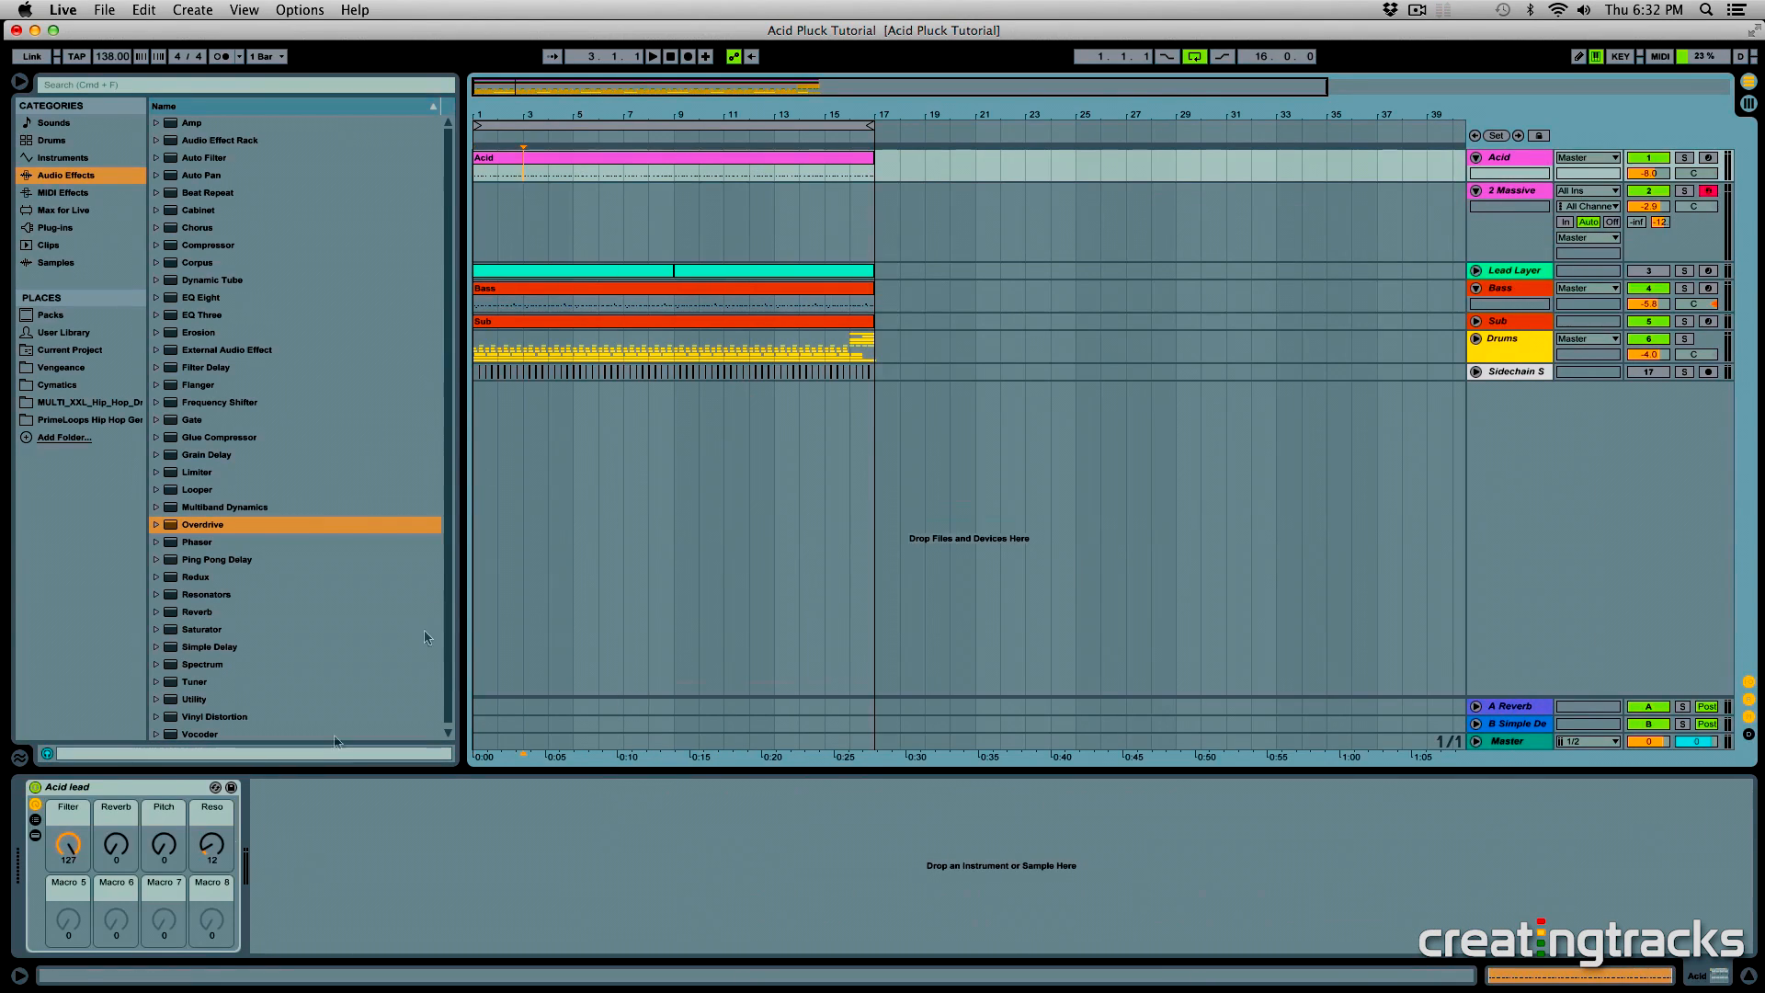
click(41, 802)
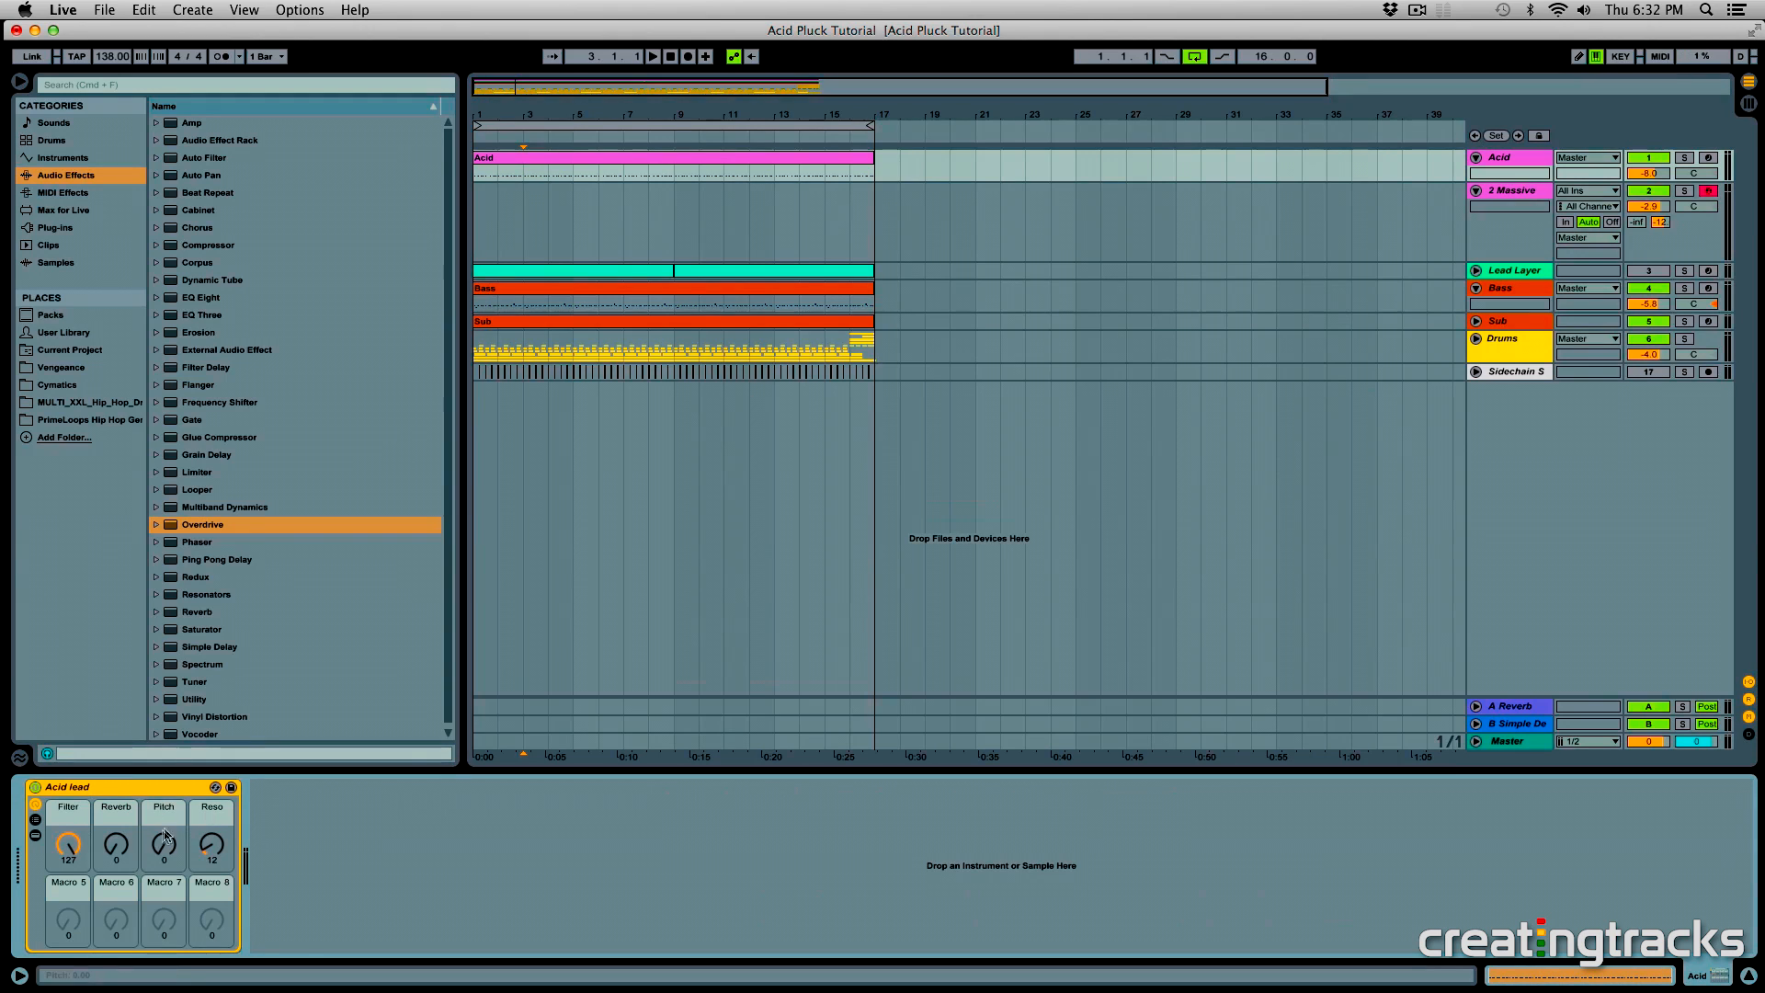
click(557, 160)
click(775, 171)
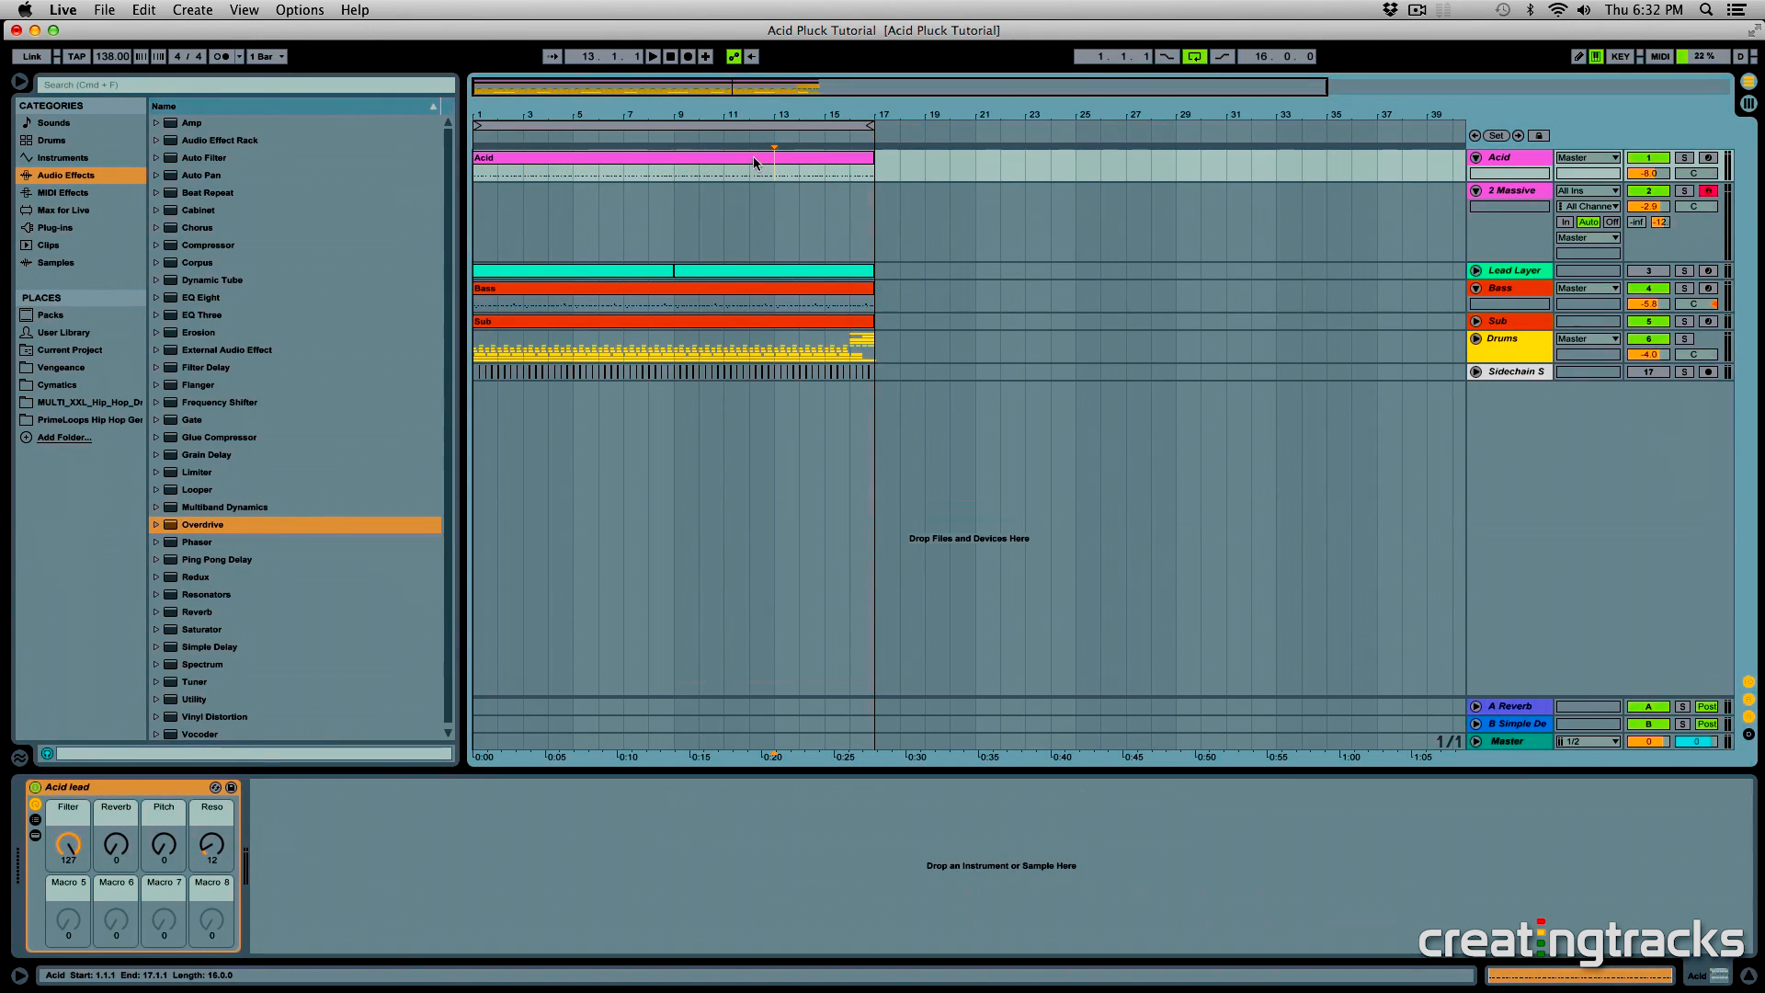
- Start a new sound in the Massive synth on the 2 Massive track
click(643, 235)
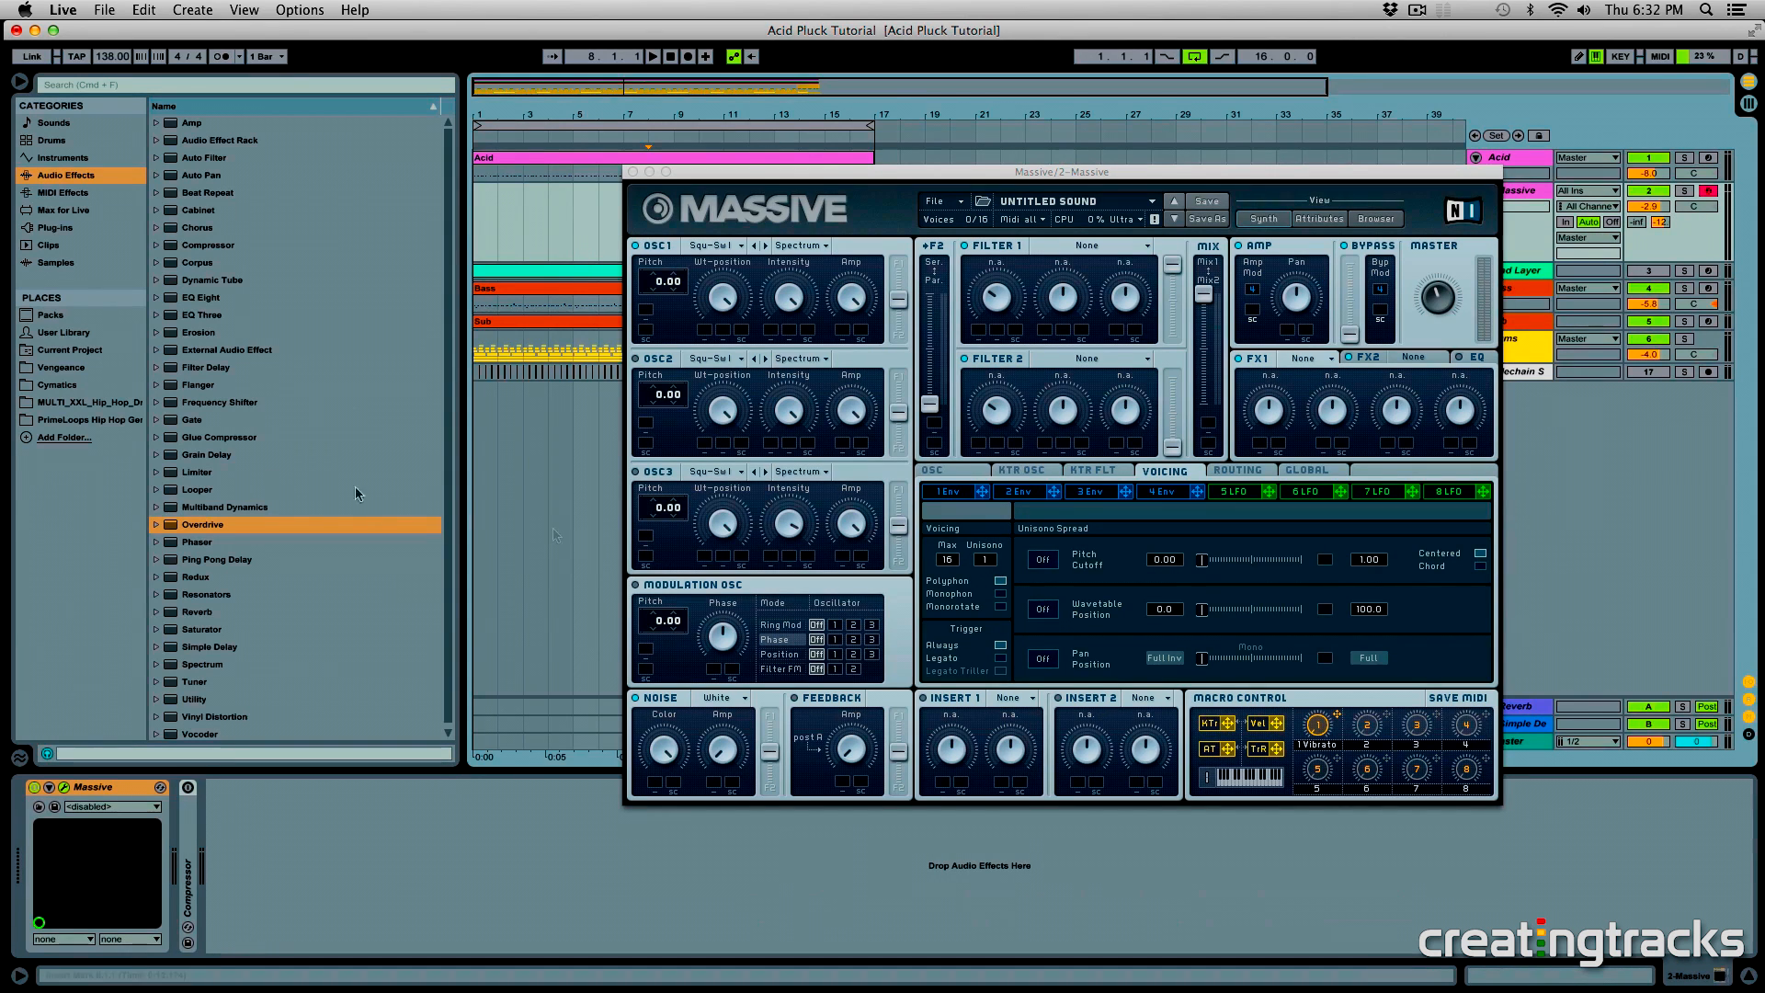
click(945, 201)
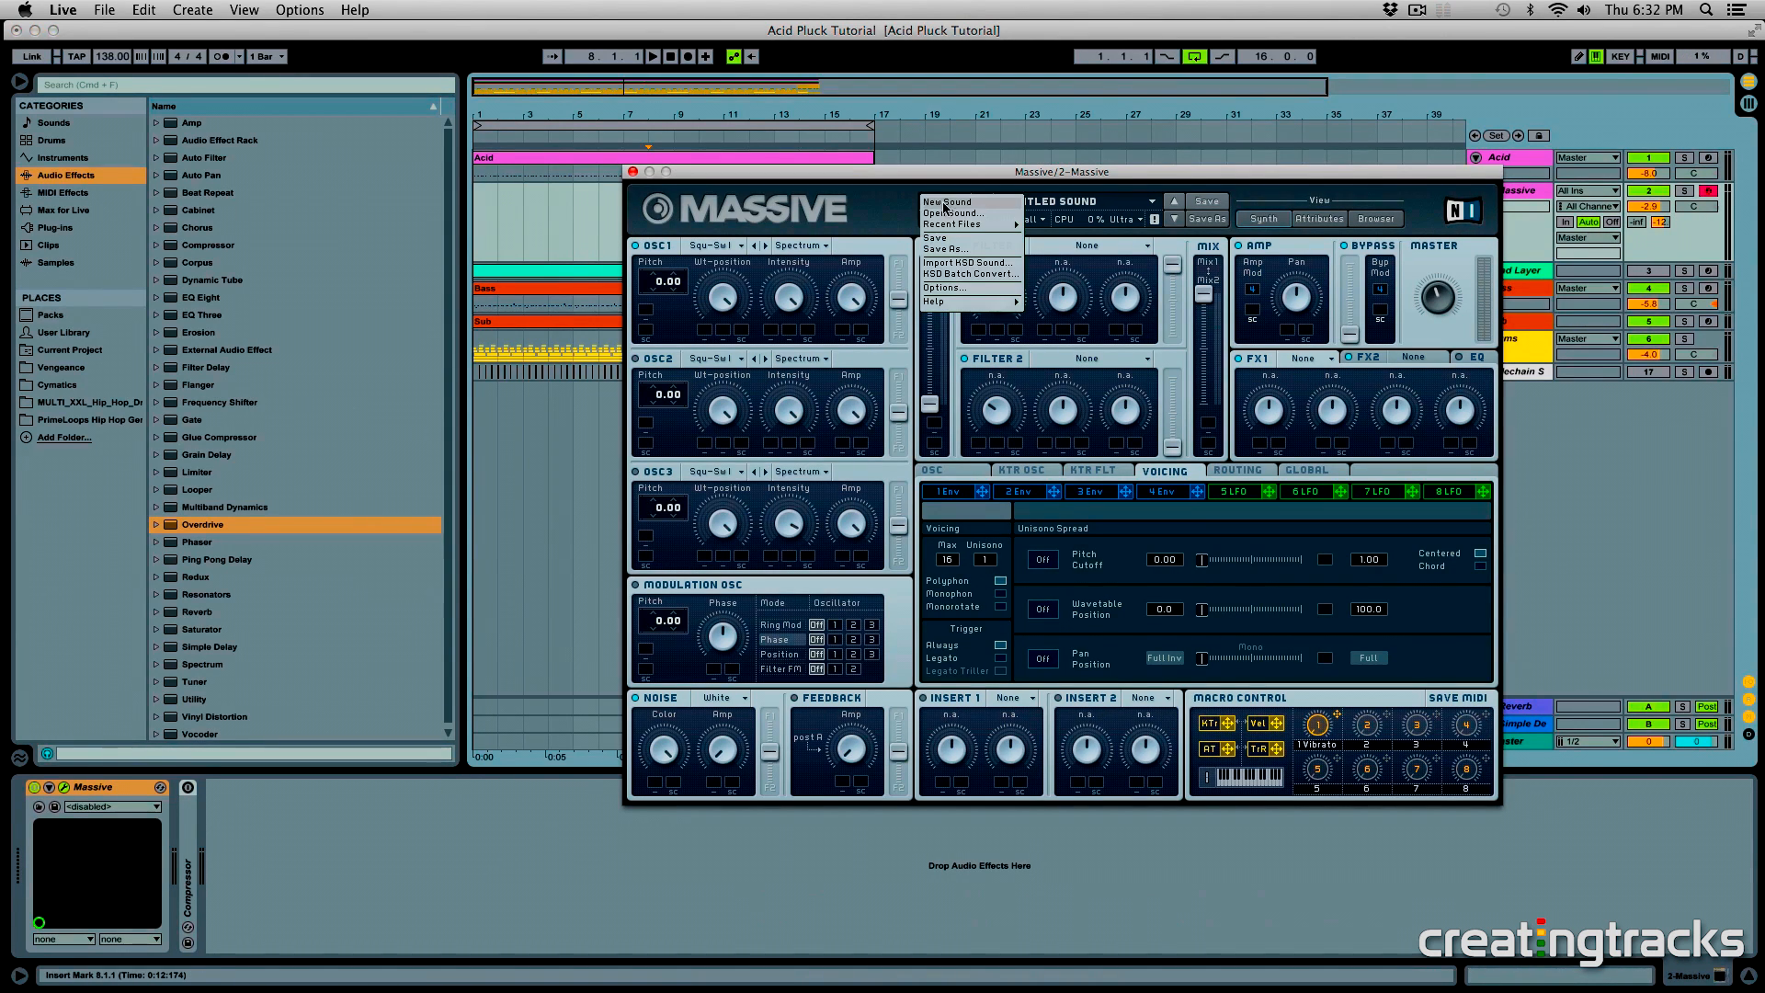
click(937, 206)
drag(846, 179, 789, 137)
click(649, 198)
click(630, 182)
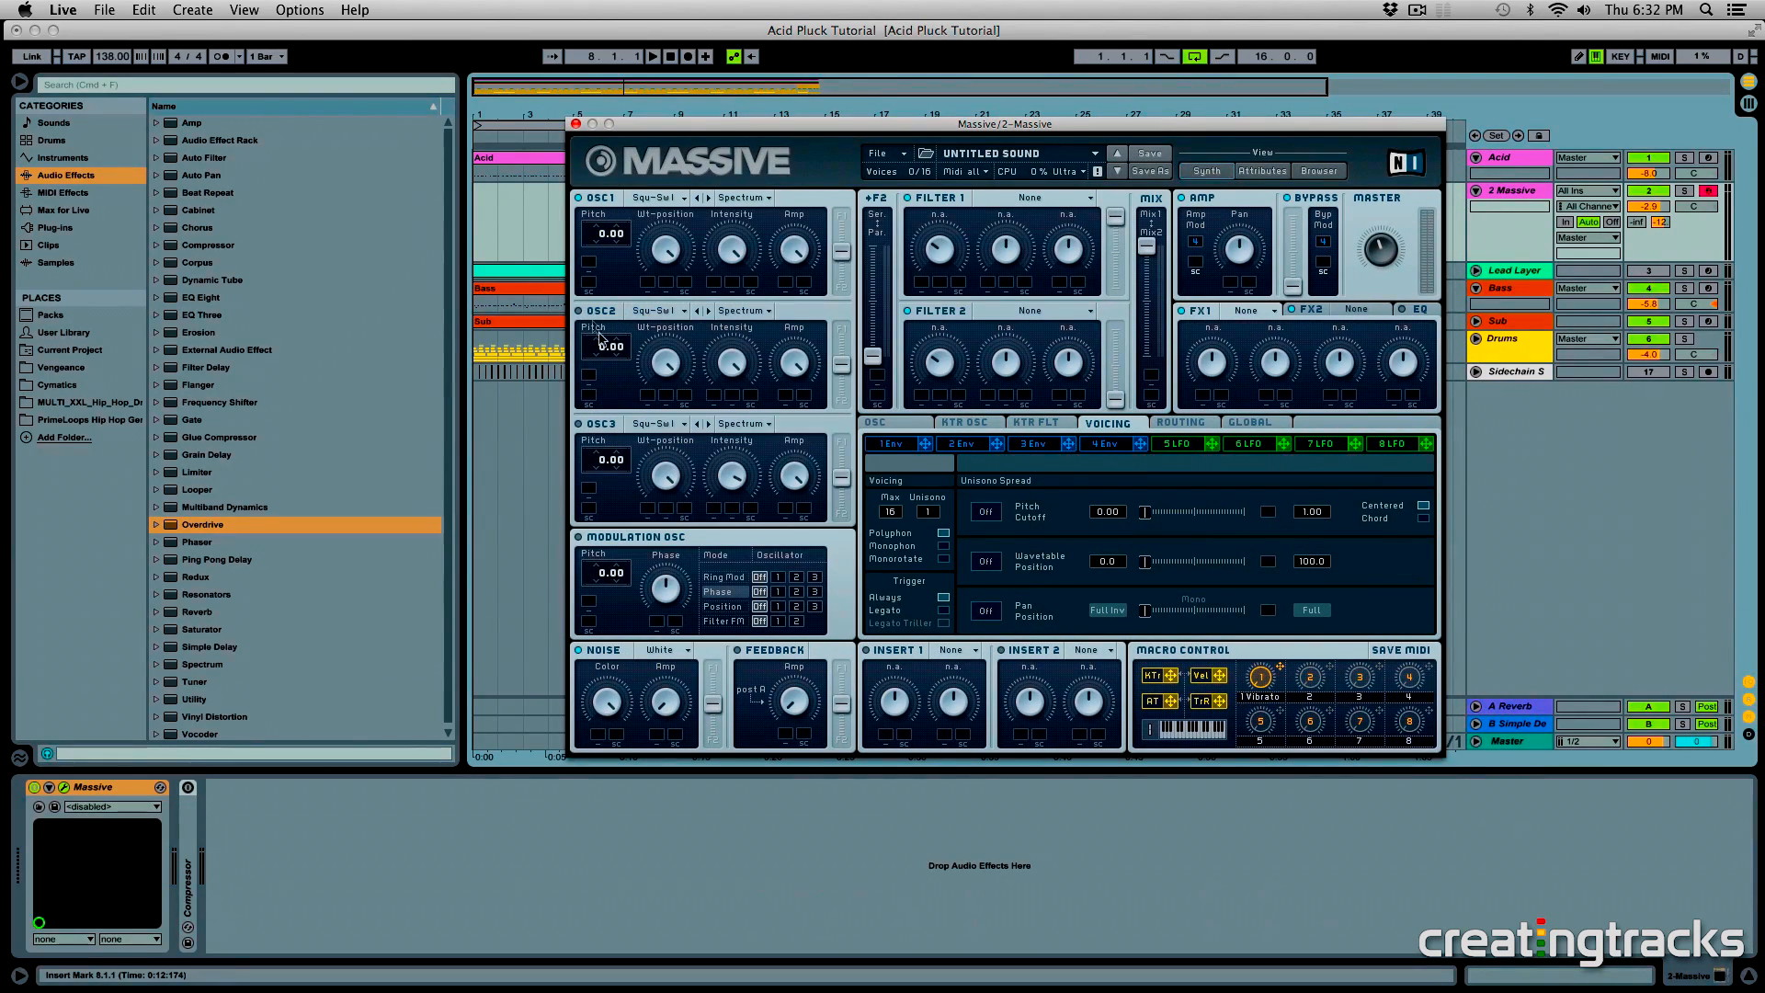
- Set OSC1 to the Electric wavetable in Bend- mode at pitch -12.00, routed fully to Filter 1
click(682, 199)
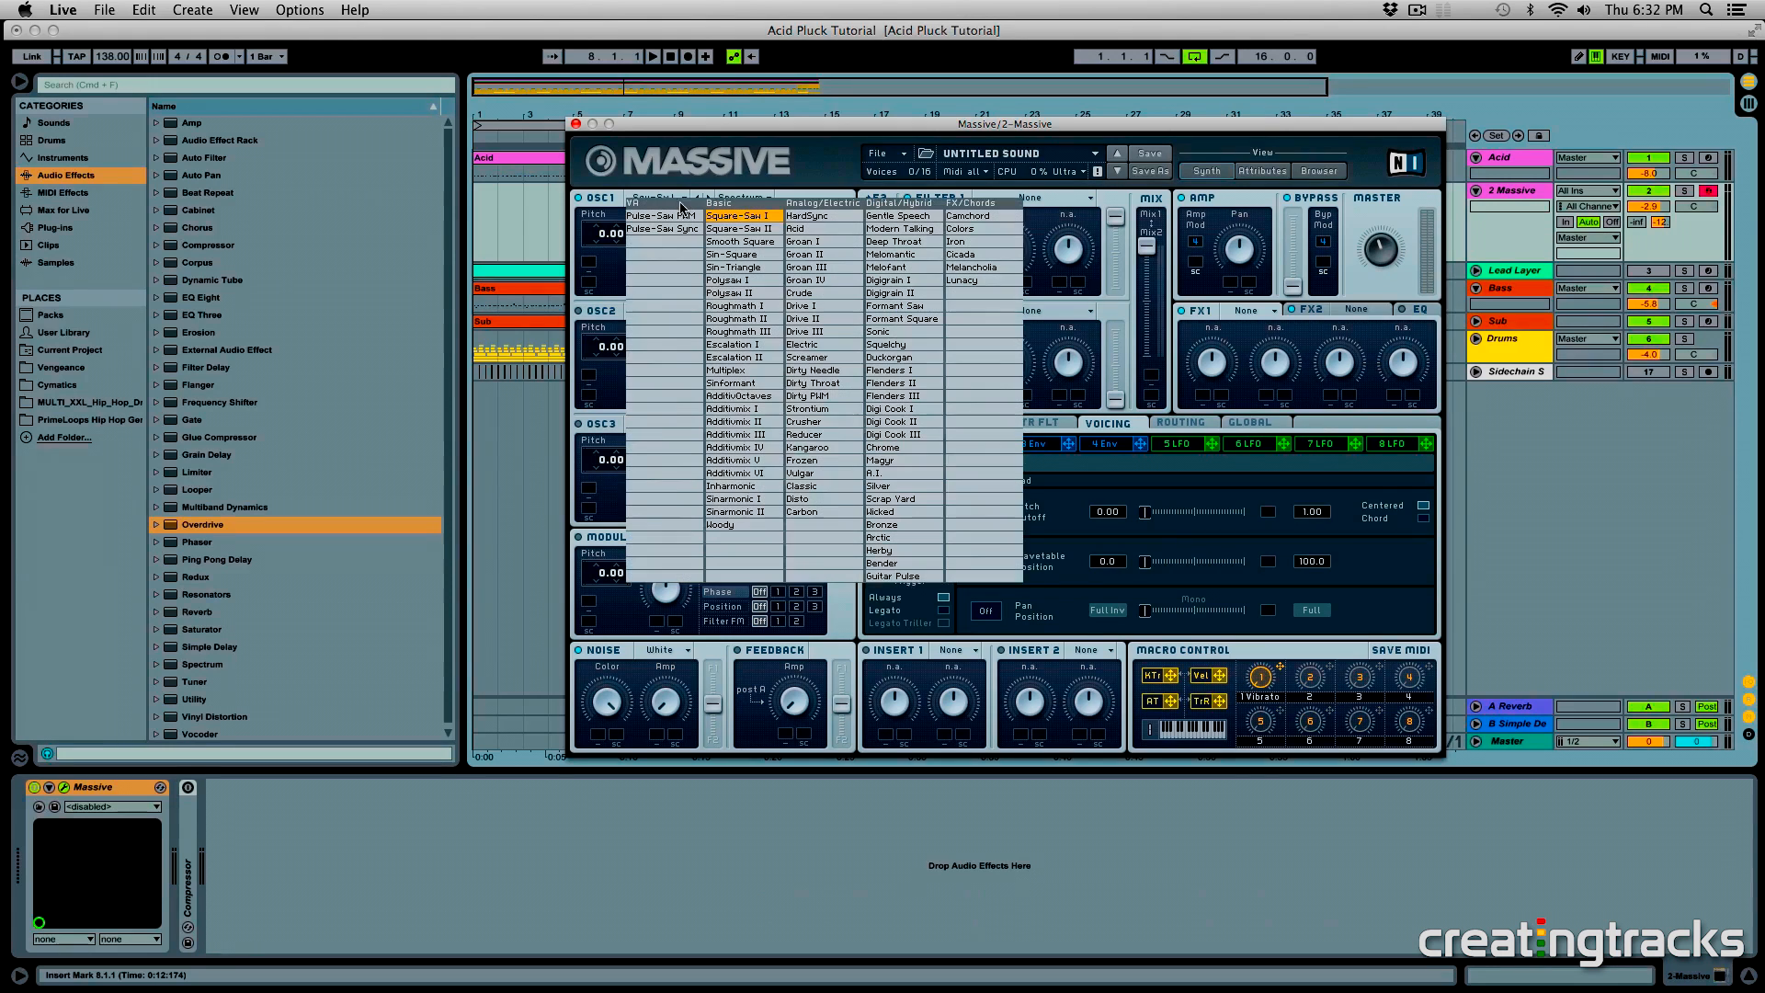
click(821, 346)
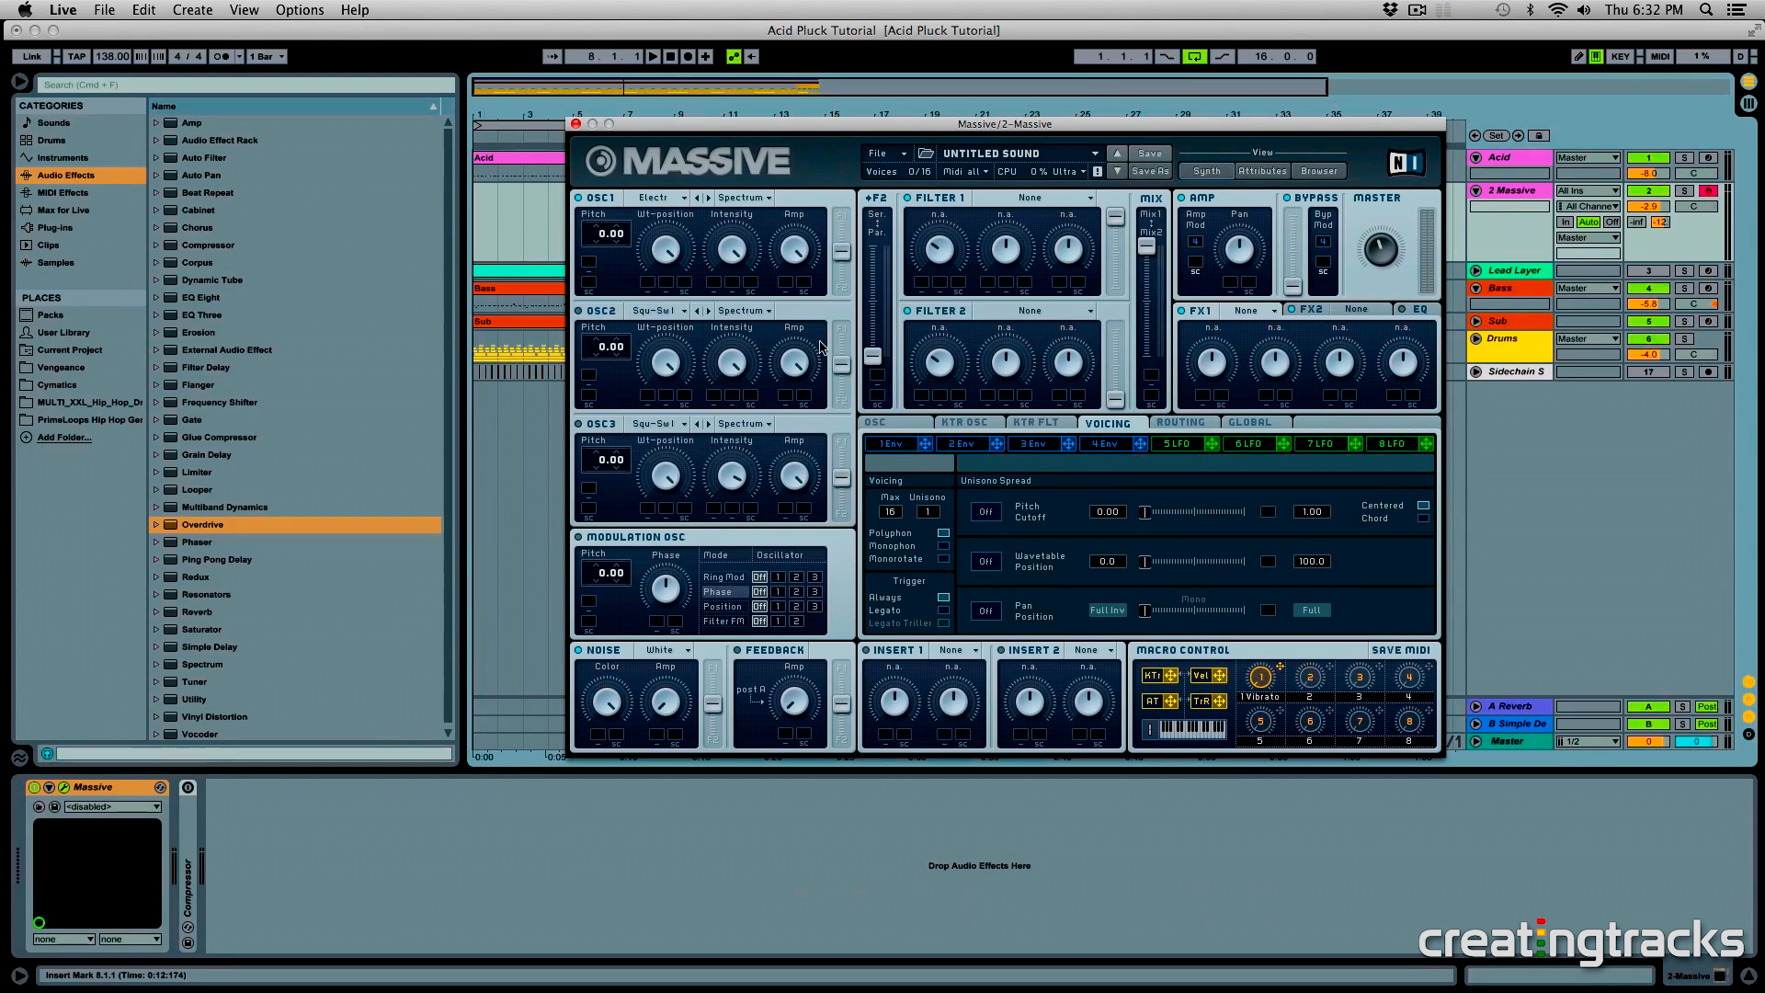
click(744, 197)
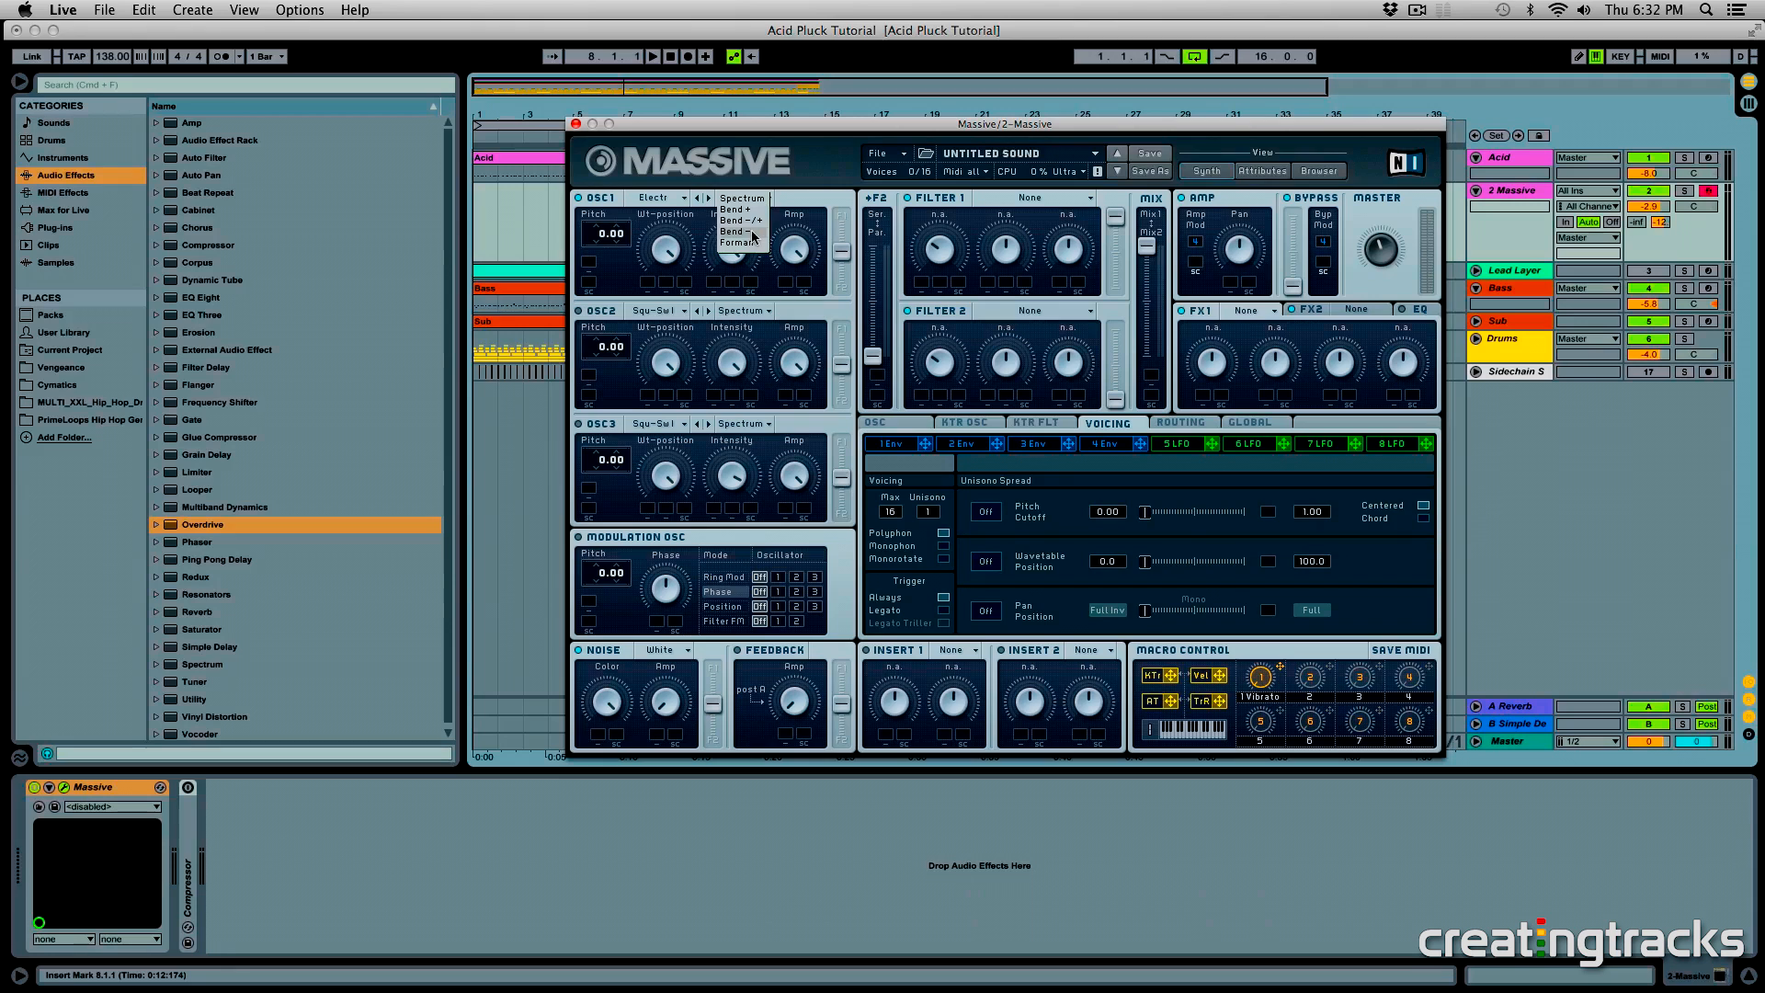
click(754, 232)
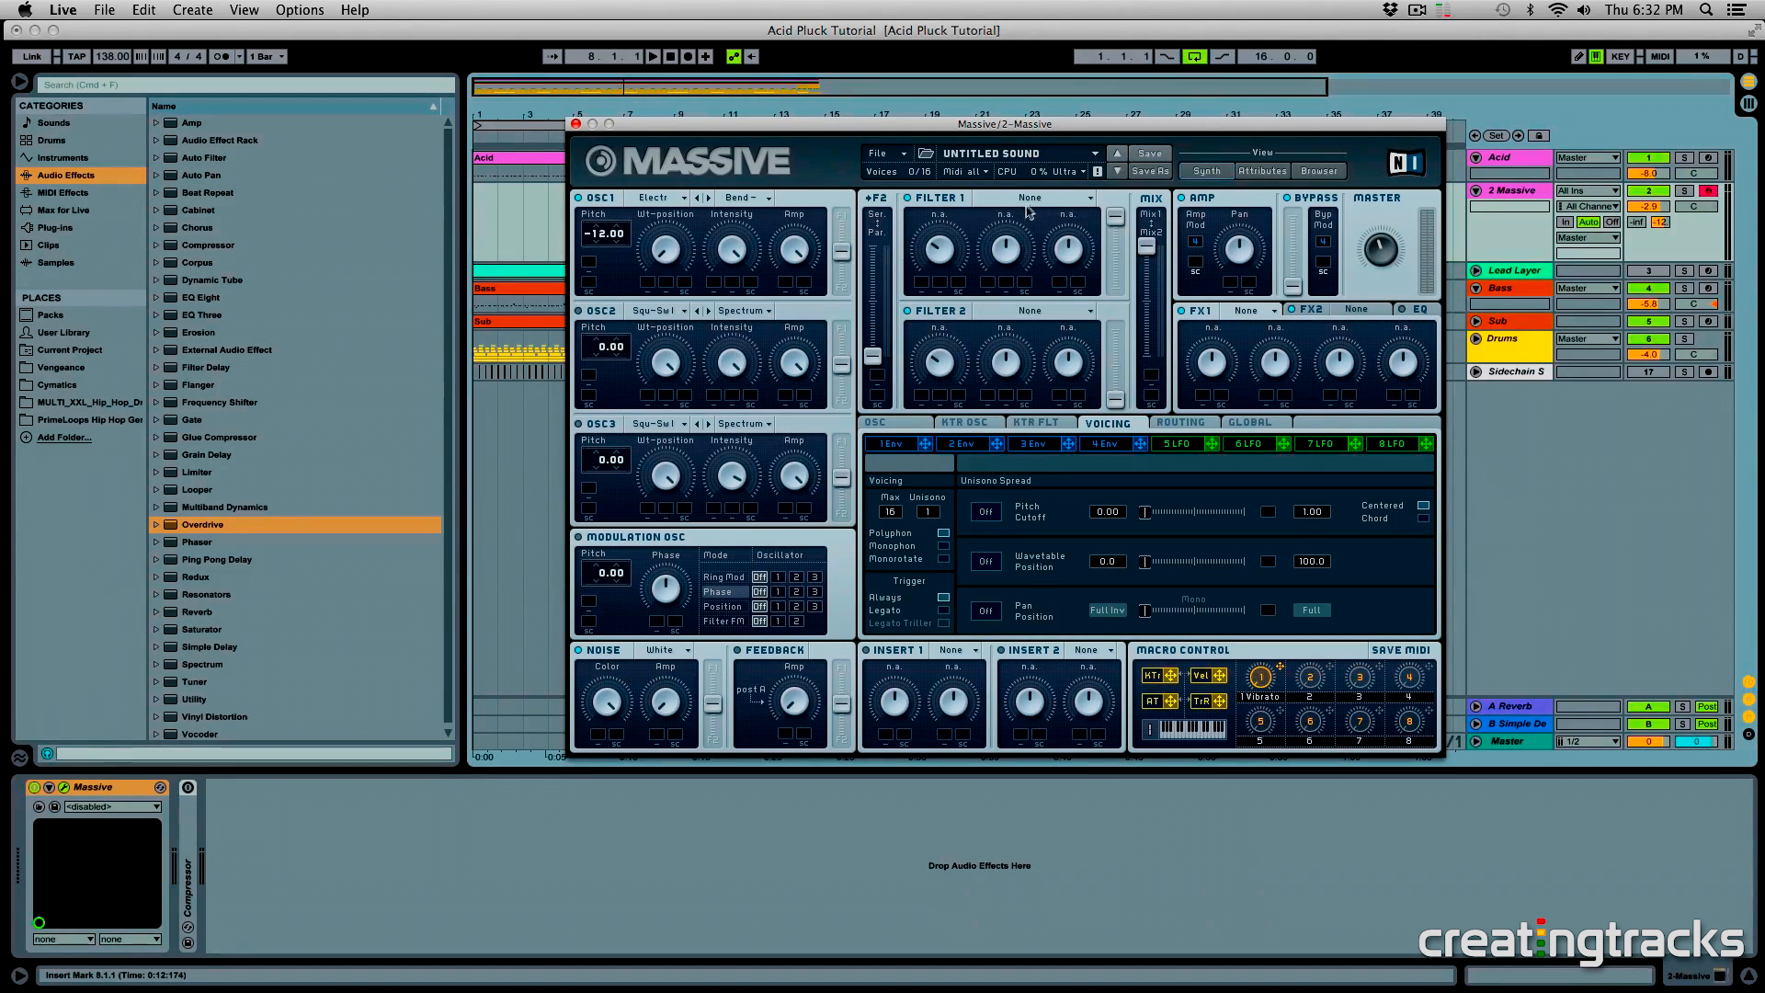
drag(850, 245, 853, 195)
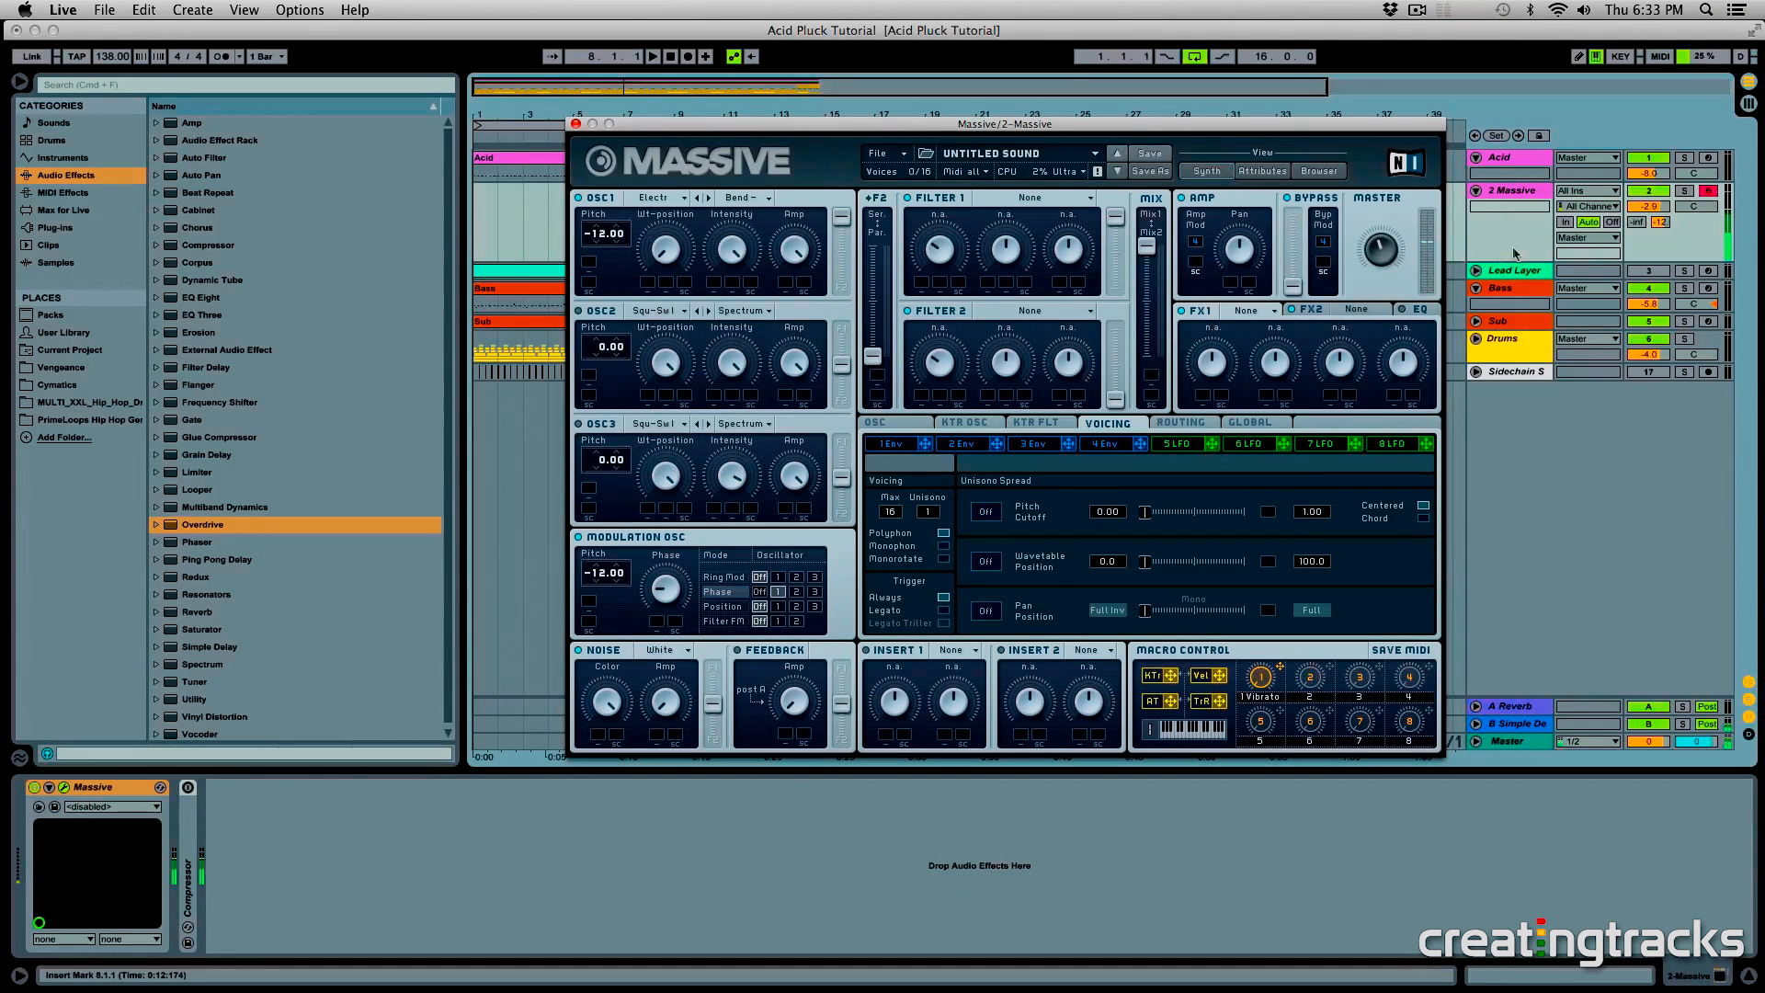
- Audition the 2 Massive track without its Simple Delay send, restore the send, and inspect the B Simple Delay return's devices
click(1661, 222)
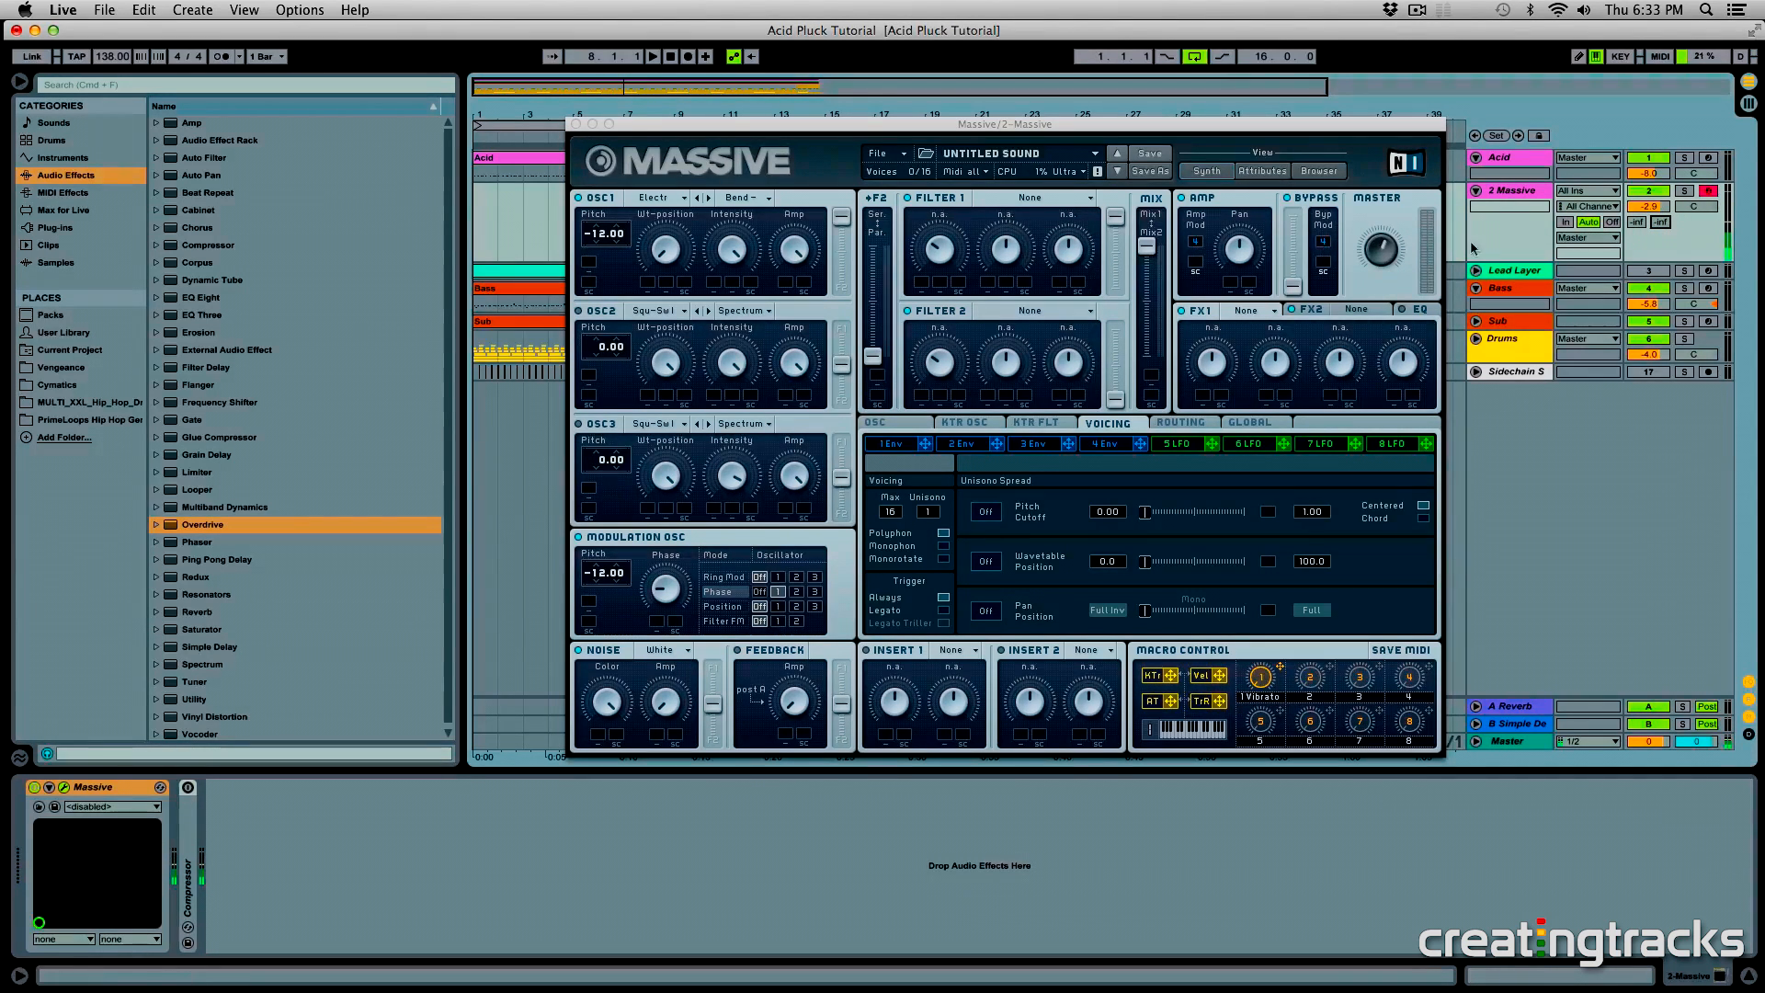
click(1666, 223)
click(1515, 724)
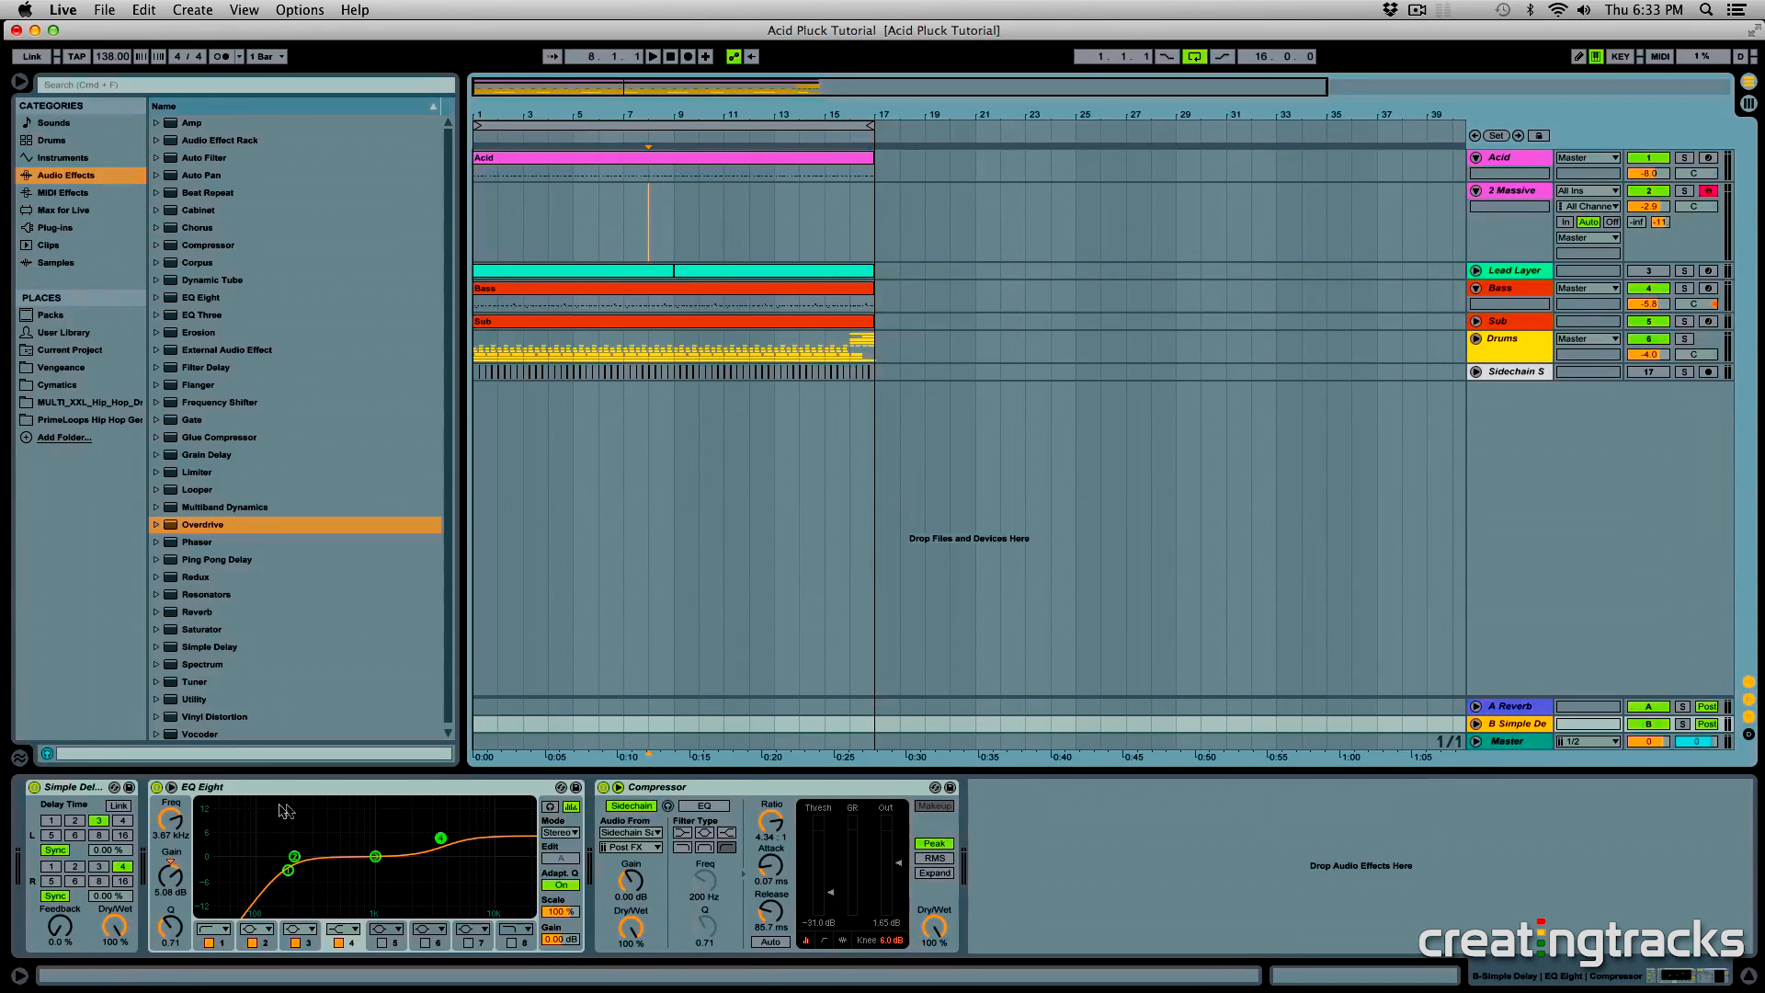
click(289, 792)
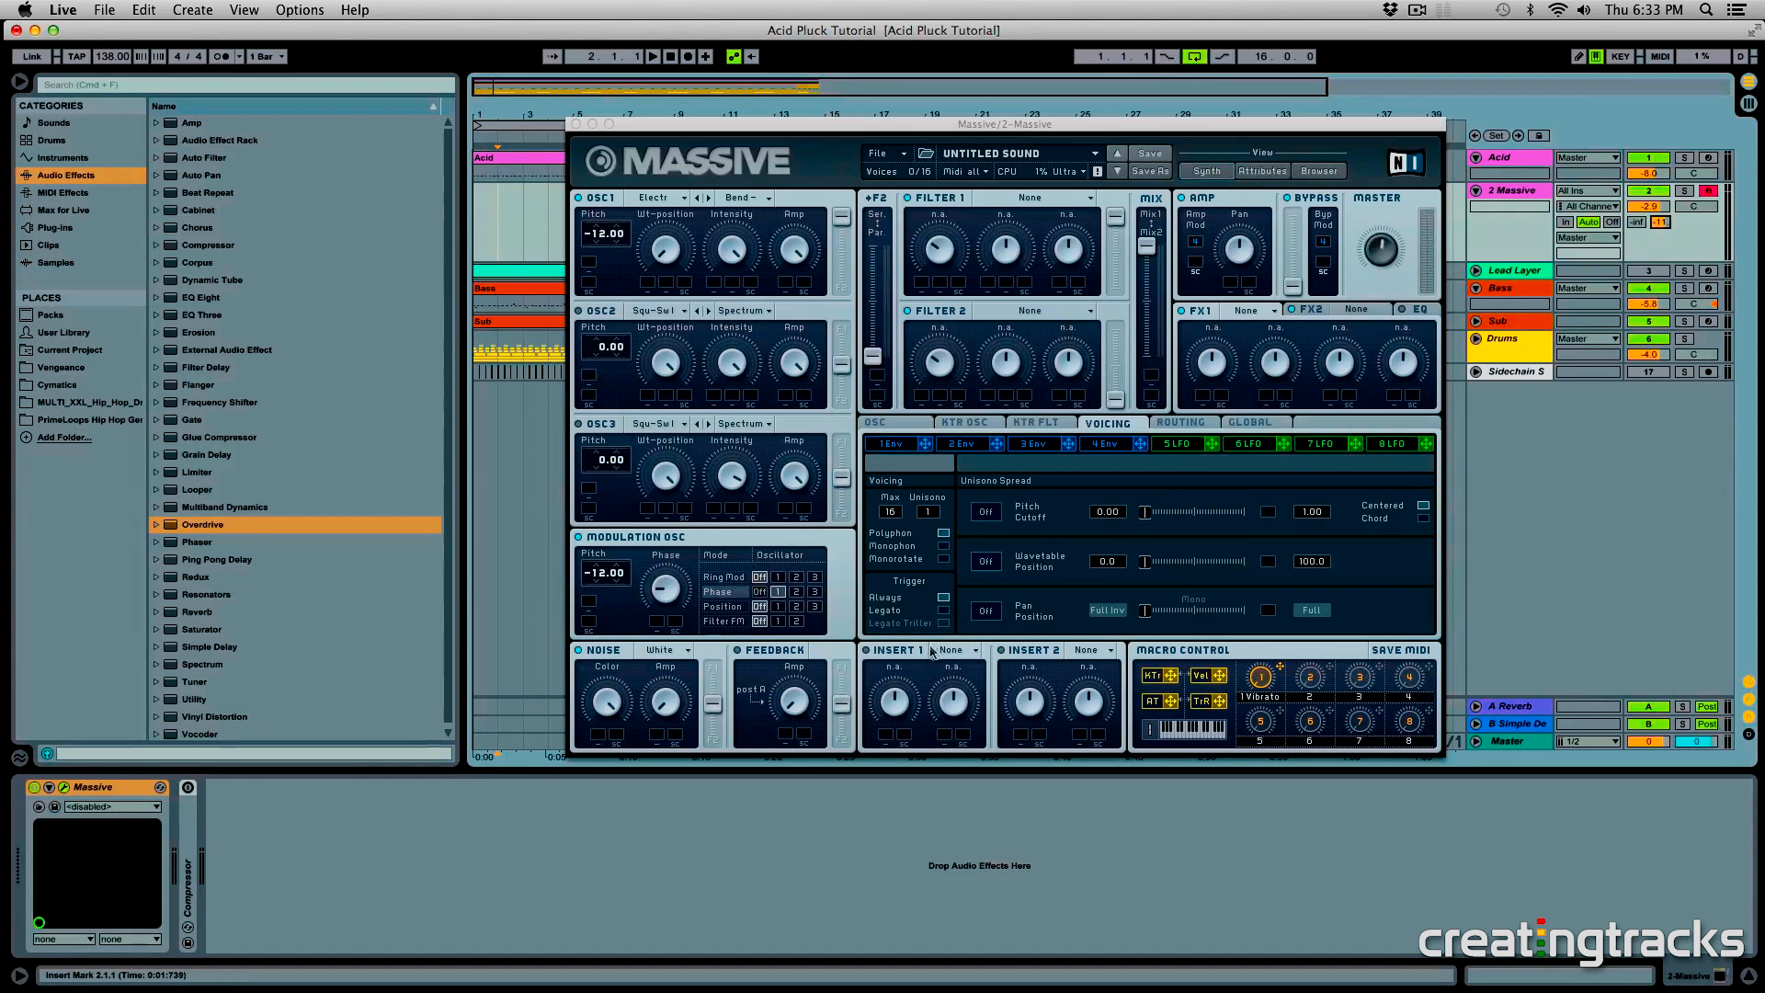
- Load the Parabolic Shaper in Insert 1 and the Sine Shaper in Insert 2, and show the signal routing
click(873, 654)
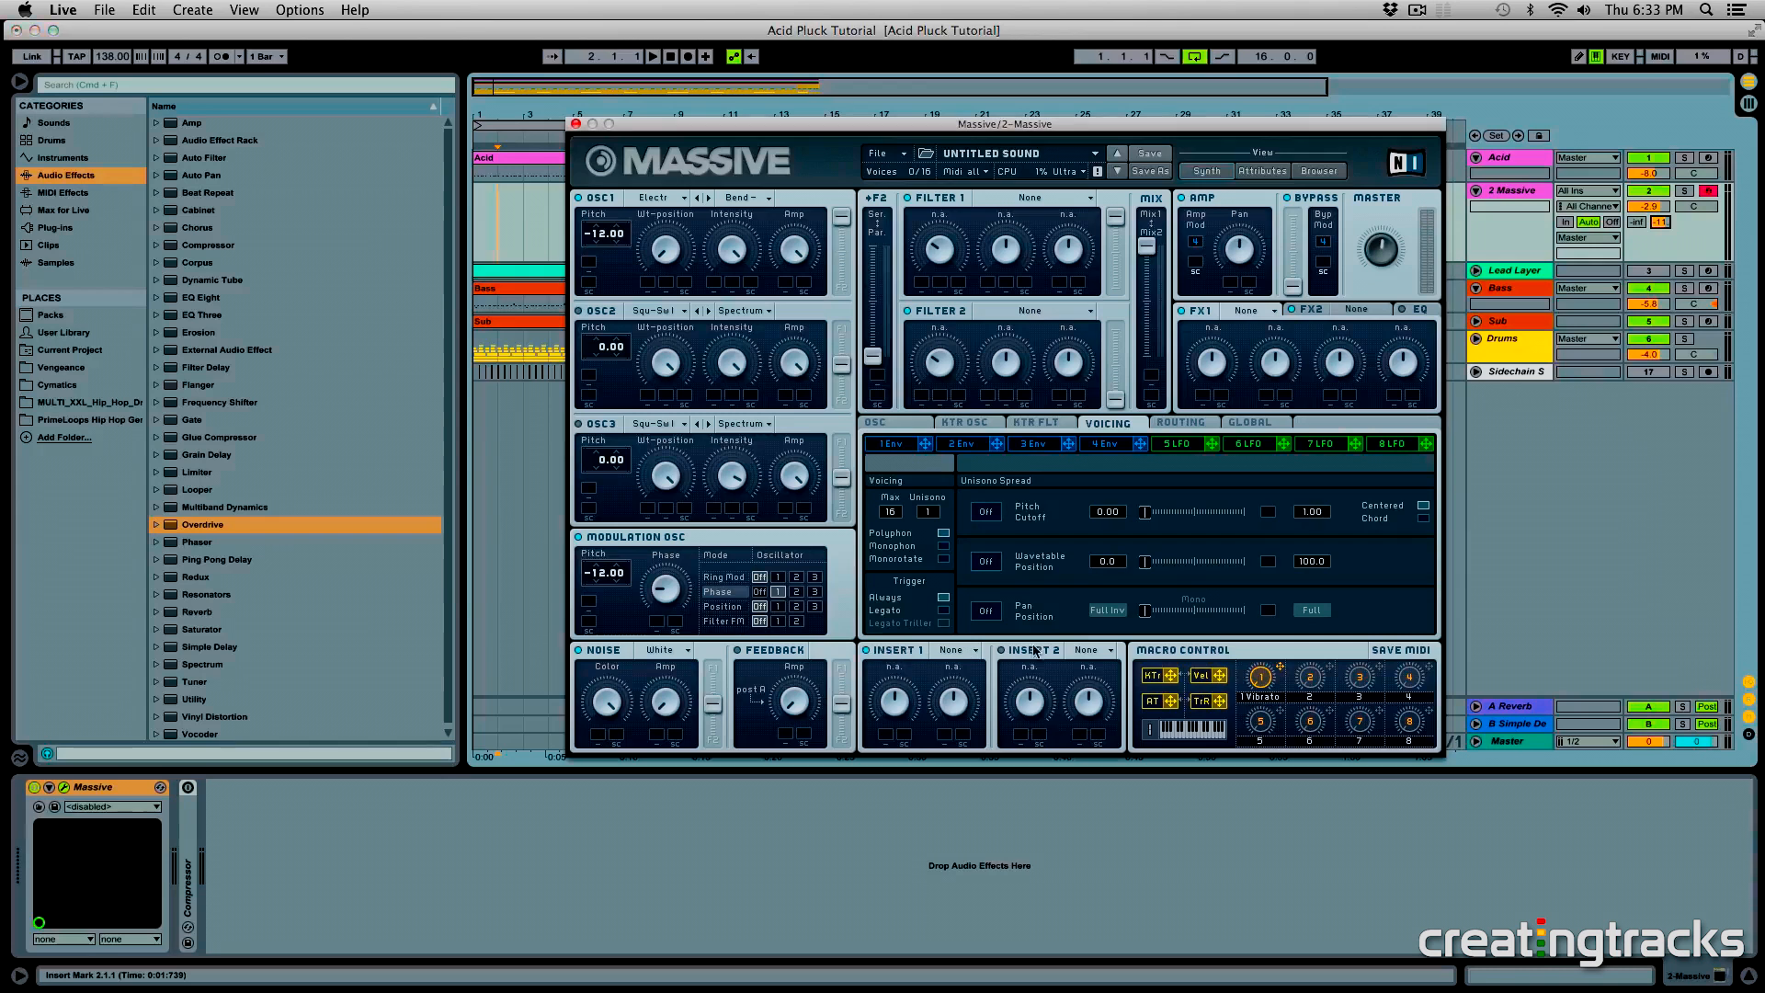
click(956, 656)
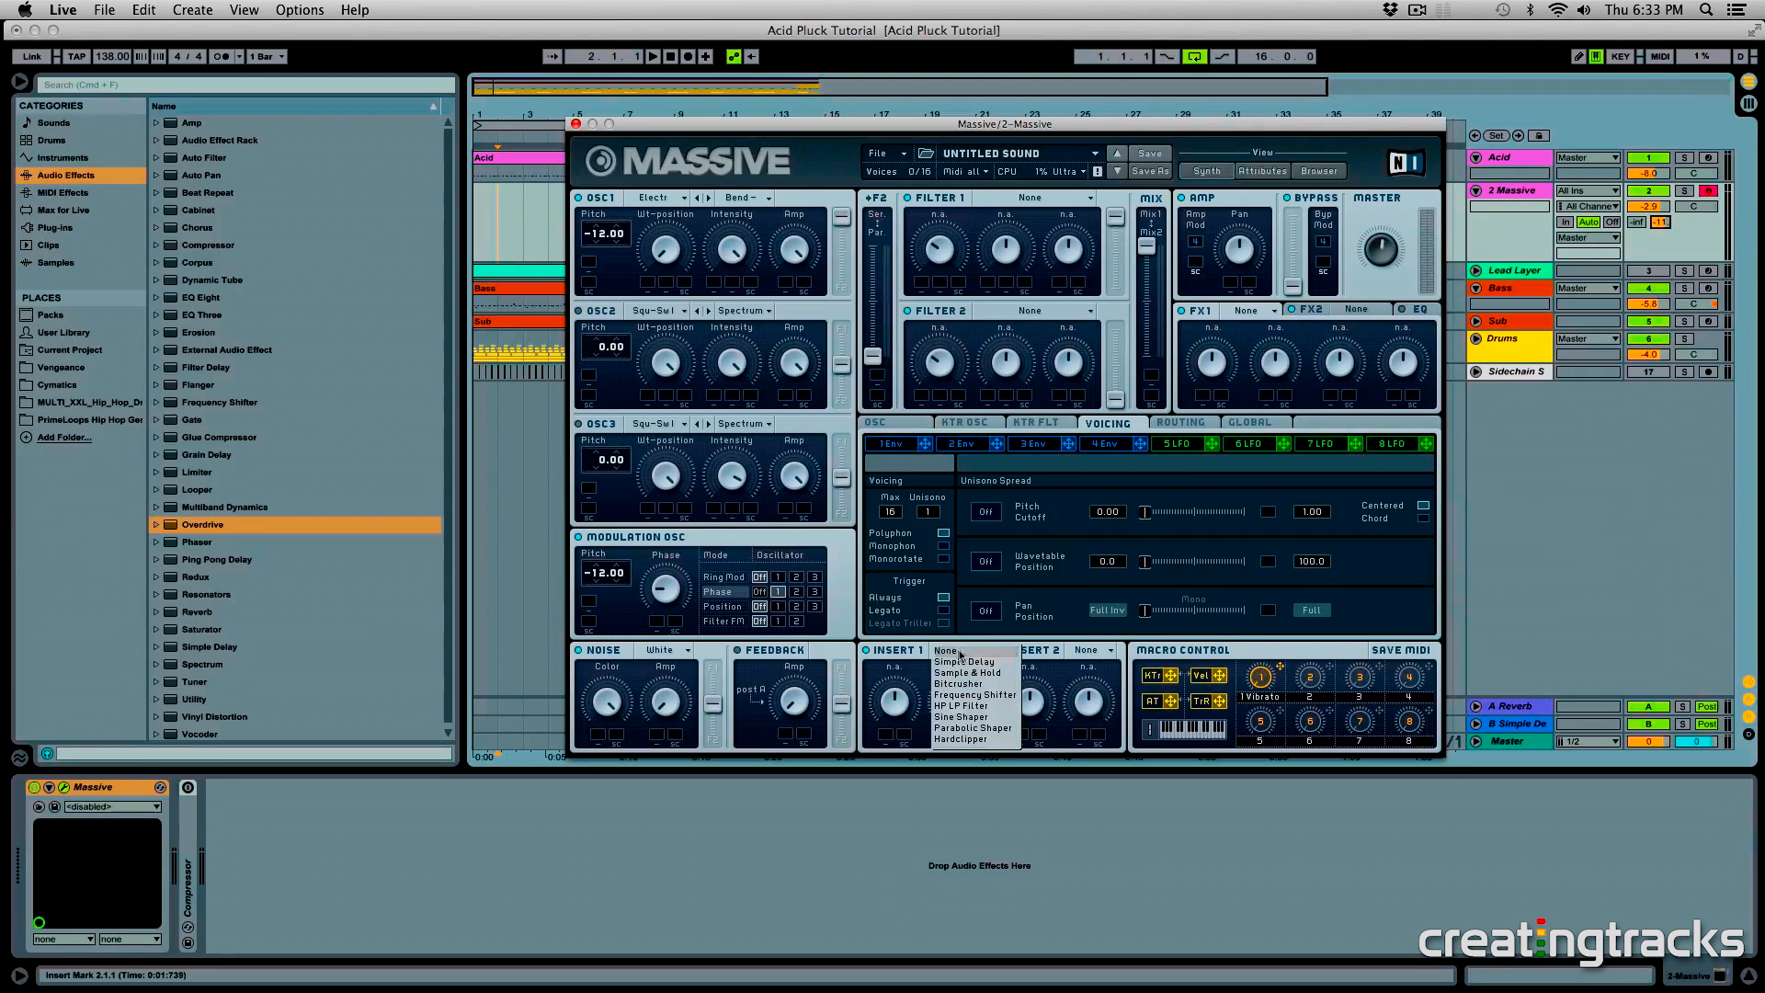
click(977, 721)
click(1094, 650)
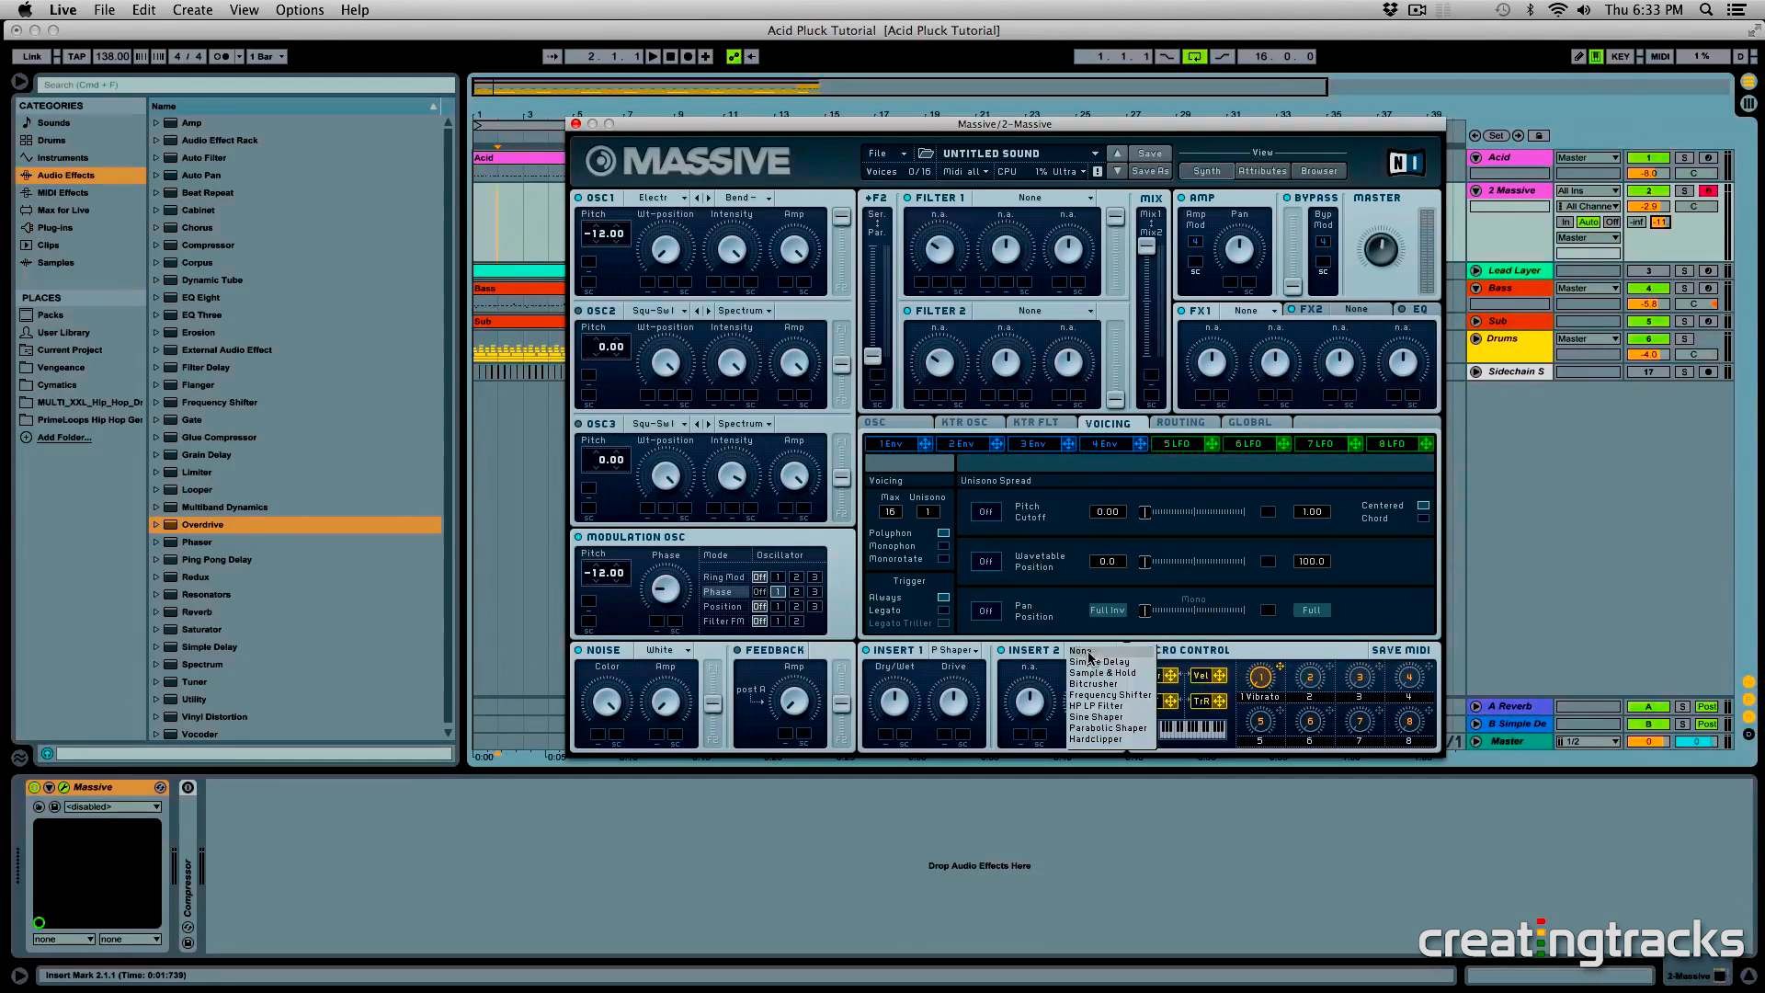
click(1107, 717)
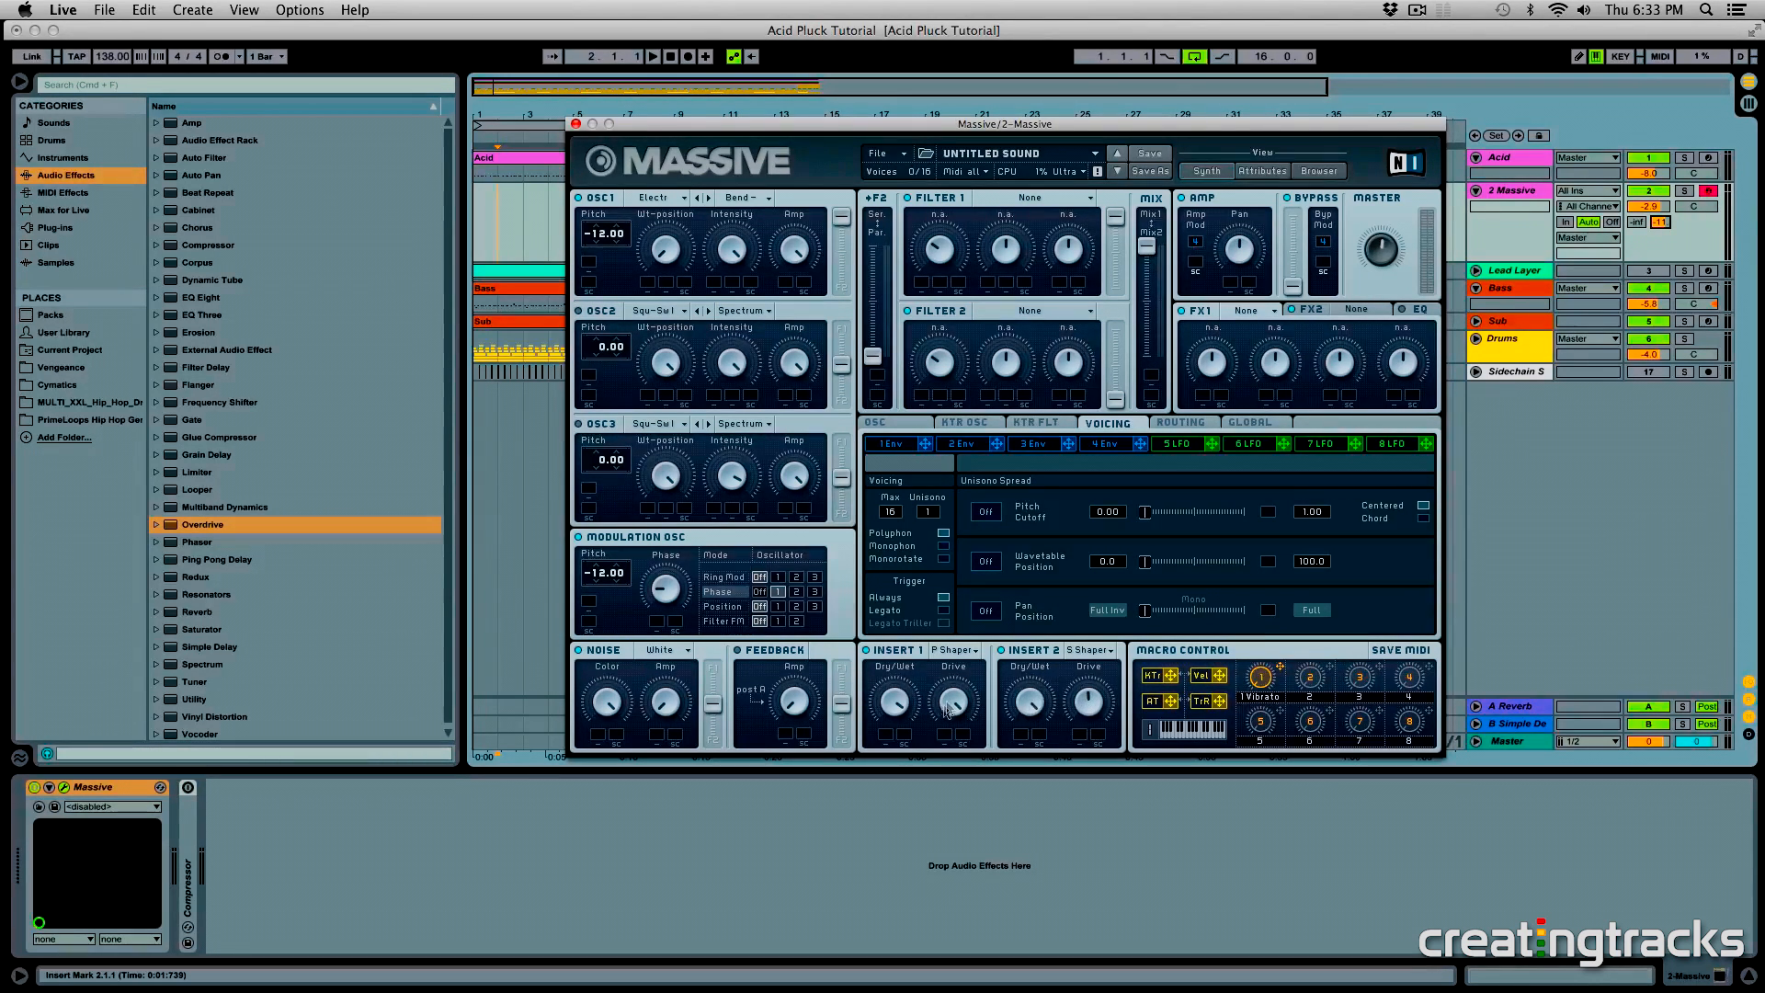
click(1181, 425)
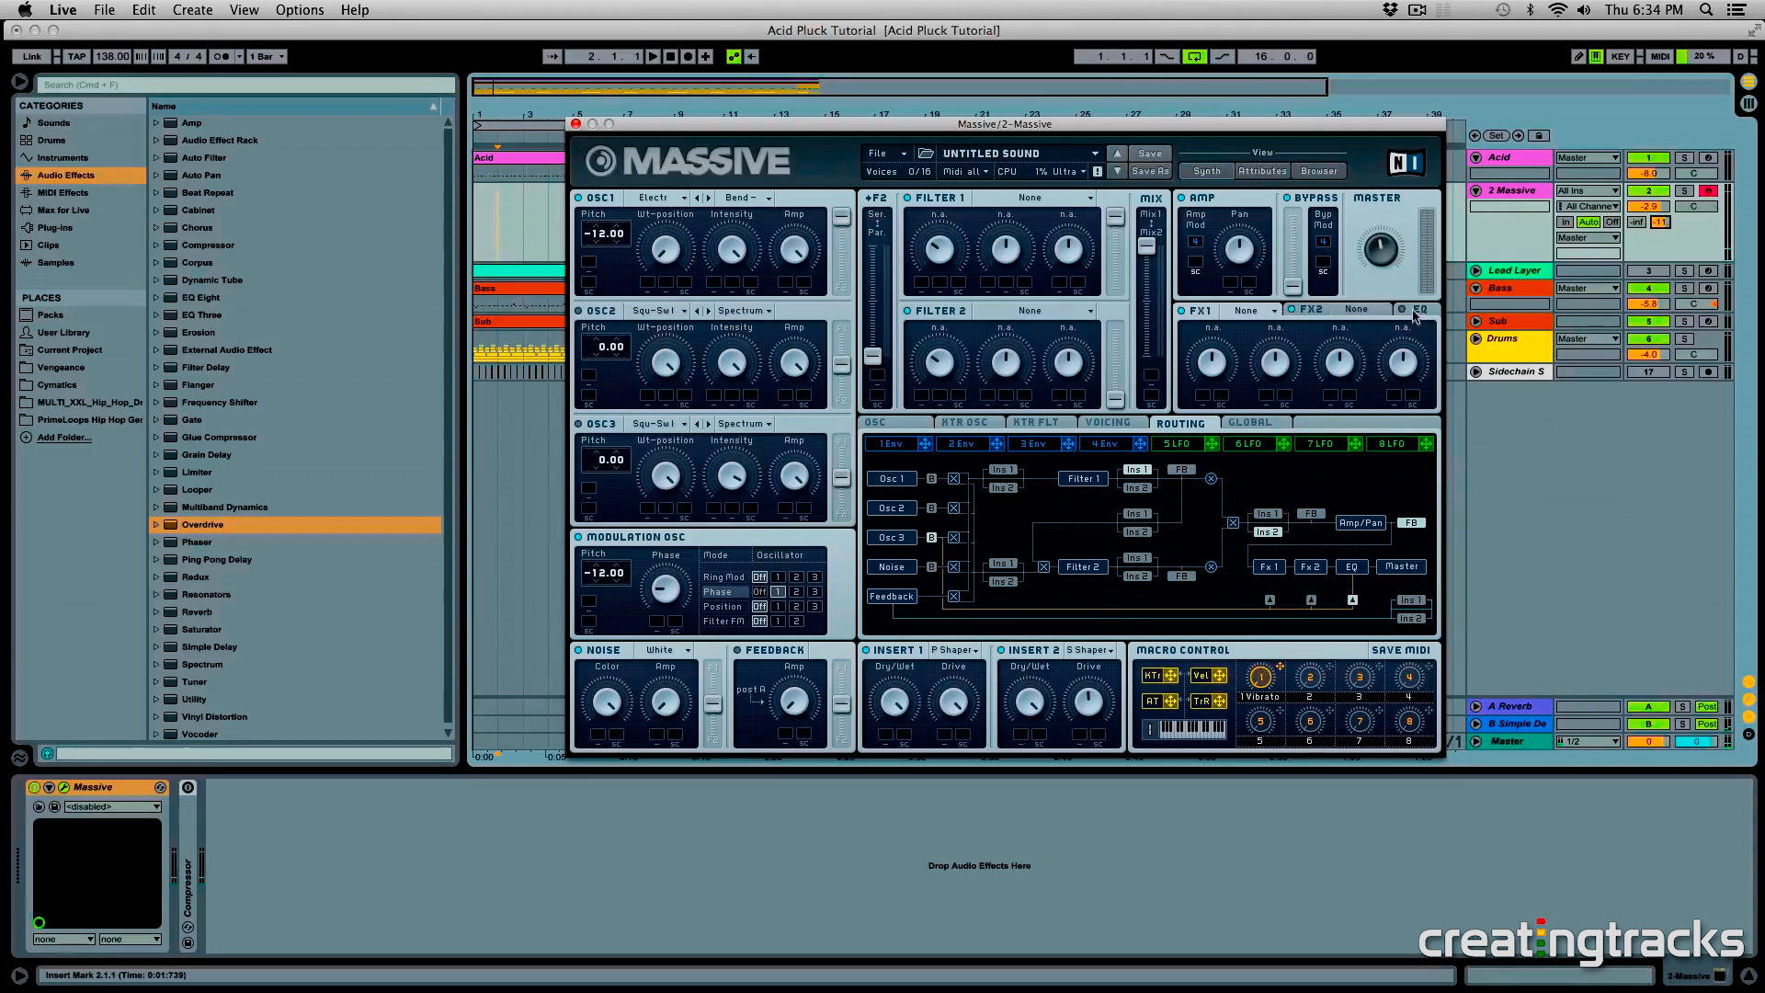
- Set the voicing to Monophon with 2 unison voices and a wide Pan Position spread, and lower the track volume to -4.1
click(1106, 425)
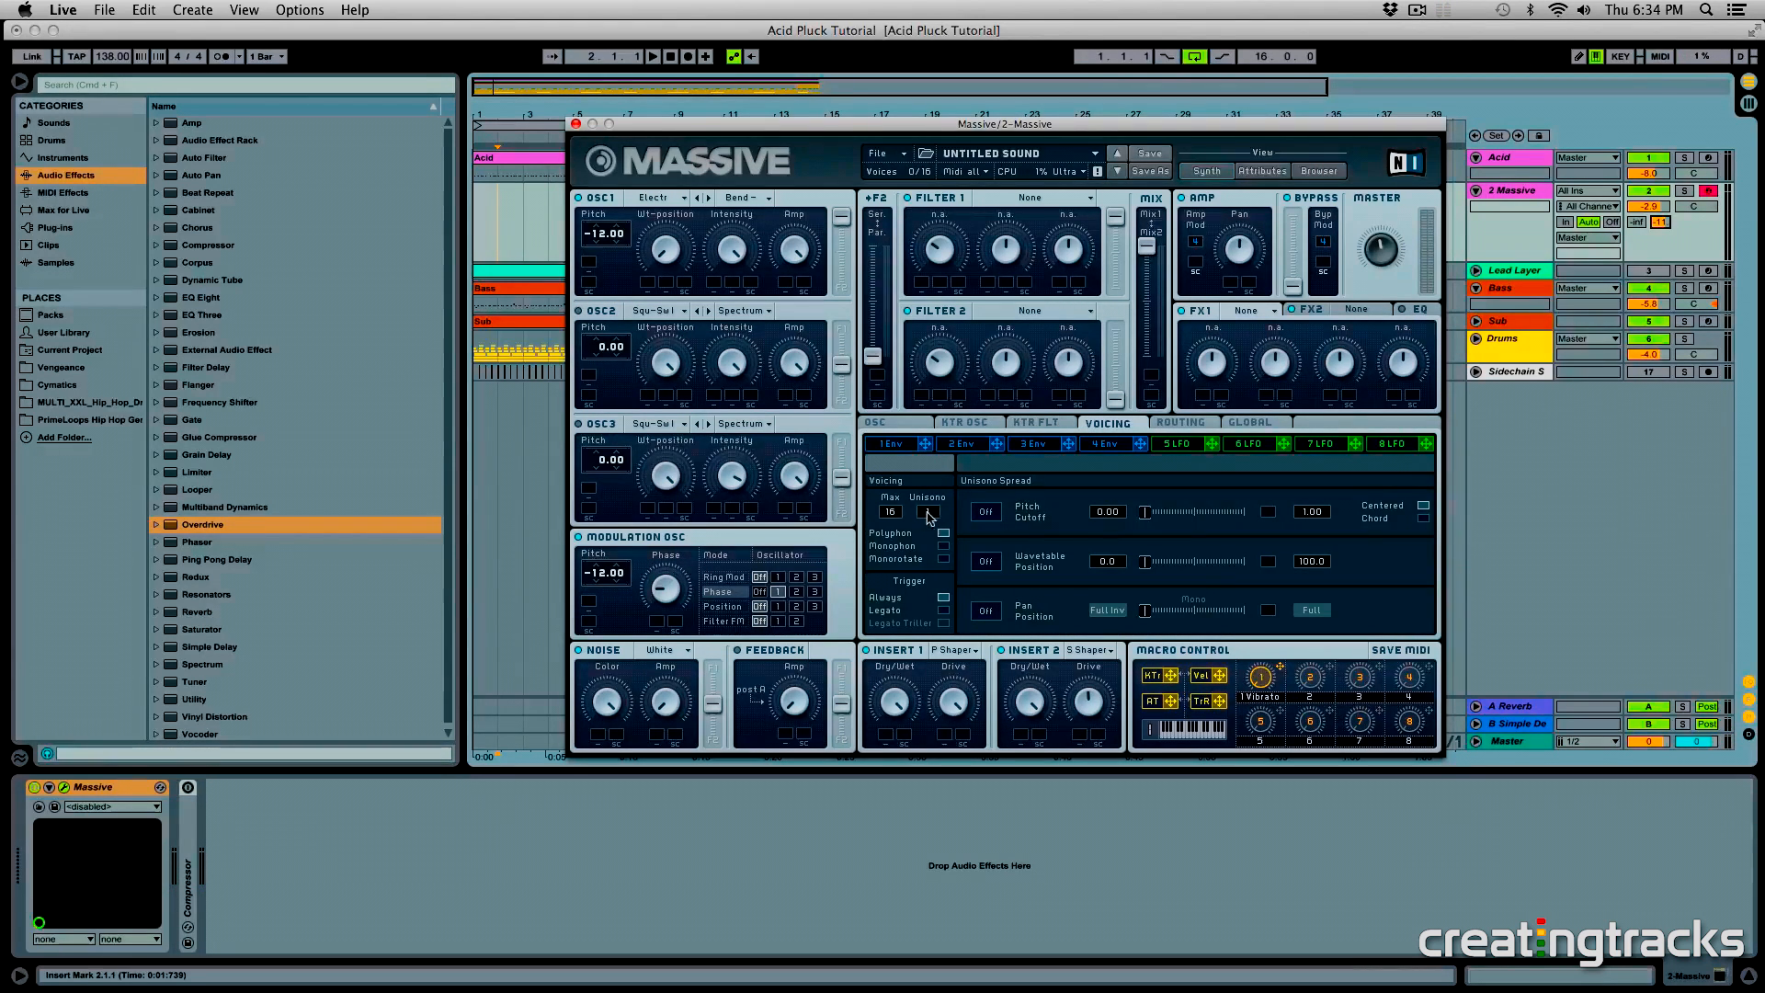
click(943, 546)
click(989, 613)
drag(1146, 612, 1238, 620)
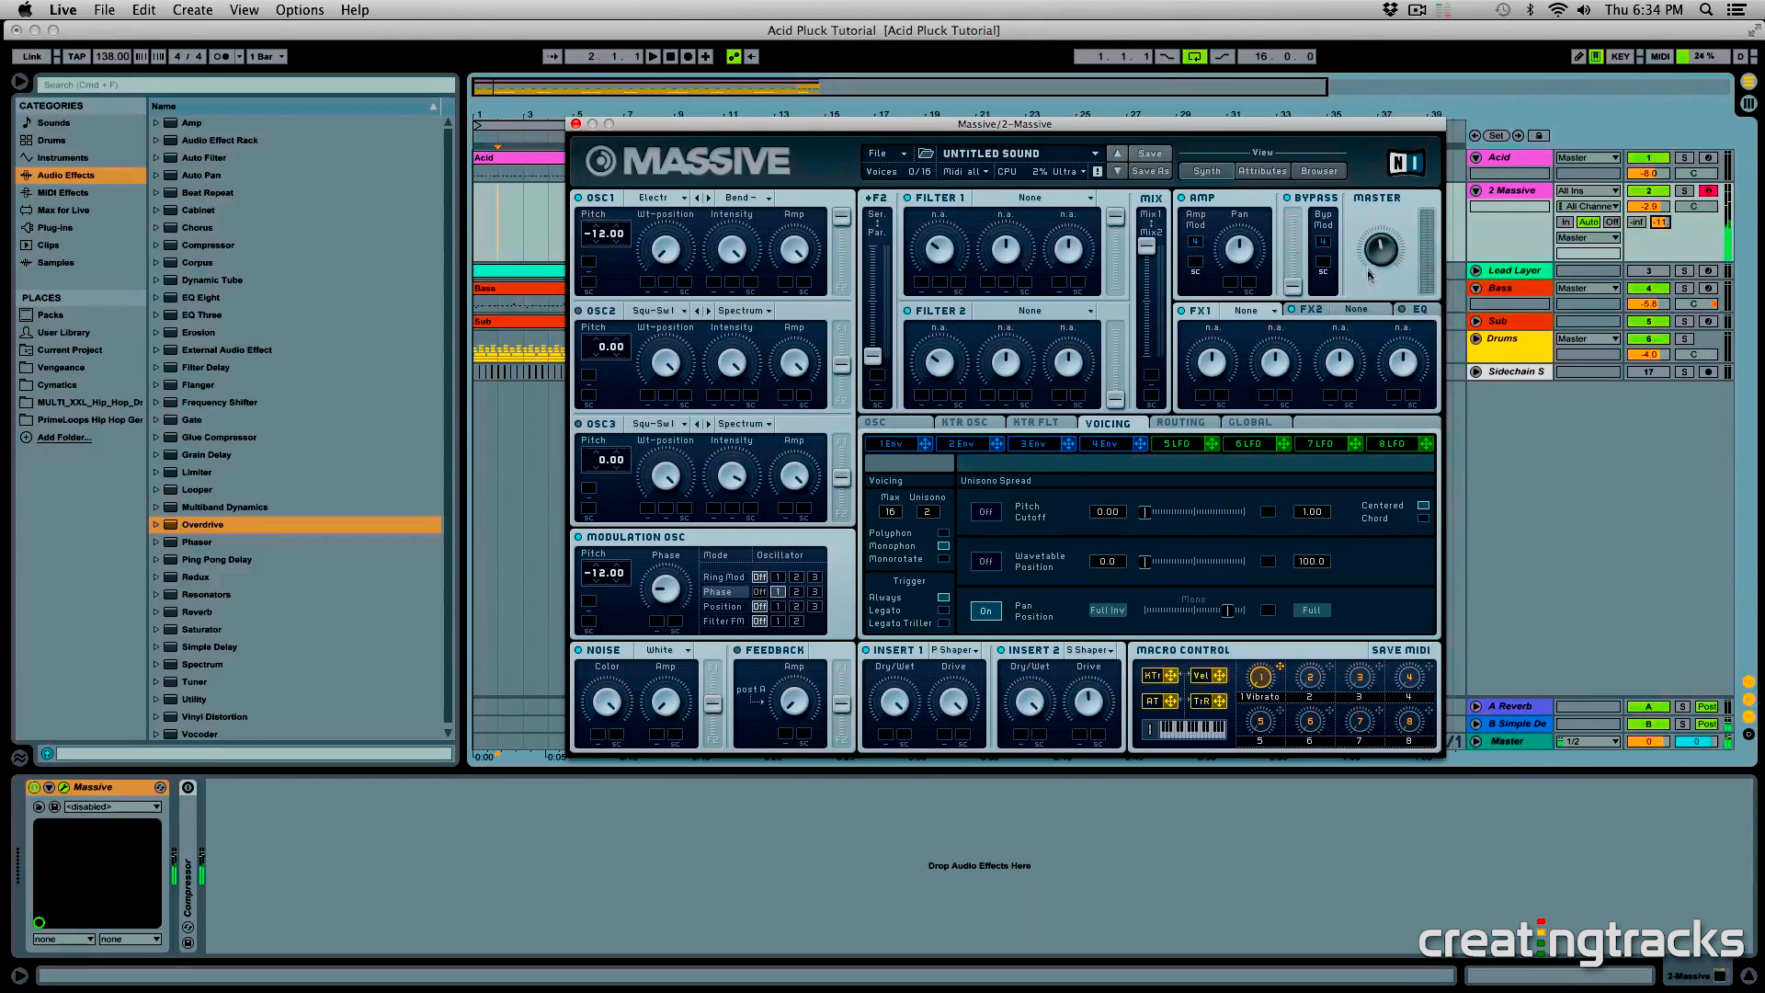
drag(1652, 204, 1652, 213)
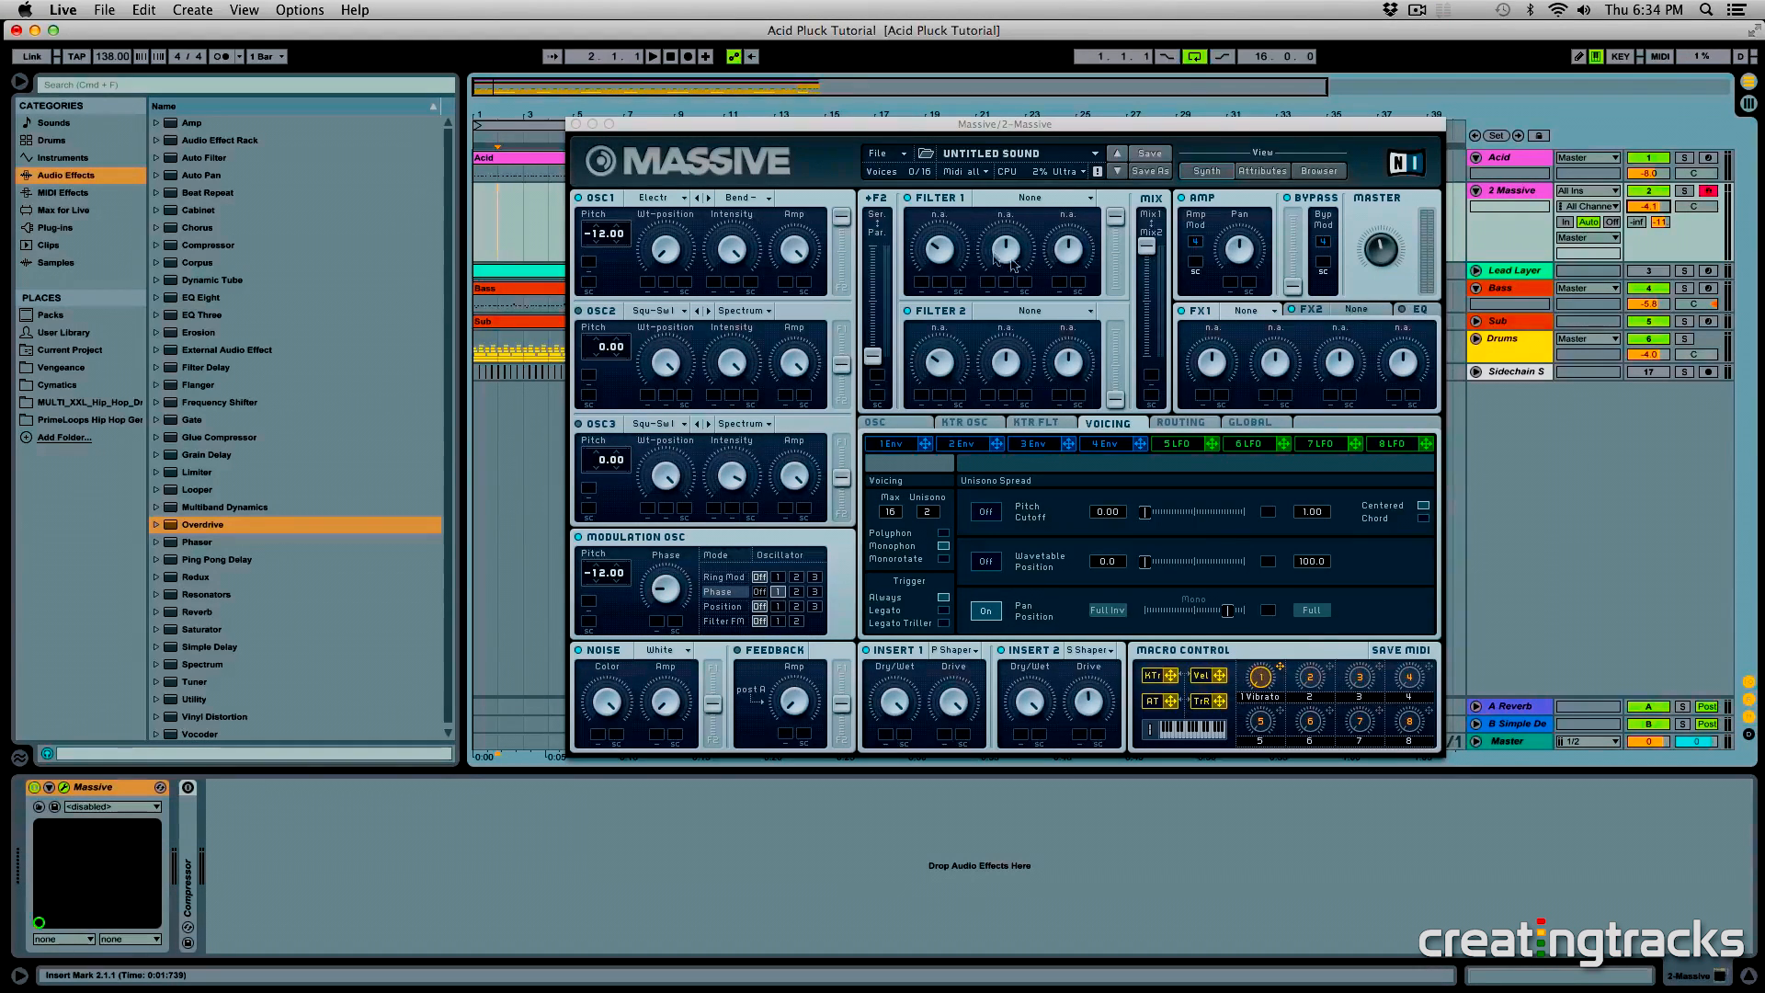
- Set Massive's Filter 1 to the Double Notch type
click(1004, 199)
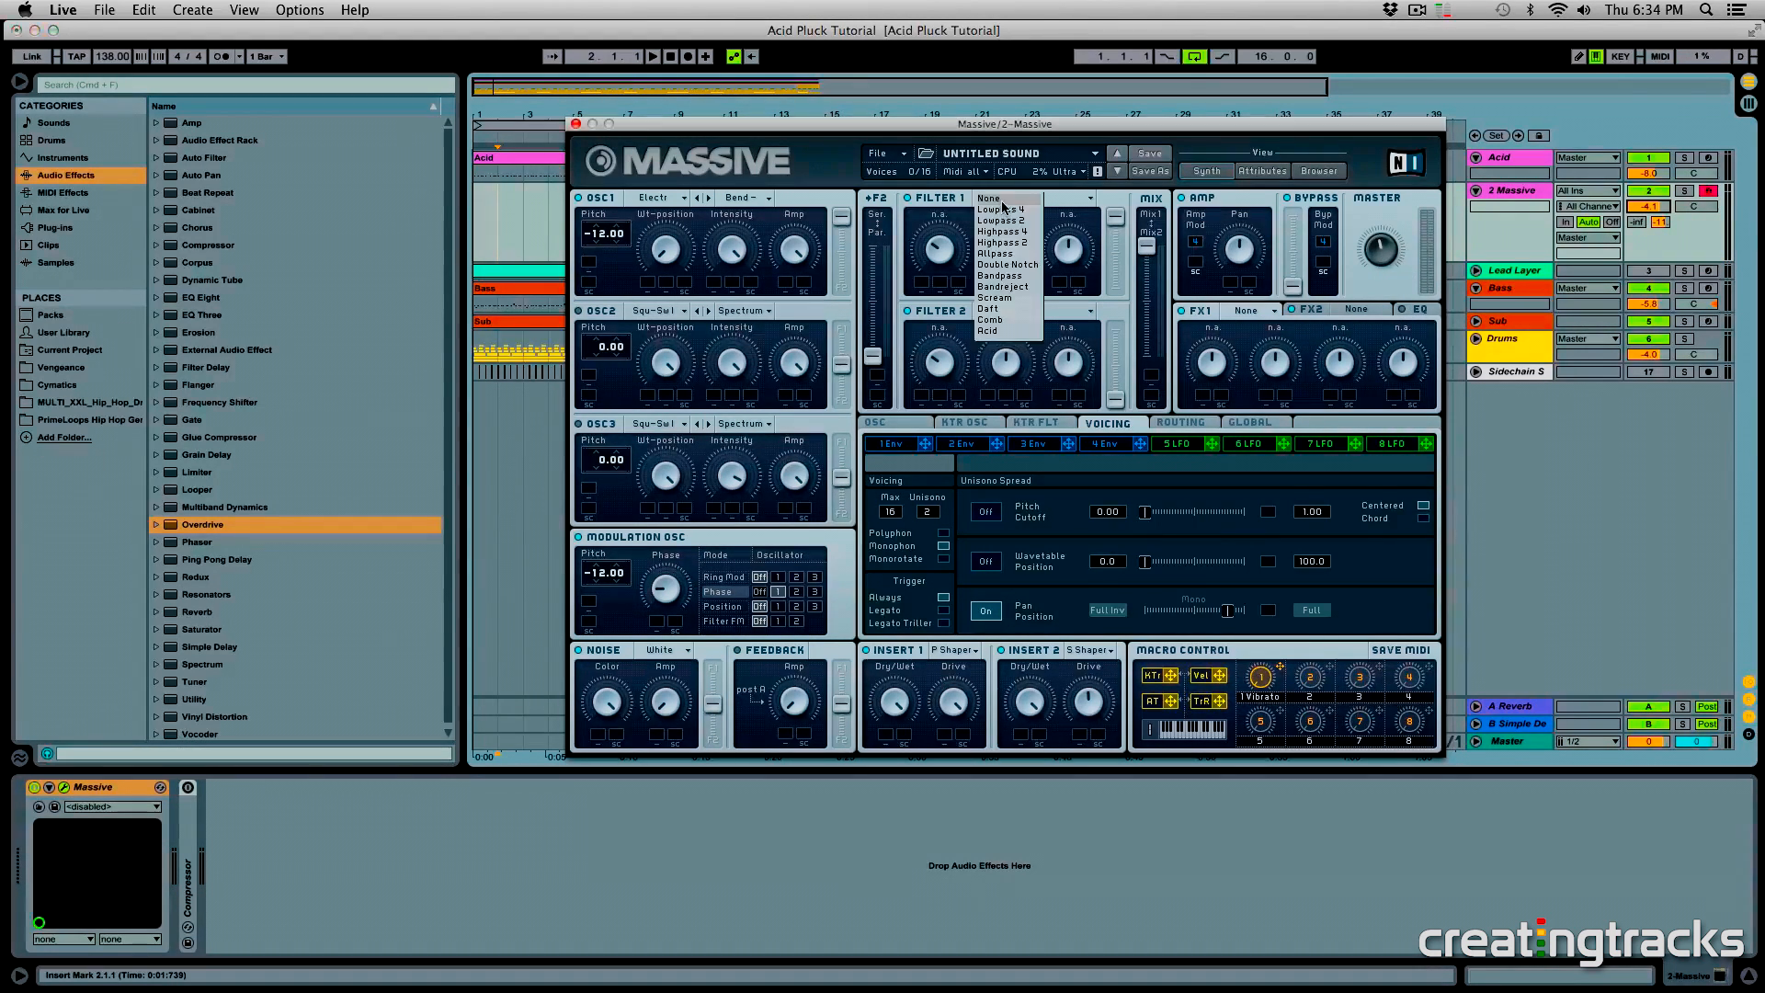
click(1020, 265)
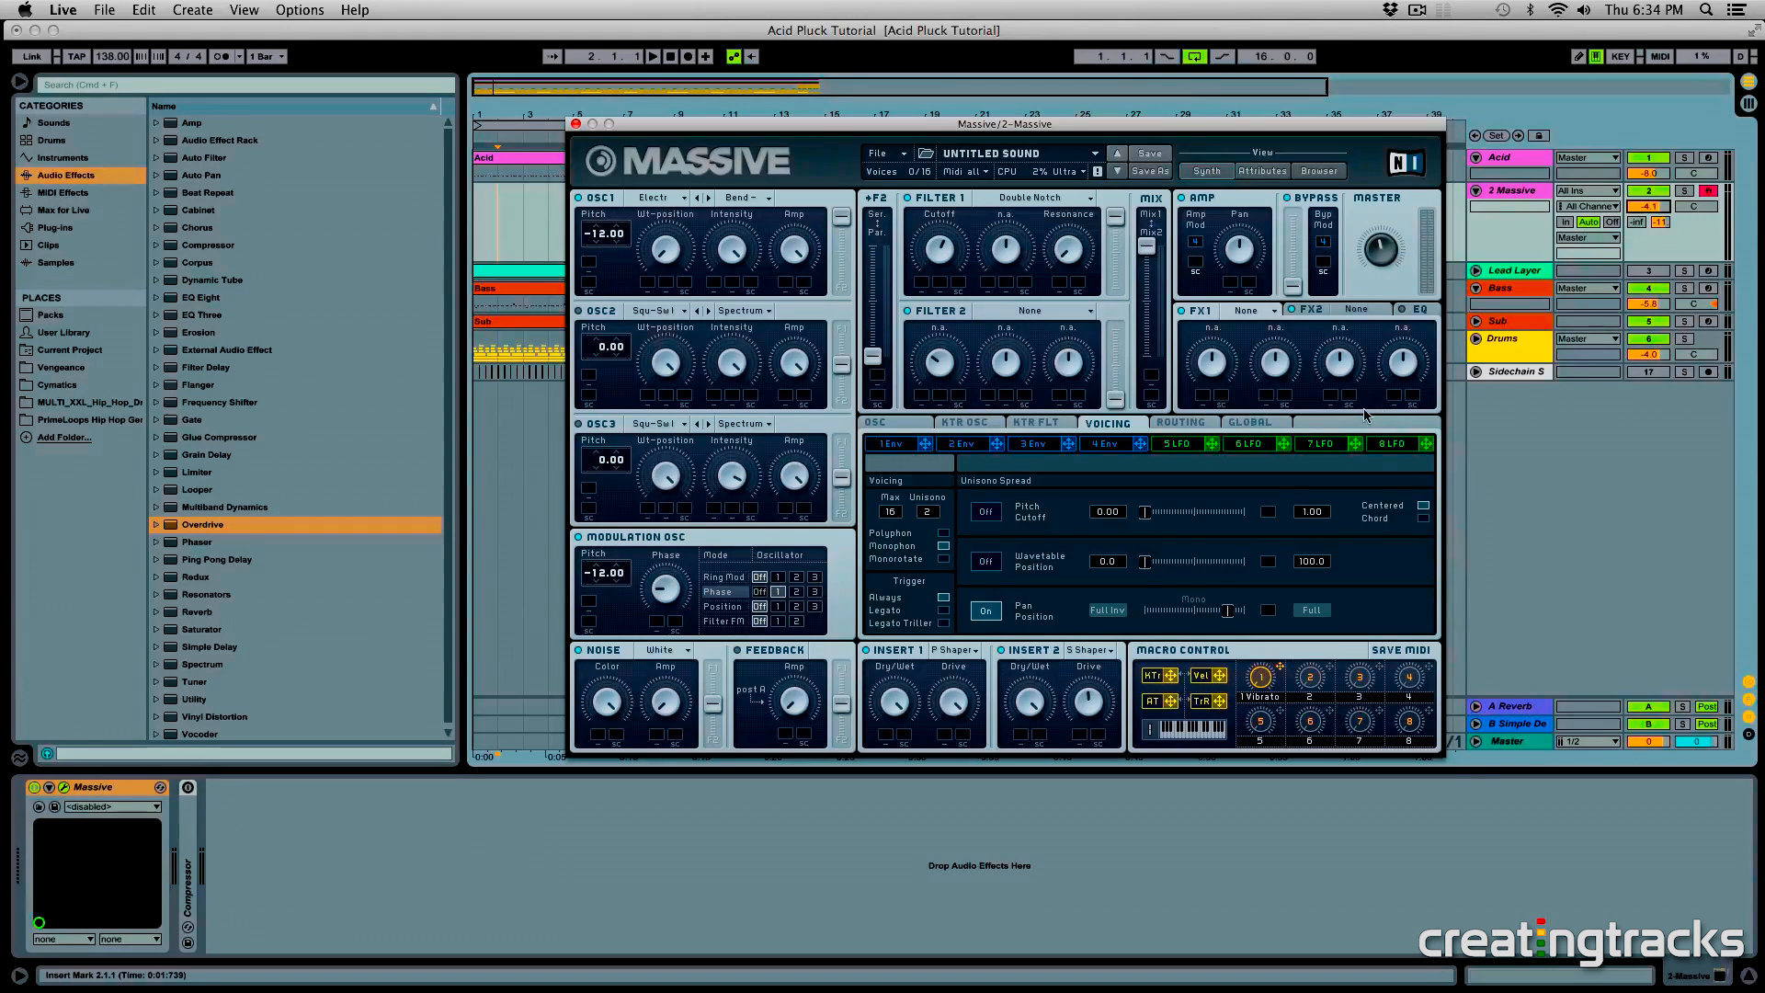
- Boost the High Shelf in Massive's EQ and set LFO 5's first curve to Expo Down X2
click(1420, 310)
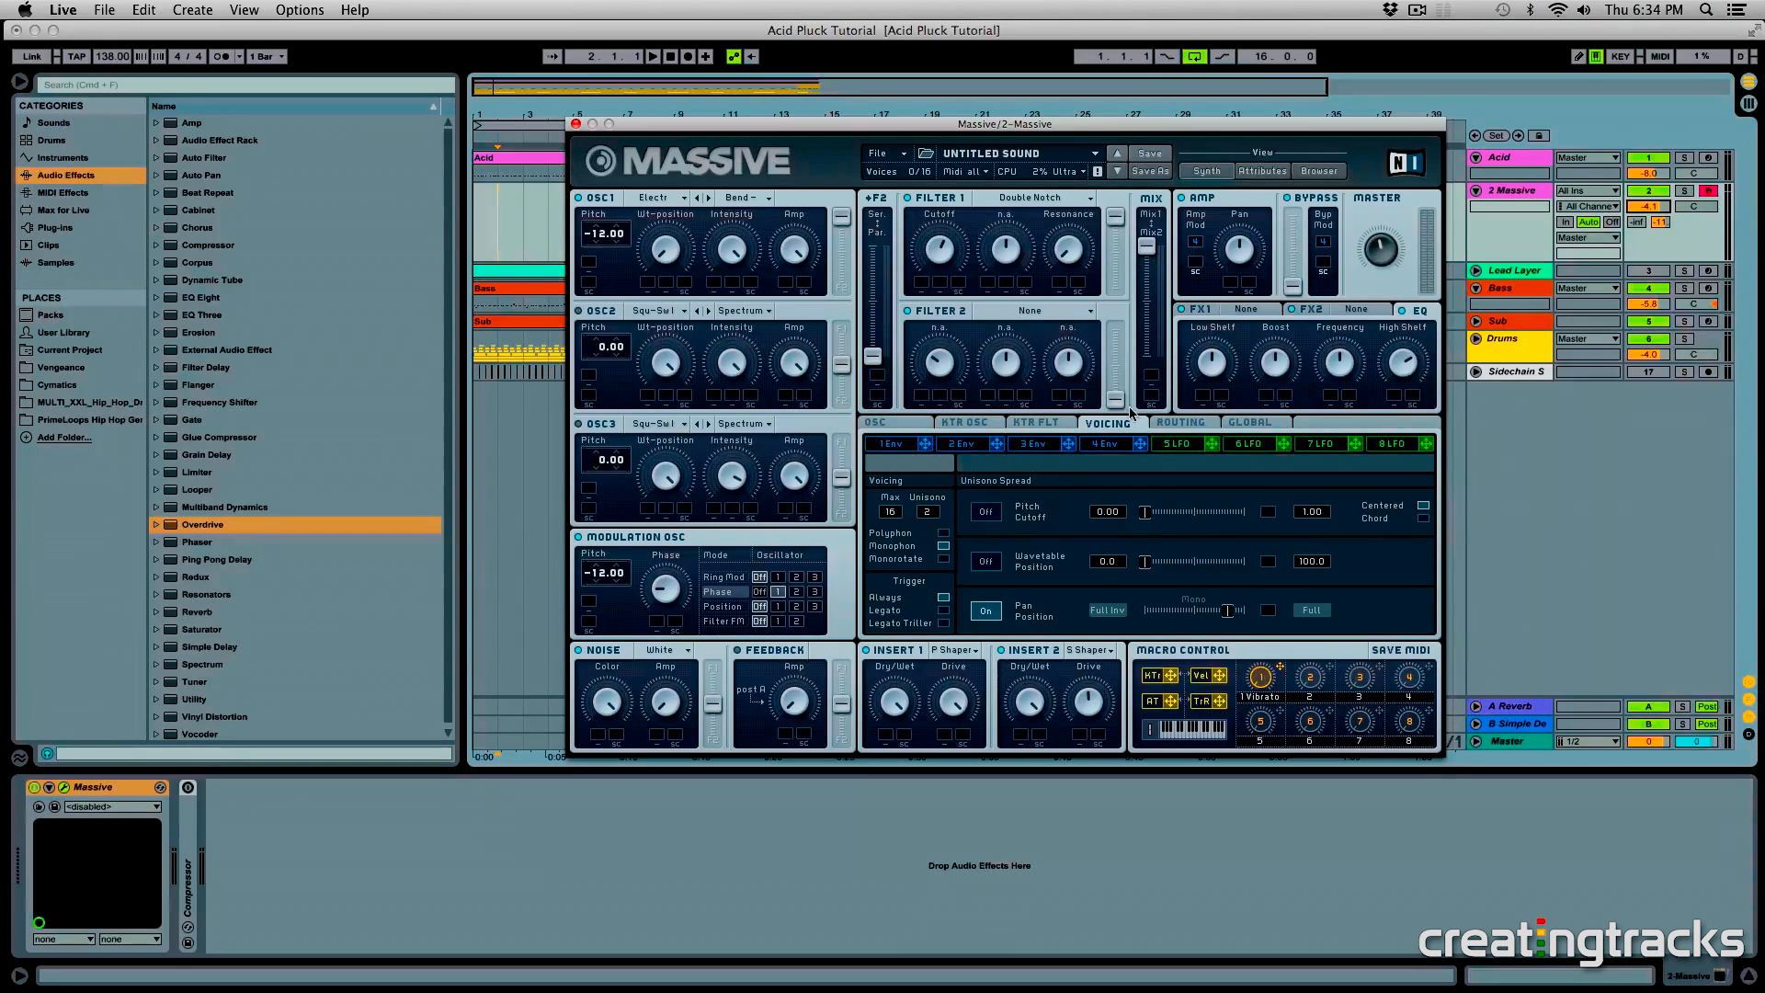
click(1172, 444)
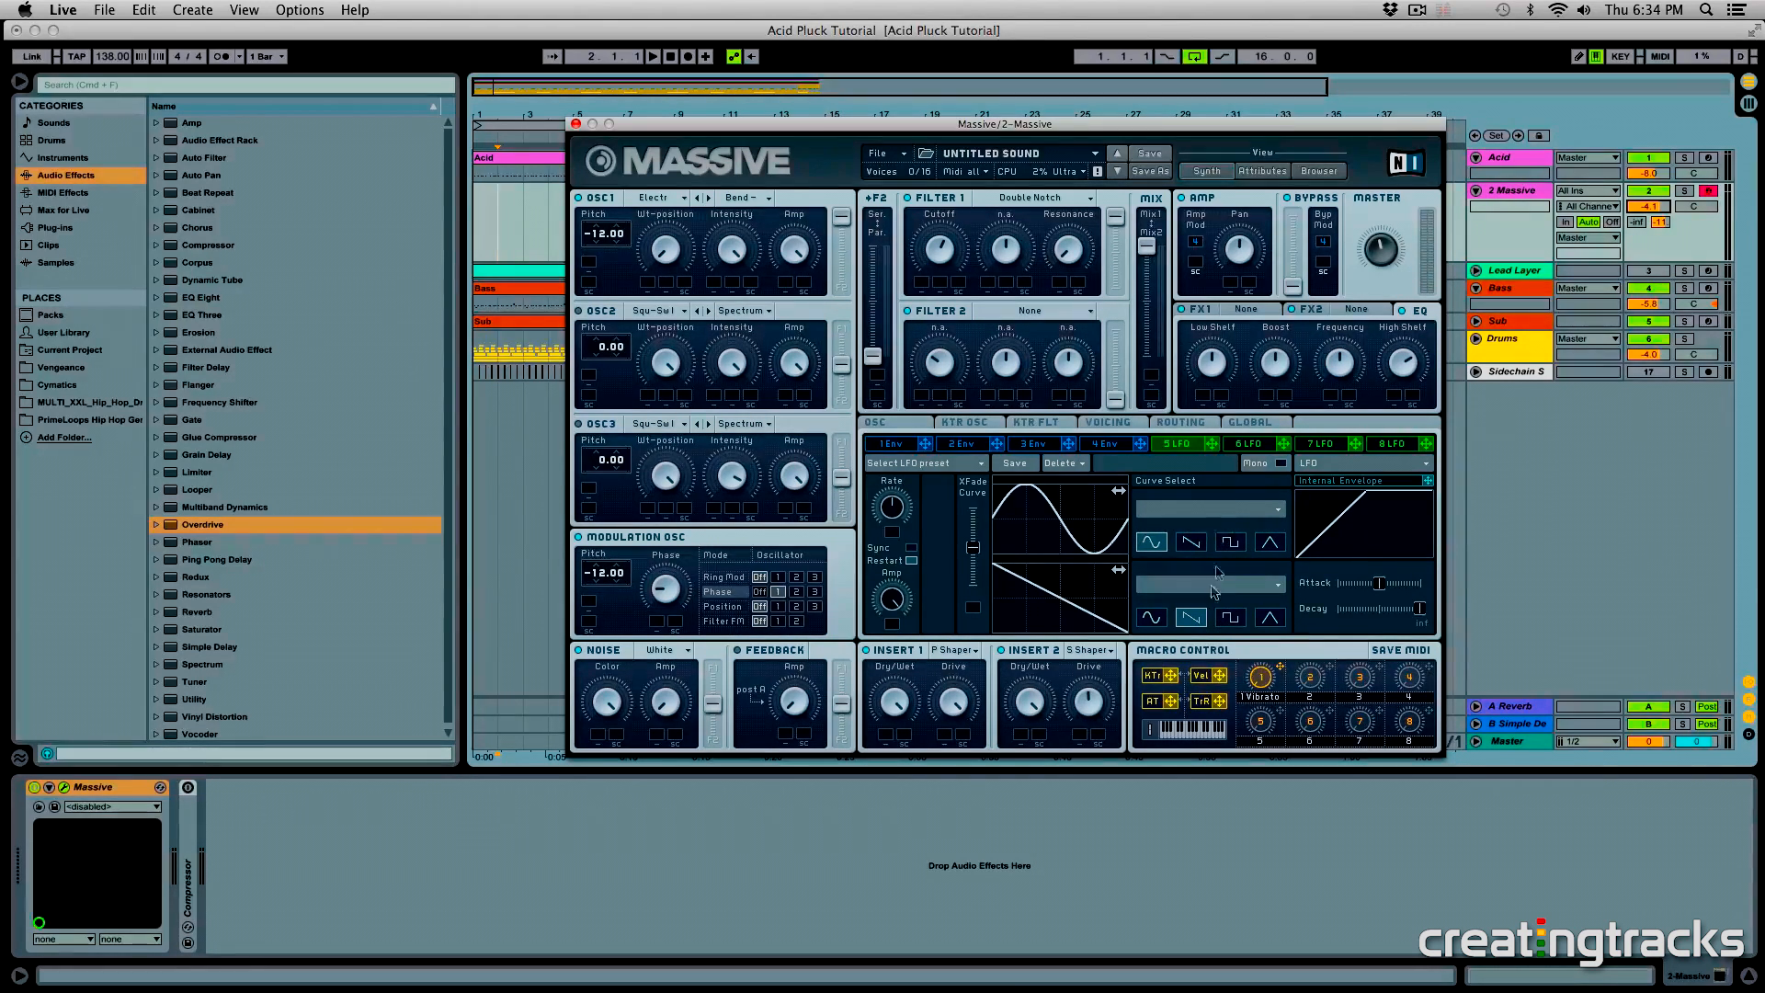
click(1214, 505)
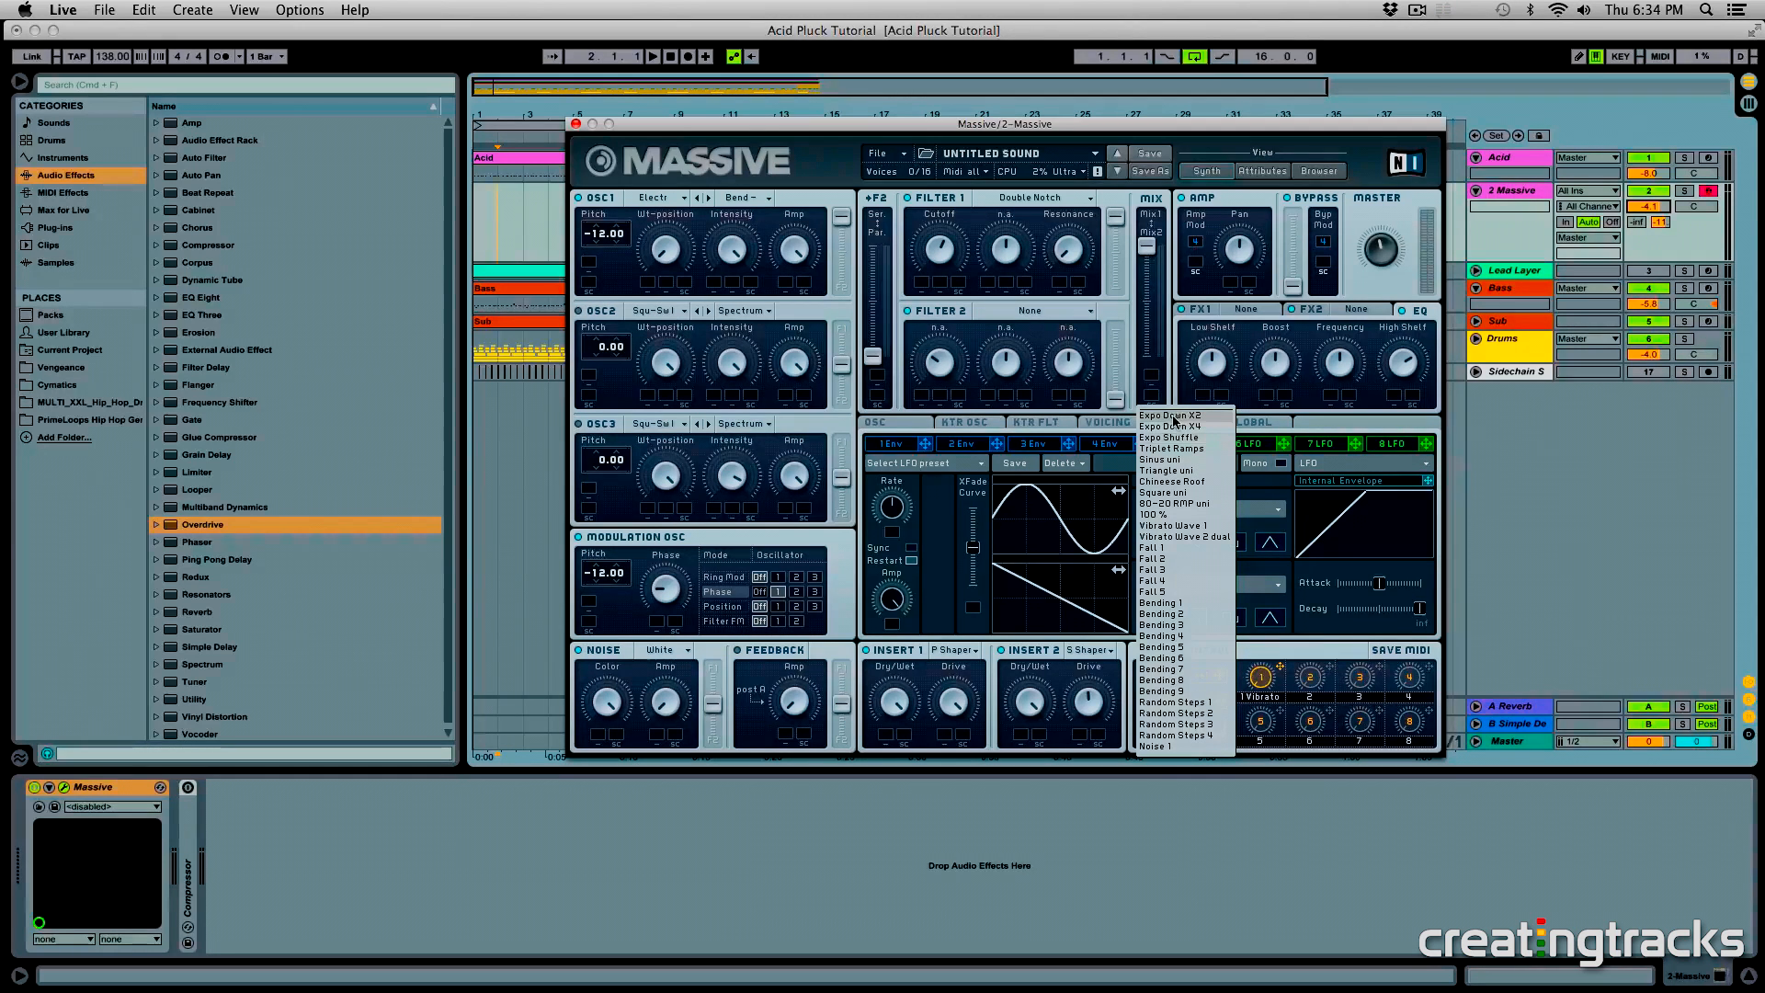
click(1174, 416)
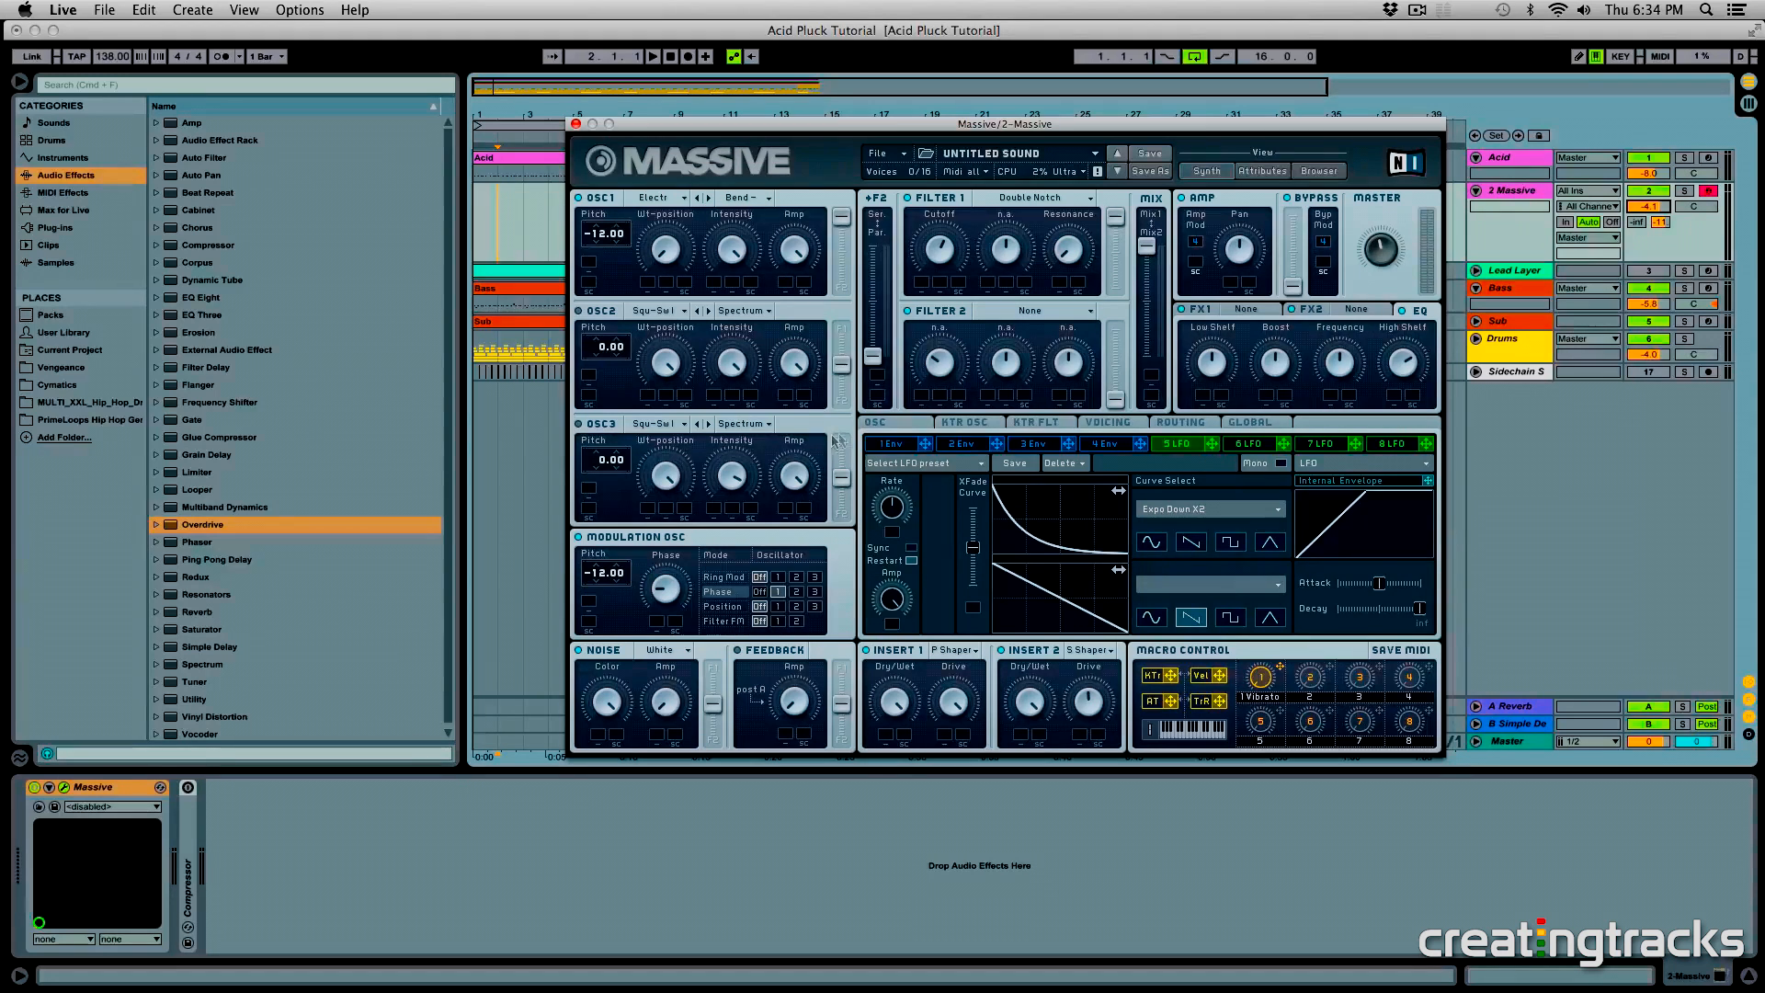
- Shape envelope 1 as a pluck by lowering its decay level and shortening its attack
click(892, 443)
drag(1123, 602, 1086, 685)
drag(960, 589, 956, 618)
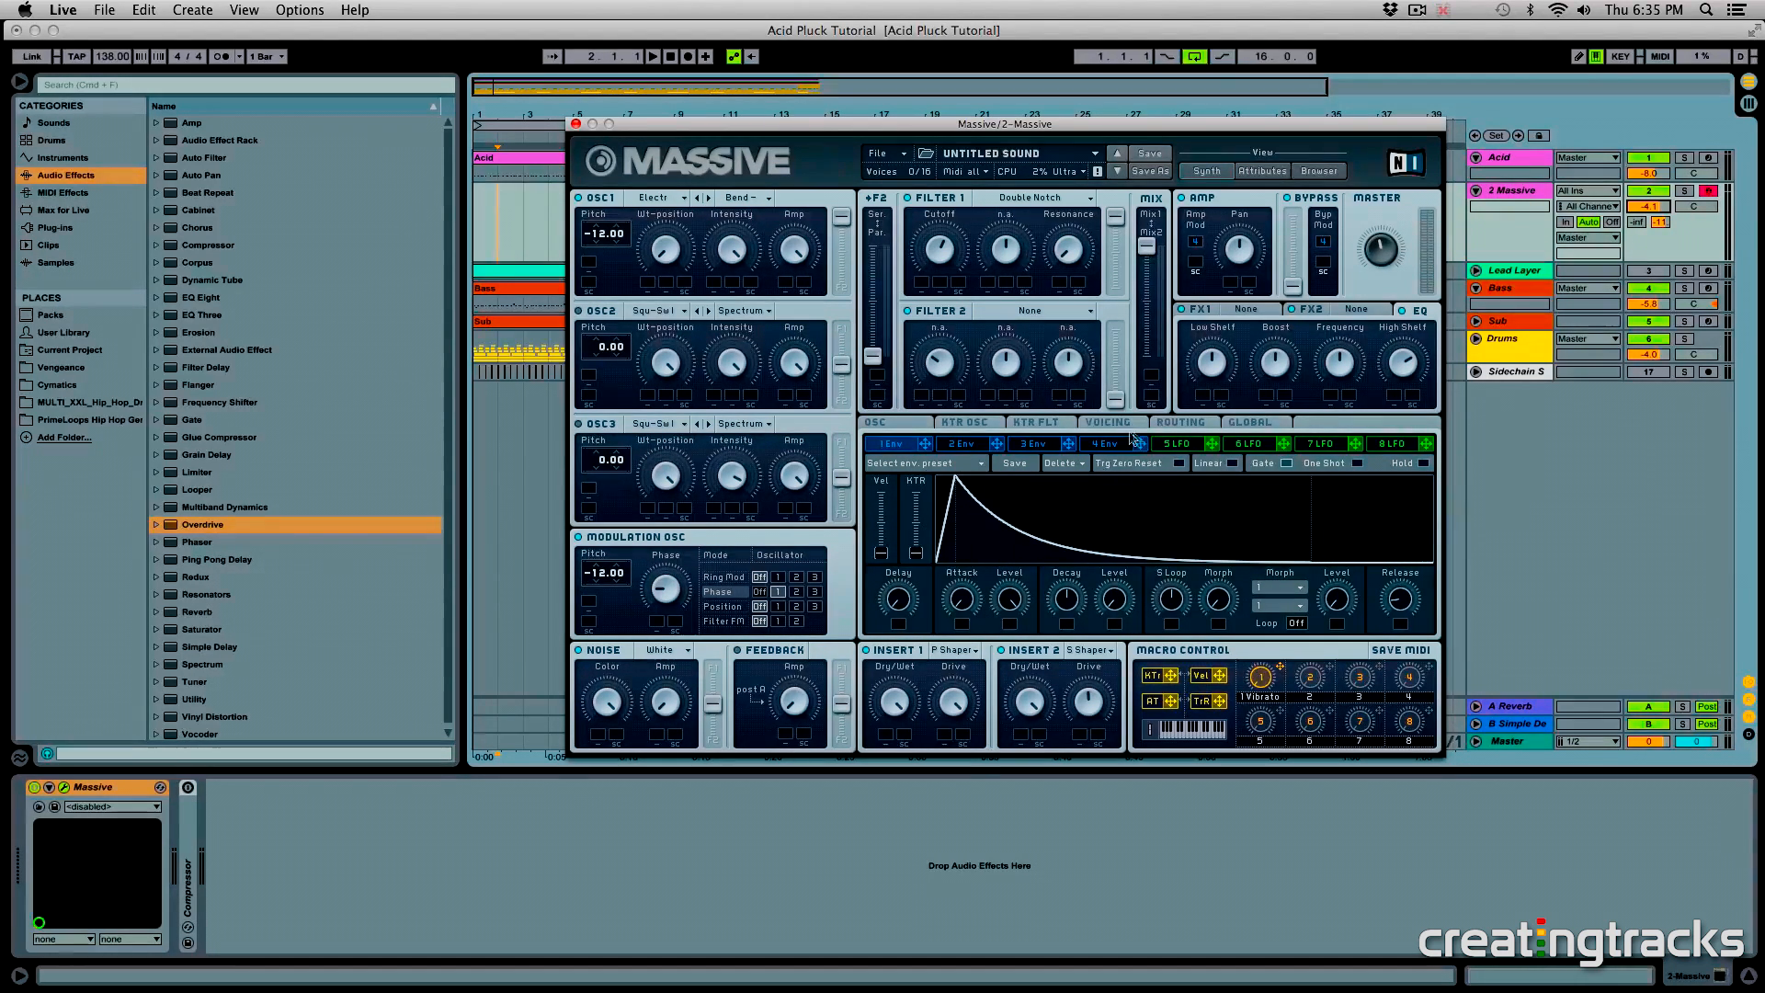
- Set LFO 5's second curve to 100 %, shift the crossfade slightly toward it, and enable Sync and Restart
click(1169, 444)
click(1164, 586)
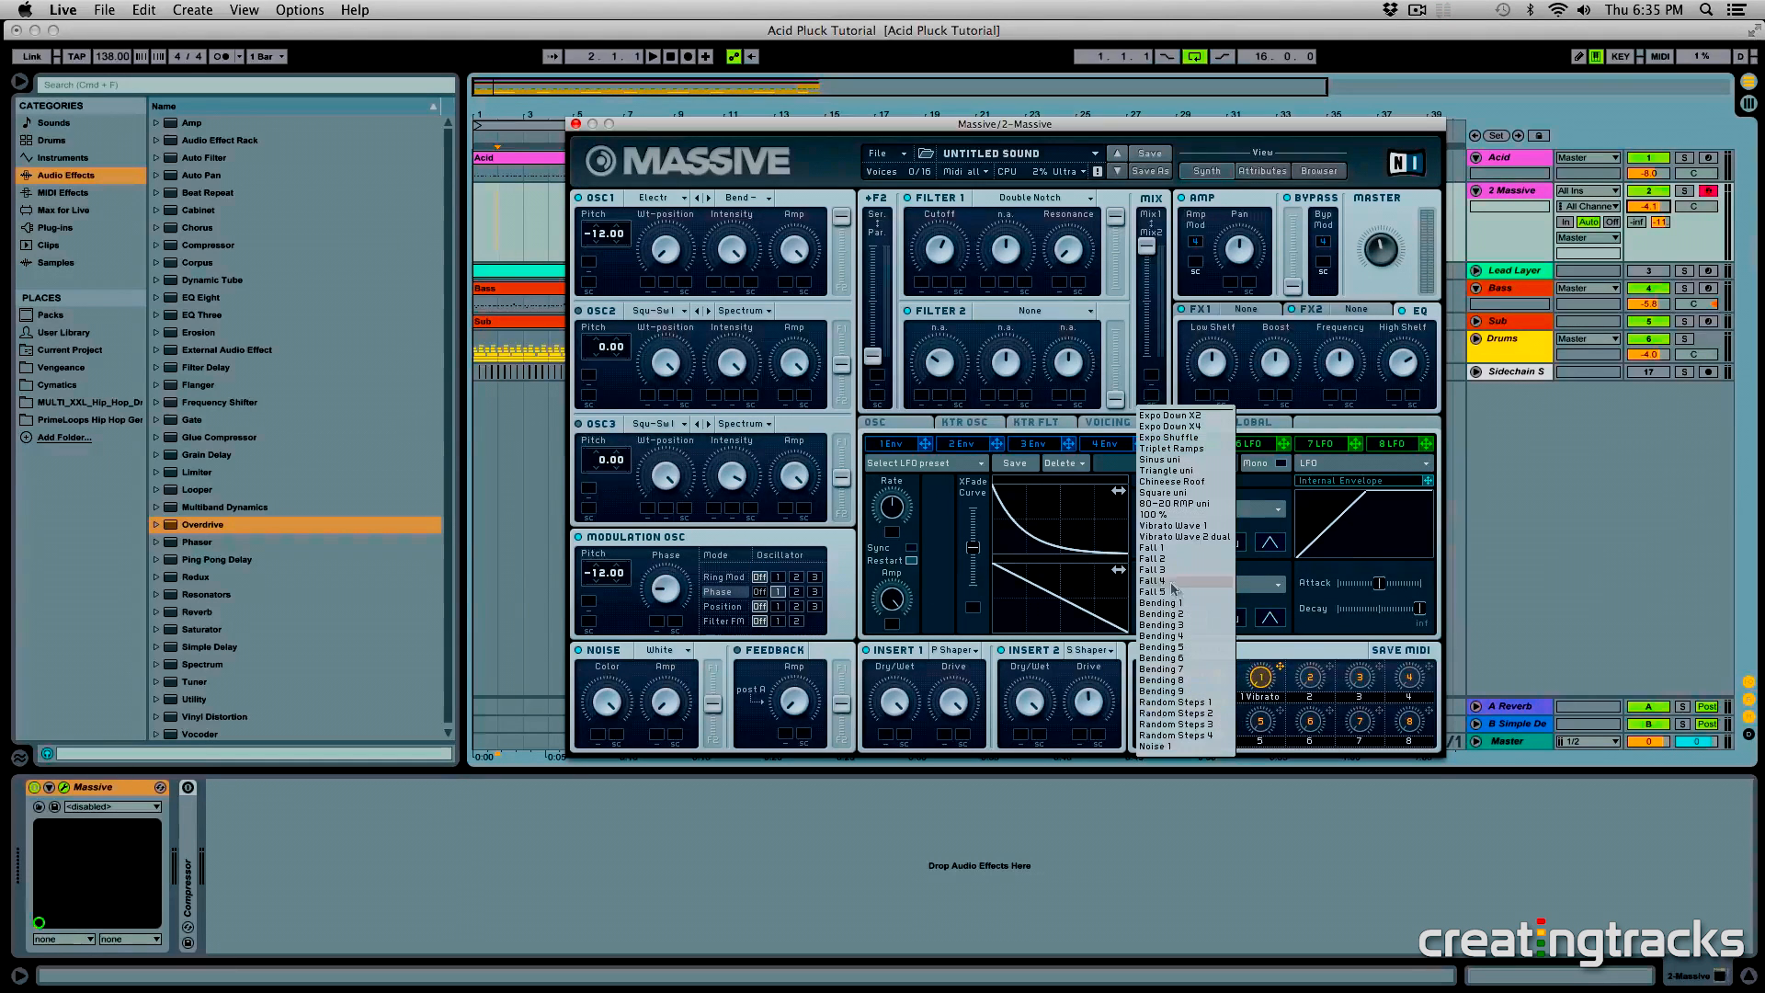
click(1151, 523)
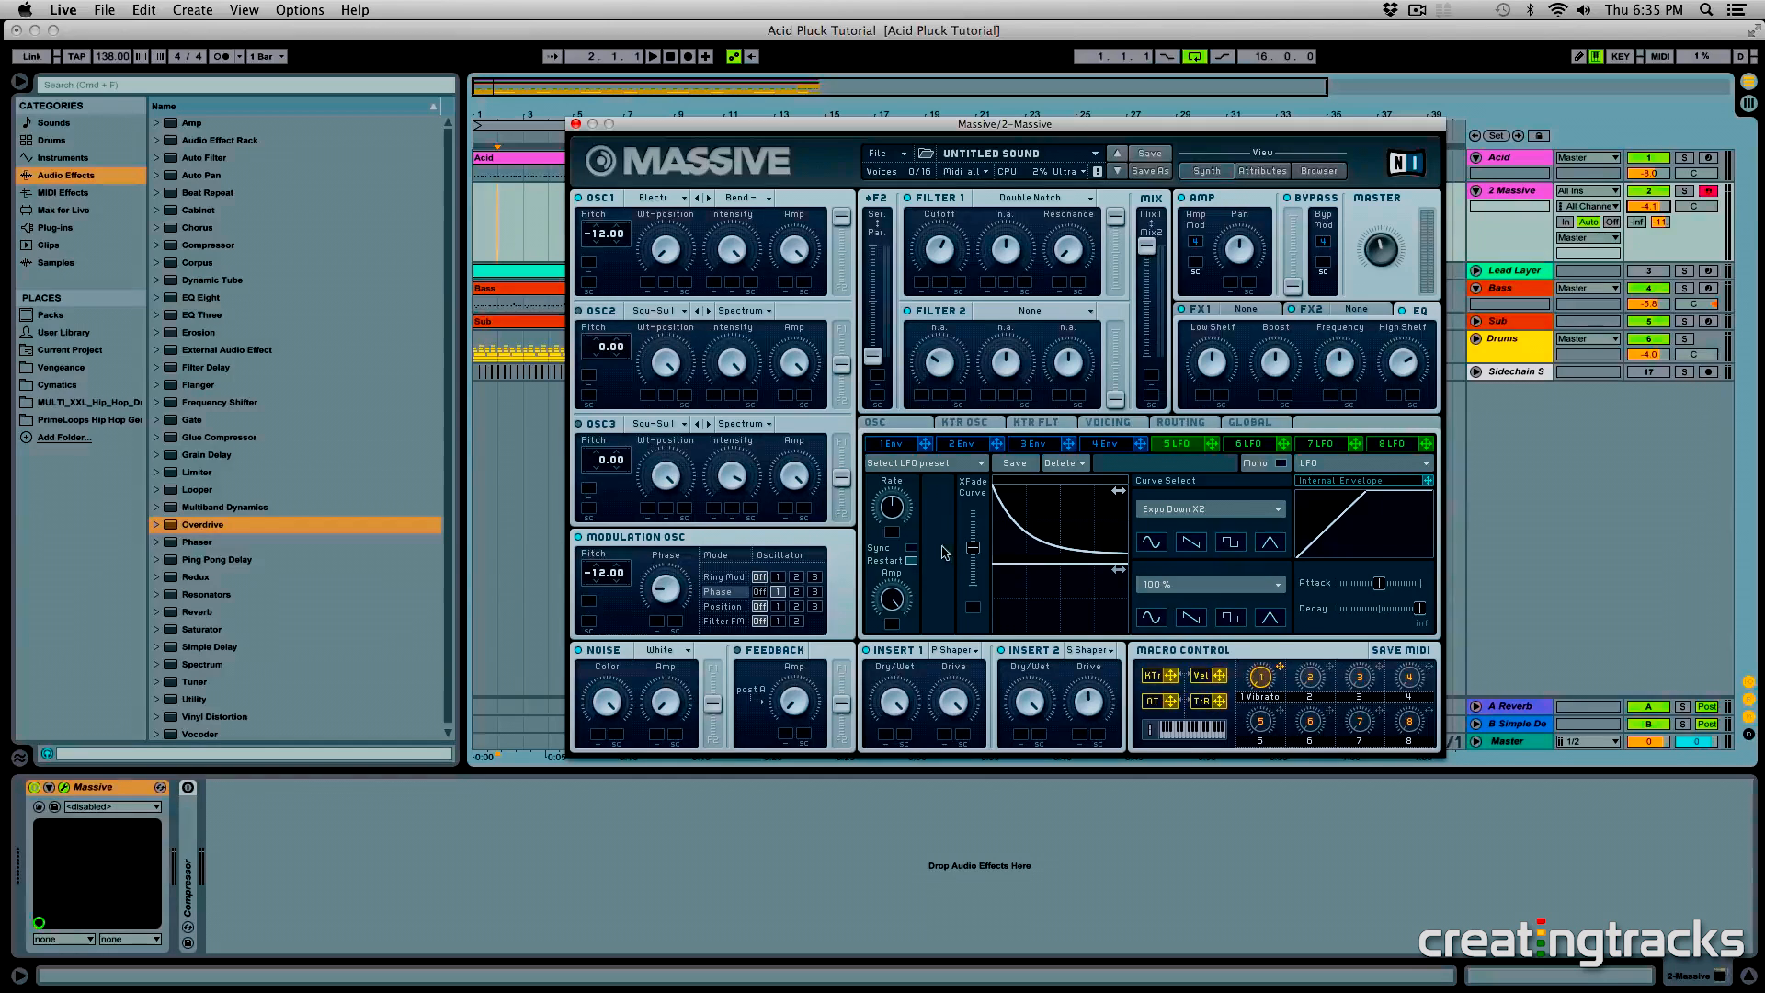
mouse_move(975, 549)
mouse_down()
mouse_move(977, 526)
mouse_move(984, 569)
mouse_up()
click(912, 549)
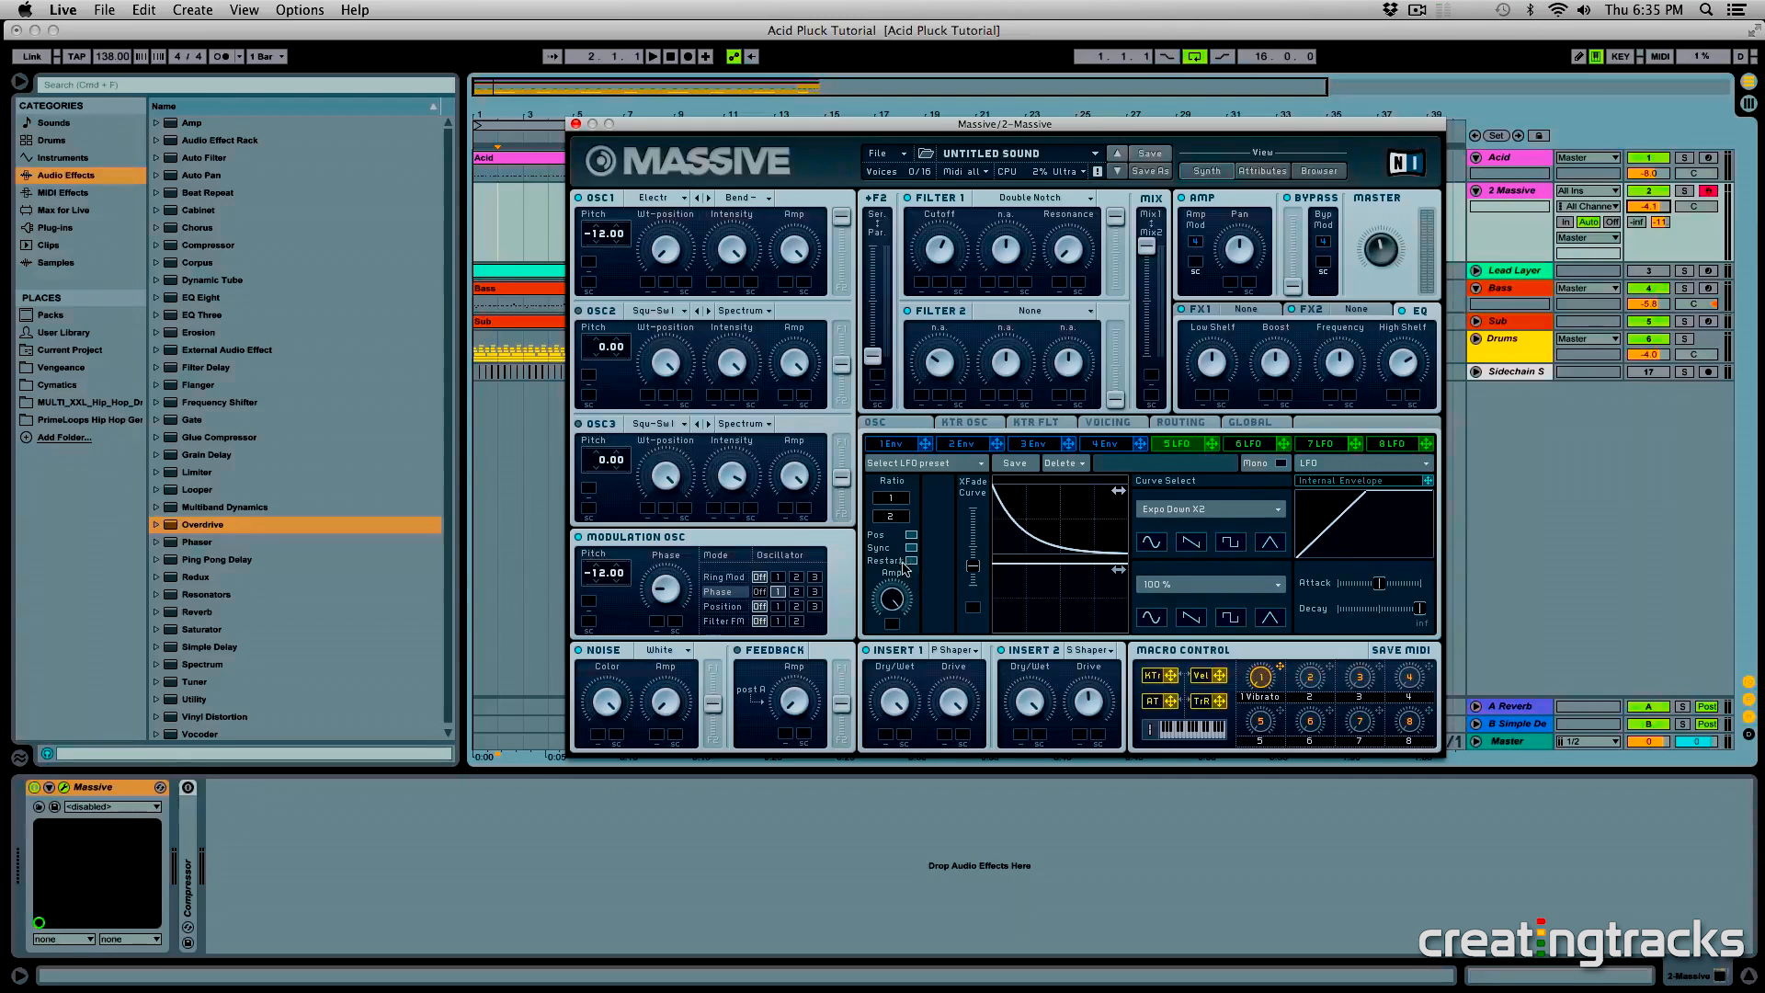
- Assign LFO 5 to Filter 1's Resonance and Cutoff and the Modulation Osc Phase, and lower the track volume to -5.1
drag(1213, 445, 1079, 242)
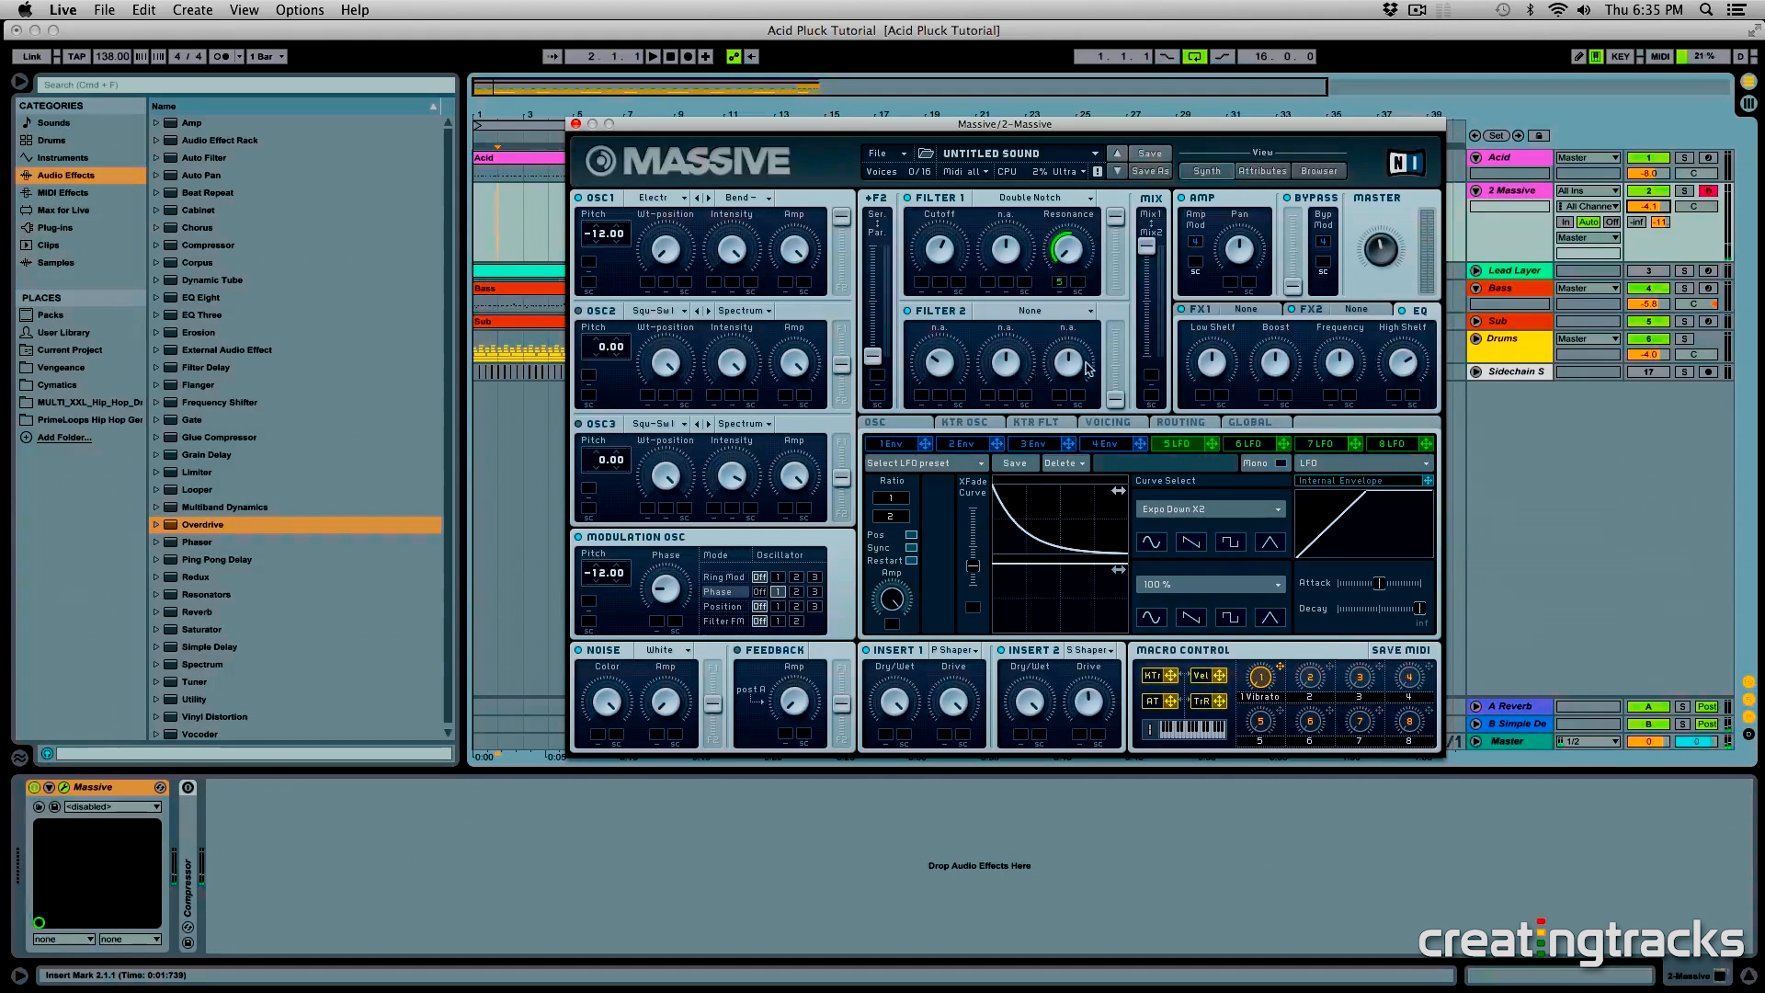
drag(1213, 444, 939, 281)
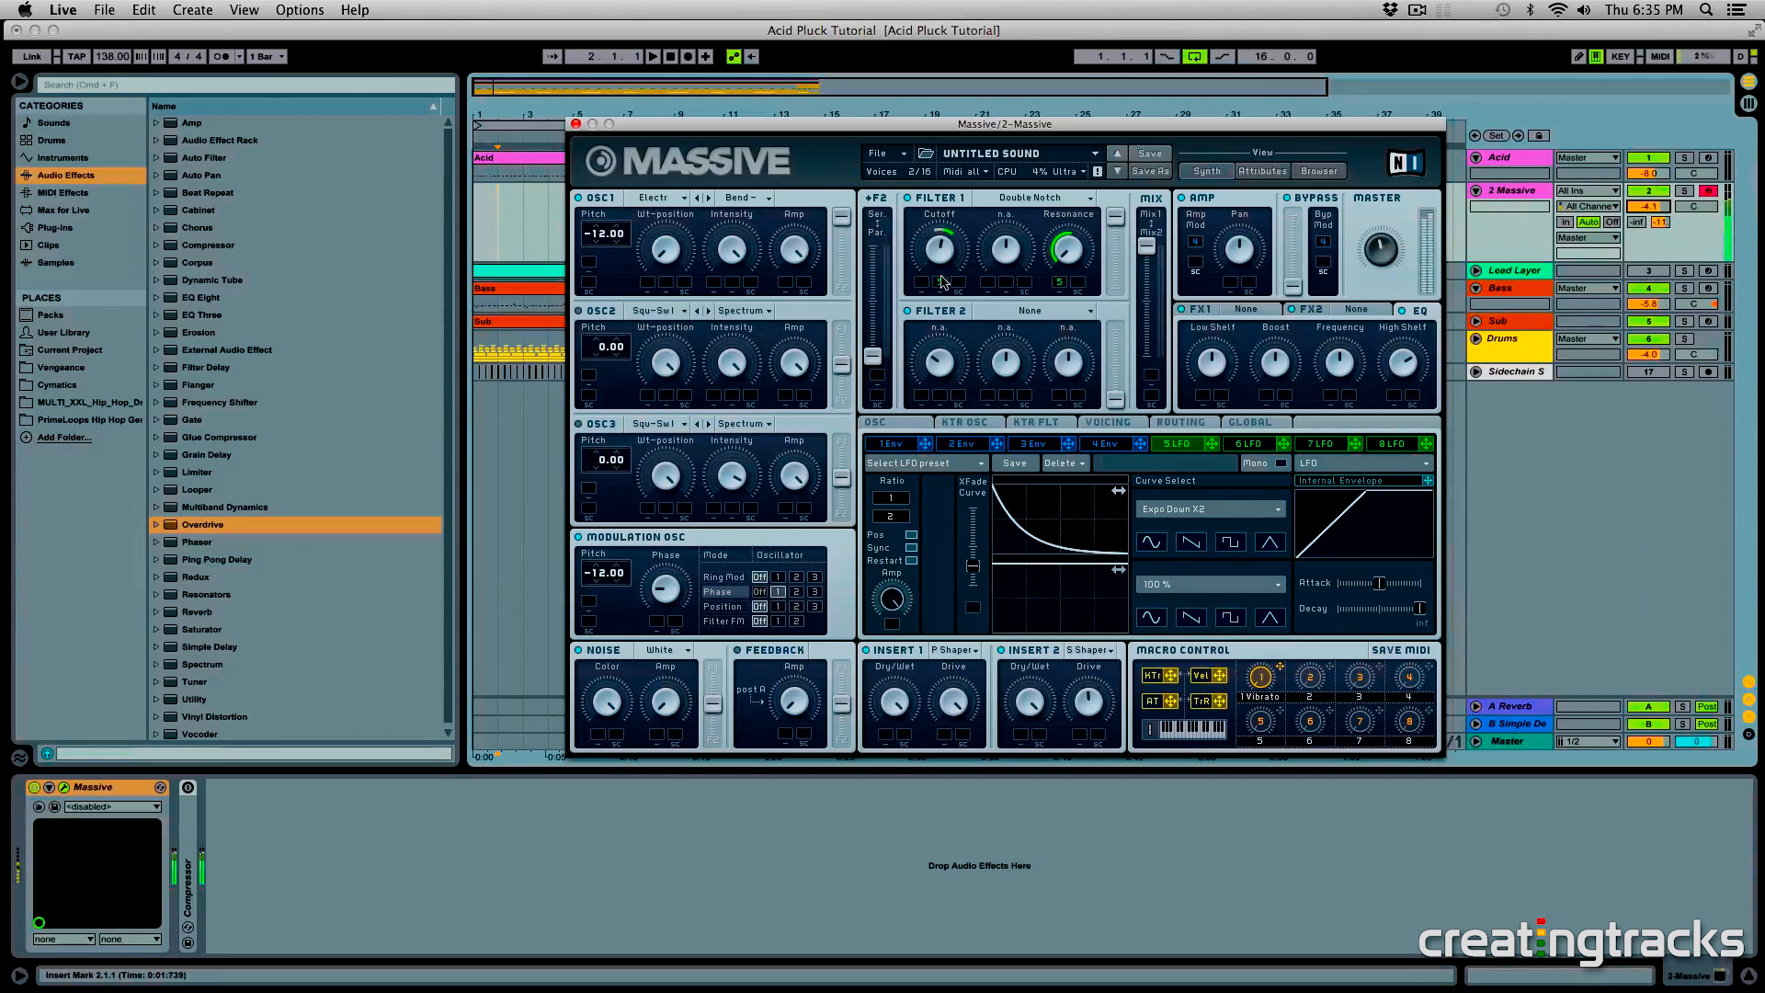
drag(1643, 205, 1643, 211)
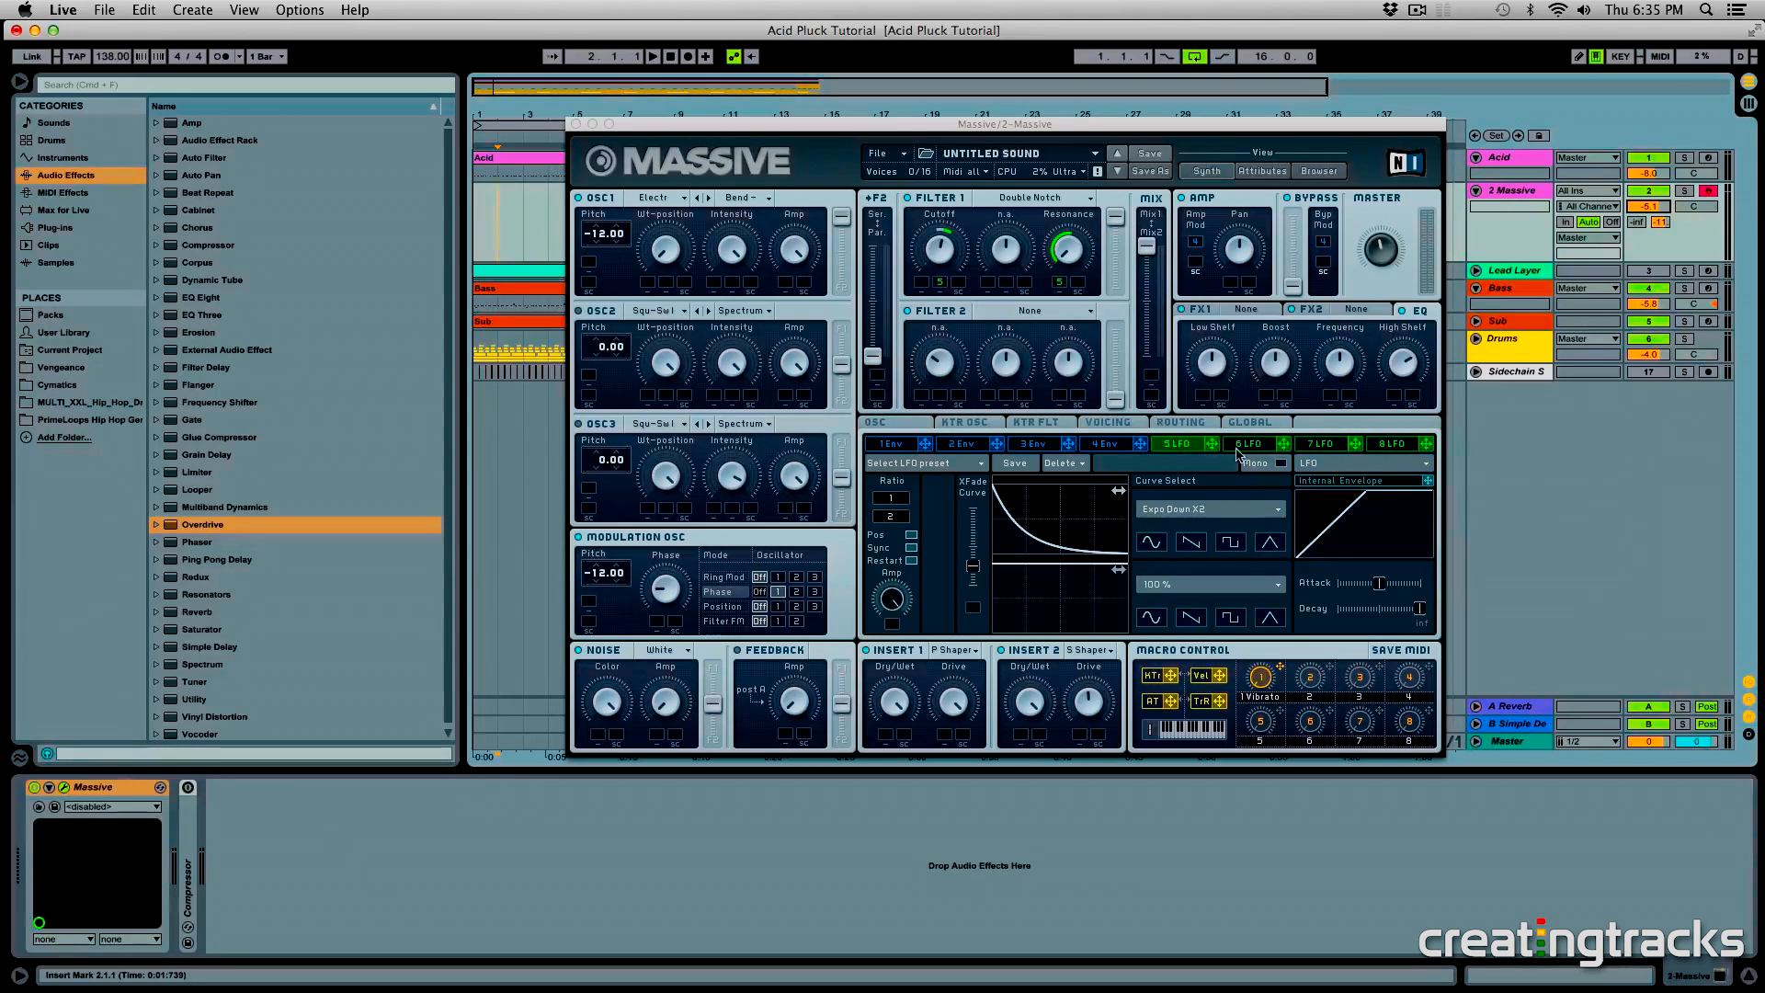
drag(1211, 443, 660, 629)
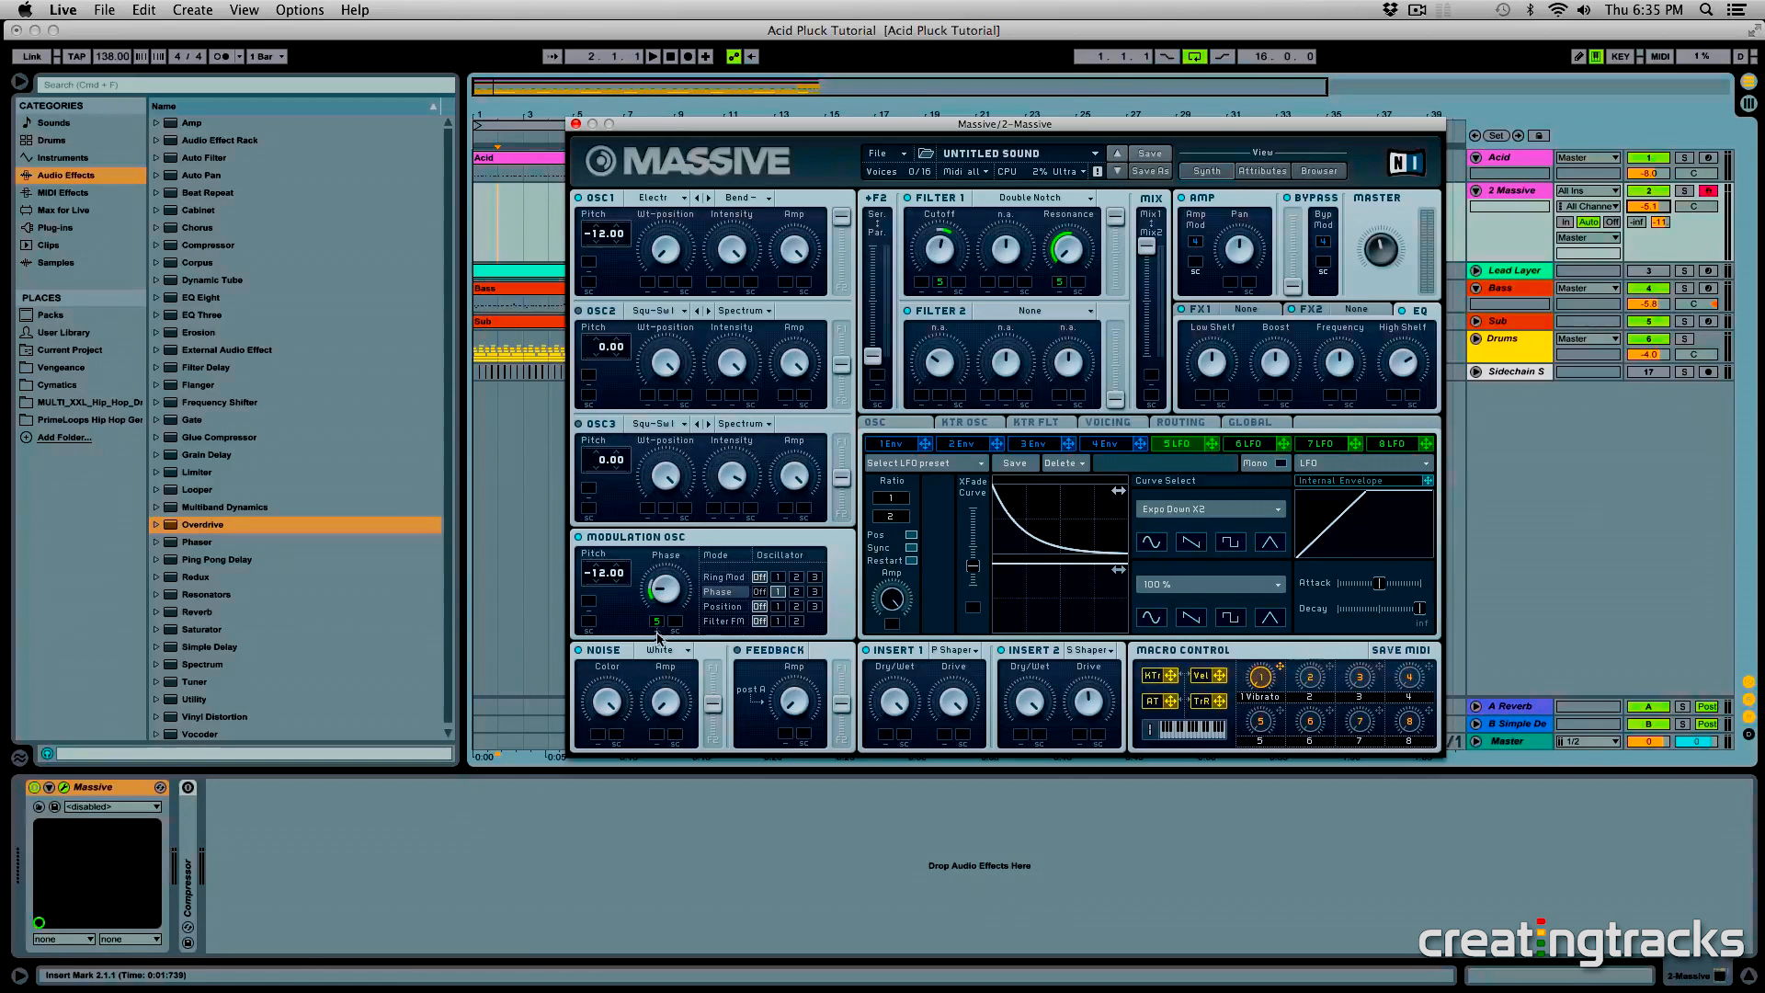
drag(660, 597, 665, 596)
- Assign Macro 2 to the pitch of Osc 1 and the Modulation Osc with a range of 12.00
drag(1335, 673, 589, 262)
drag(1330, 665, 588, 600)
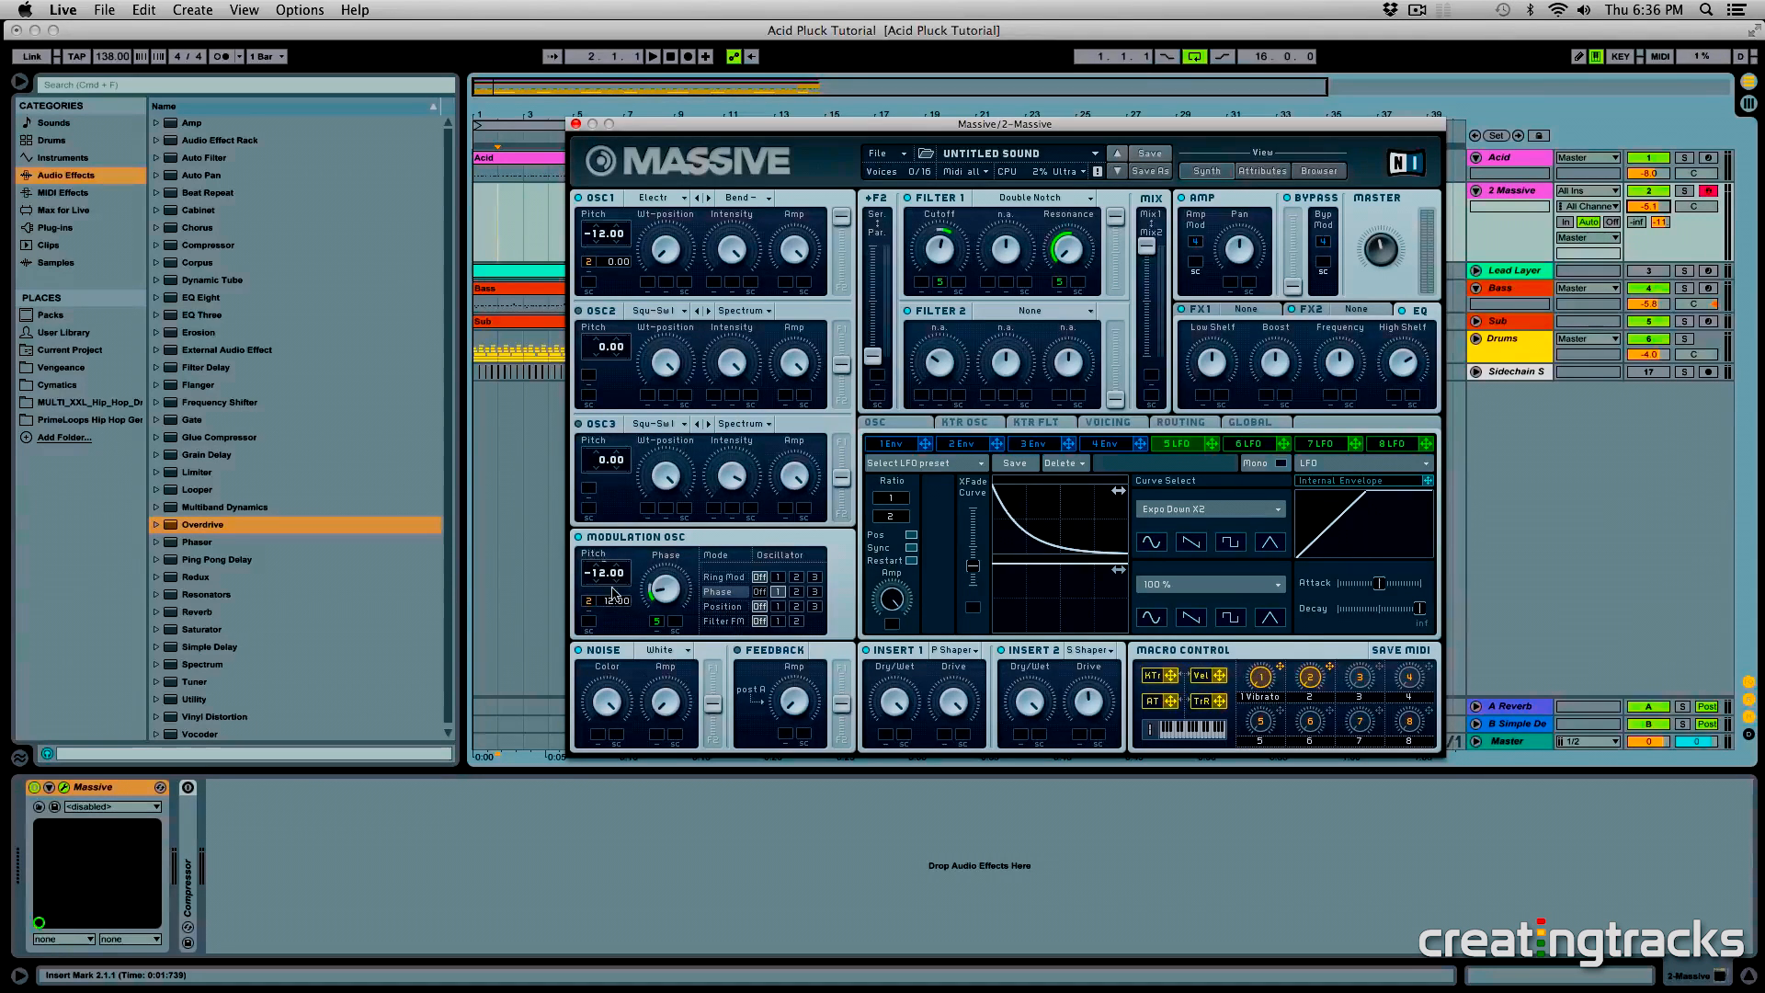
drag(615, 263, 616, 260)
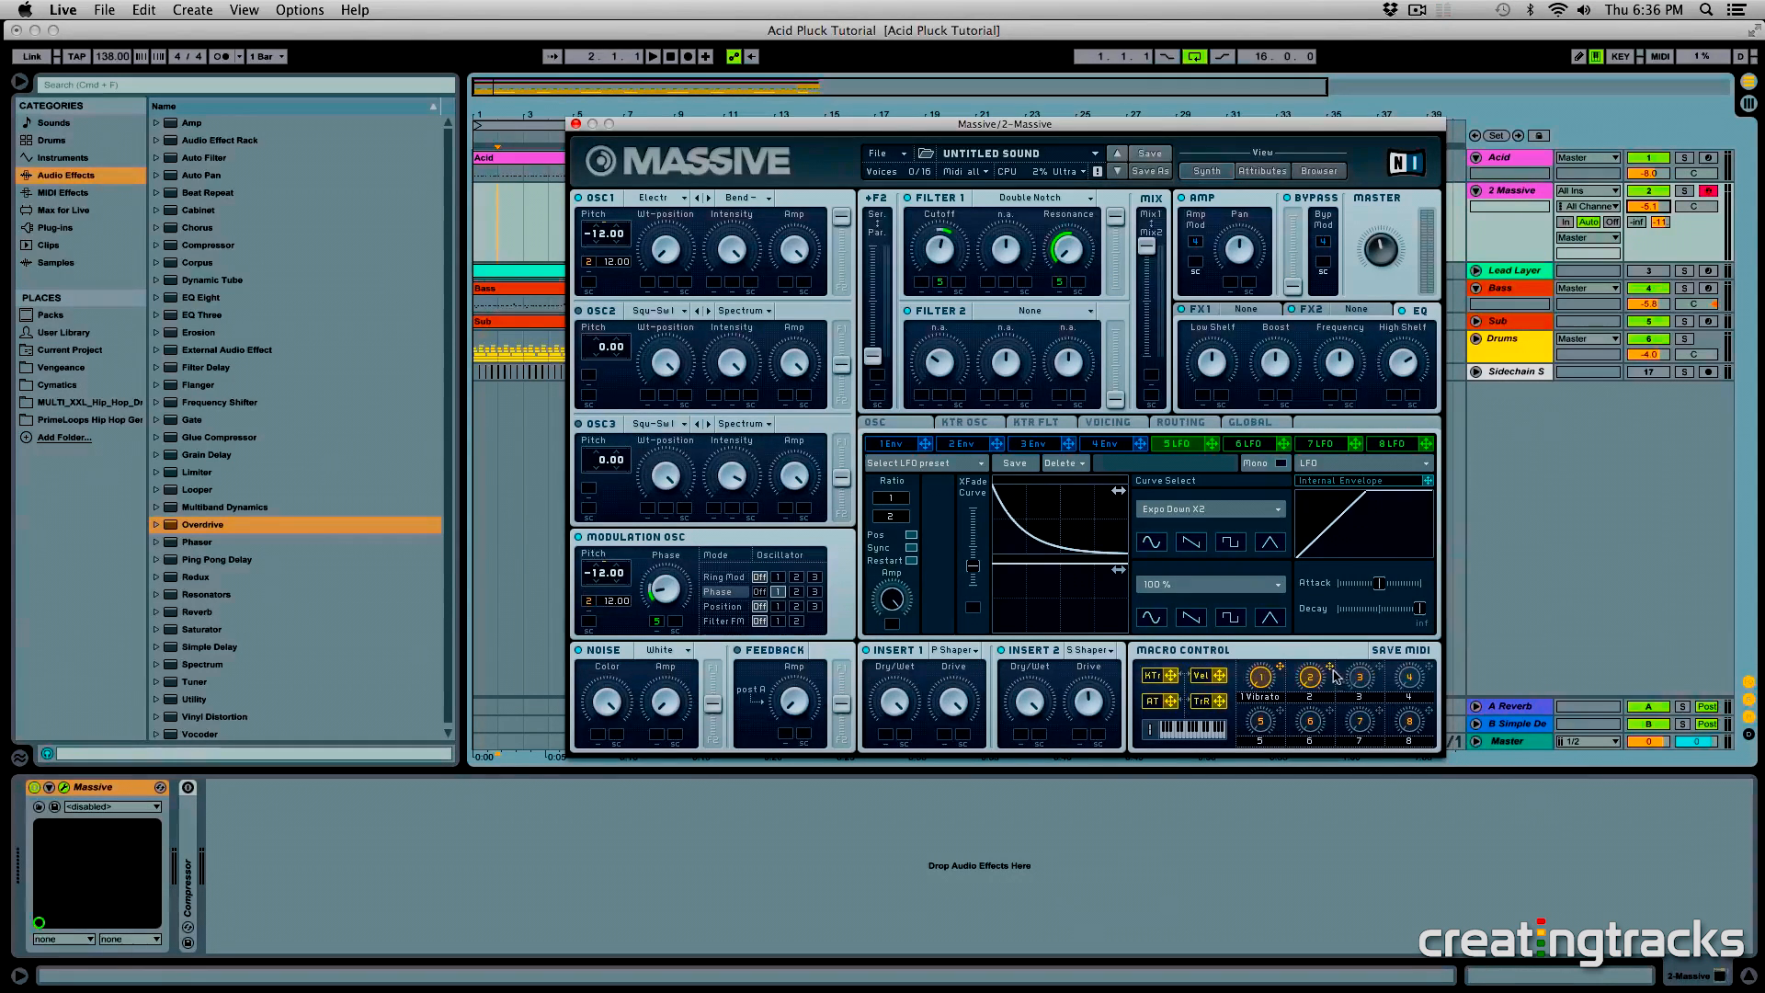
- Load Reverb in FX1 and assign Macro 3 to its Dry/Wet amount
click(1257, 310)
click(1253, 323)
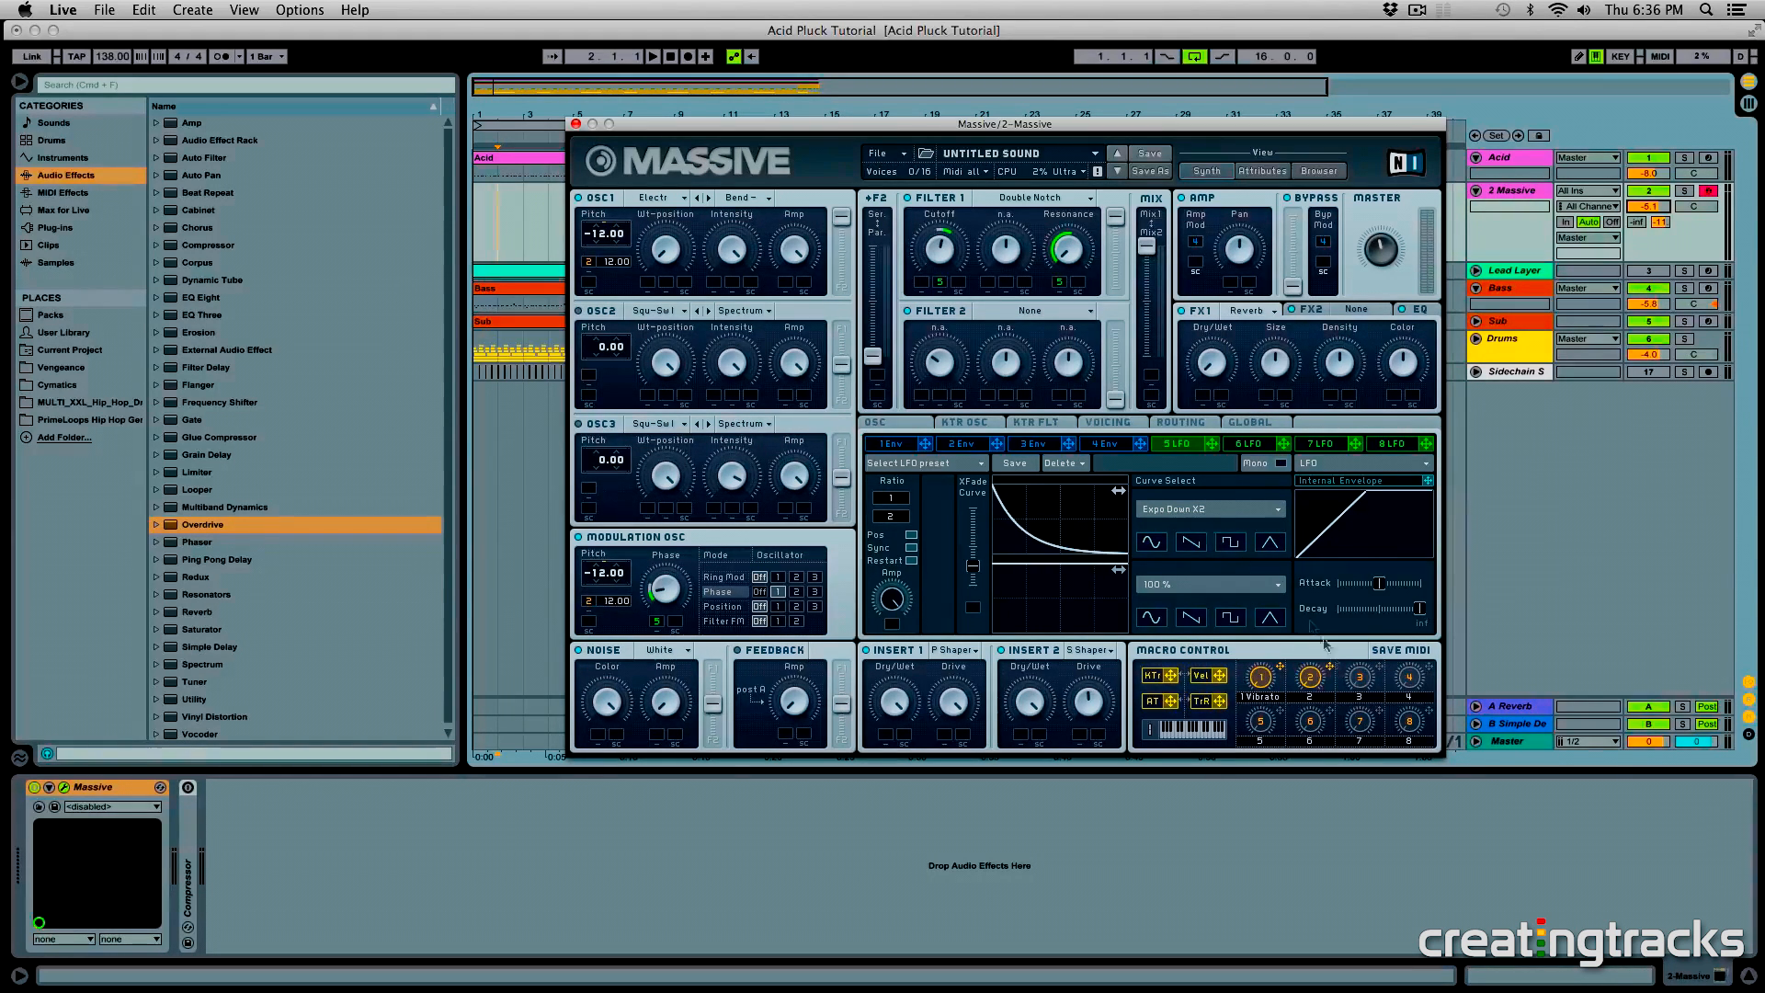
drag(1364, 676, 1196, 313)
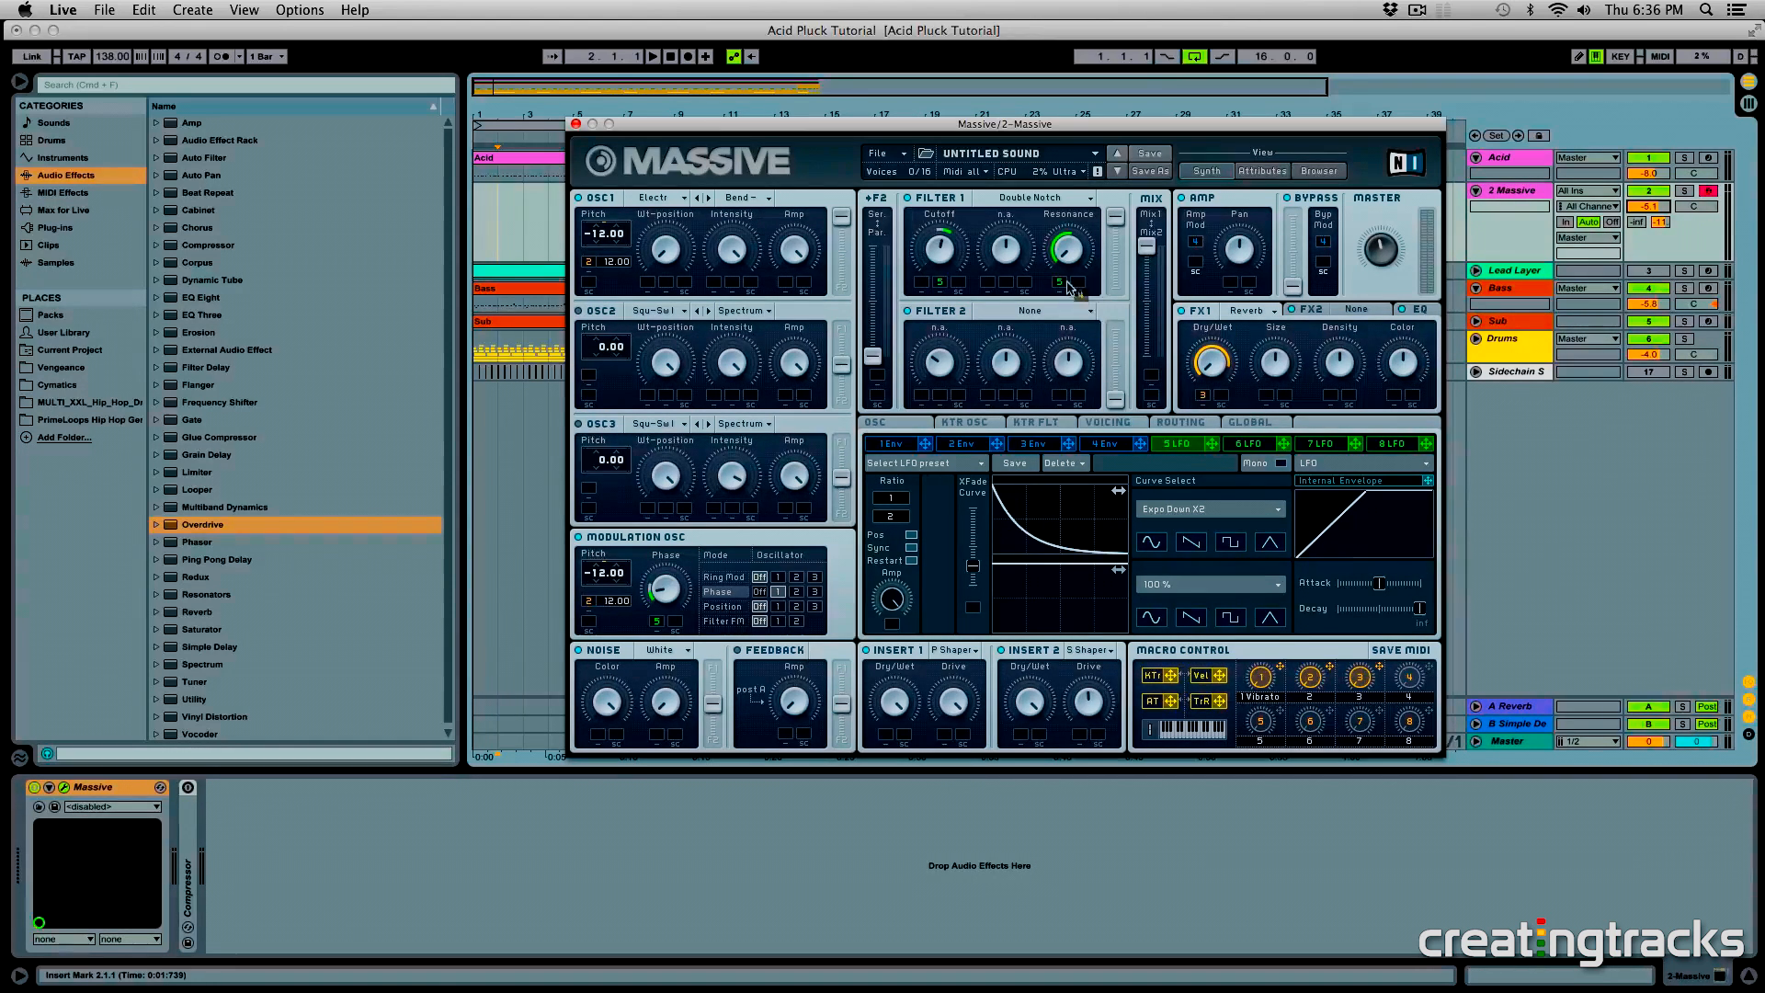
- Assign Macro 4 to Filter 1's Resonance and Cutoff, and label macros 2 to 4 Pitch, Reverb and Filter
drag(1080, 287, 1088, 240)
drag(953, 275, 922, 282)
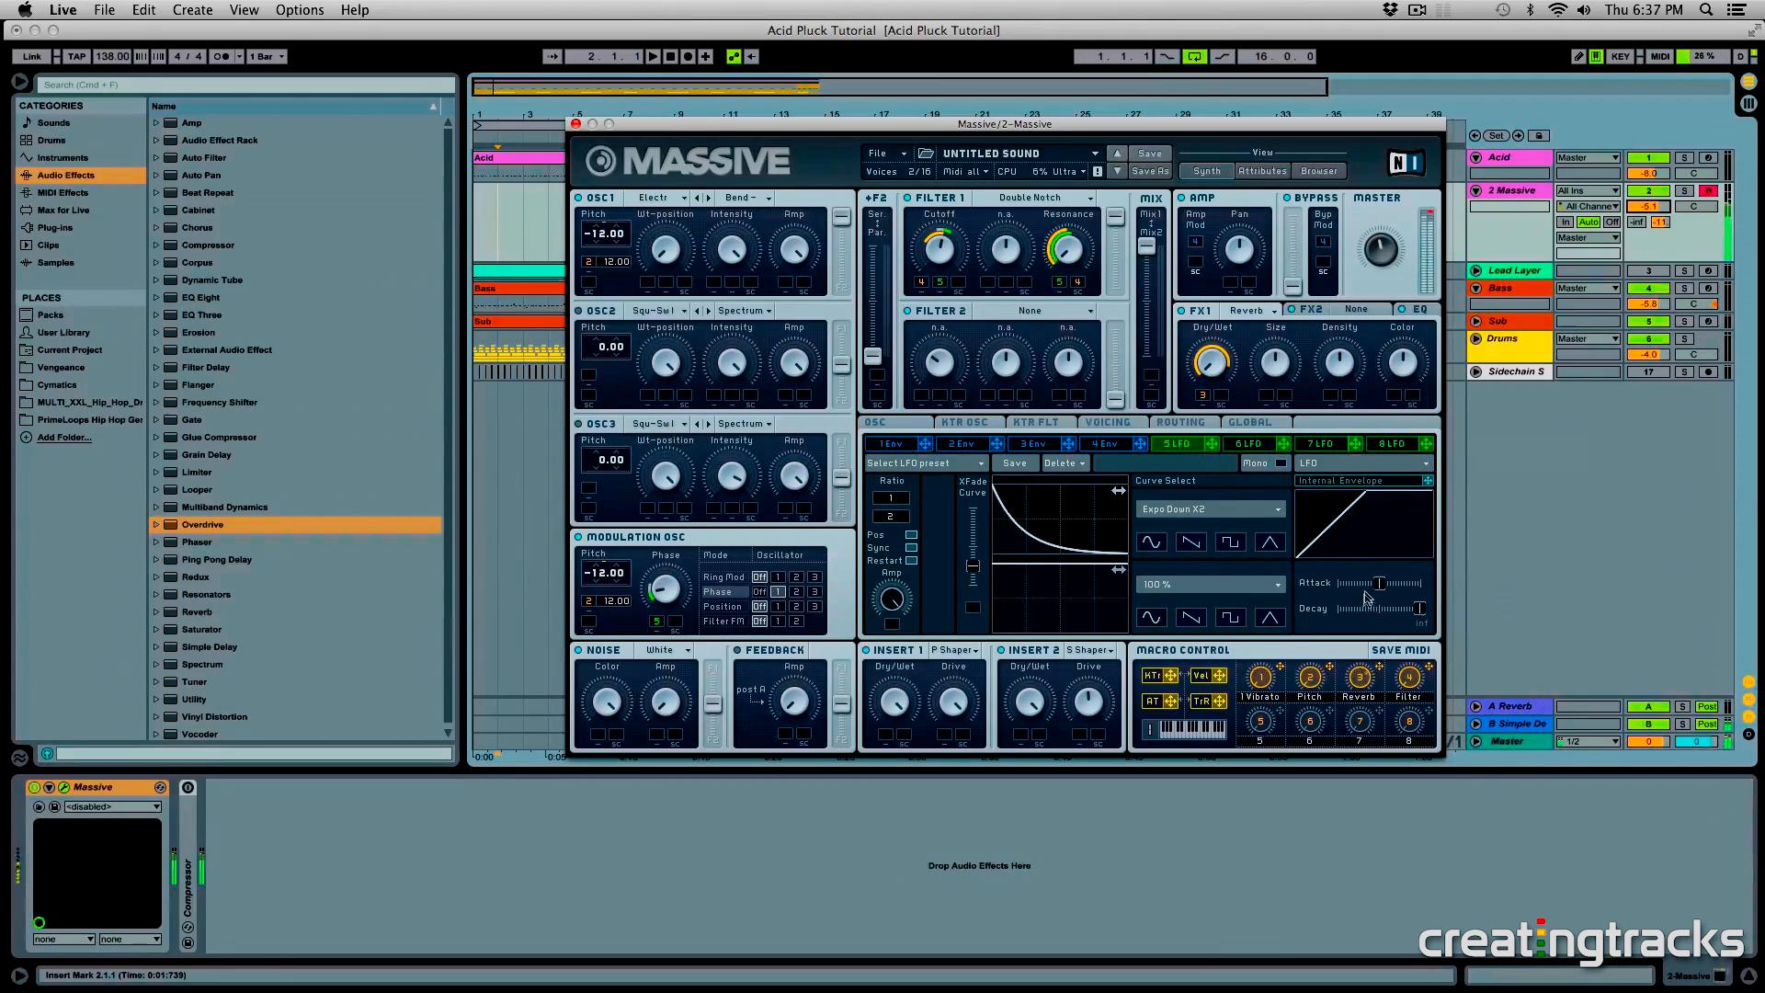
click(1419, 310)
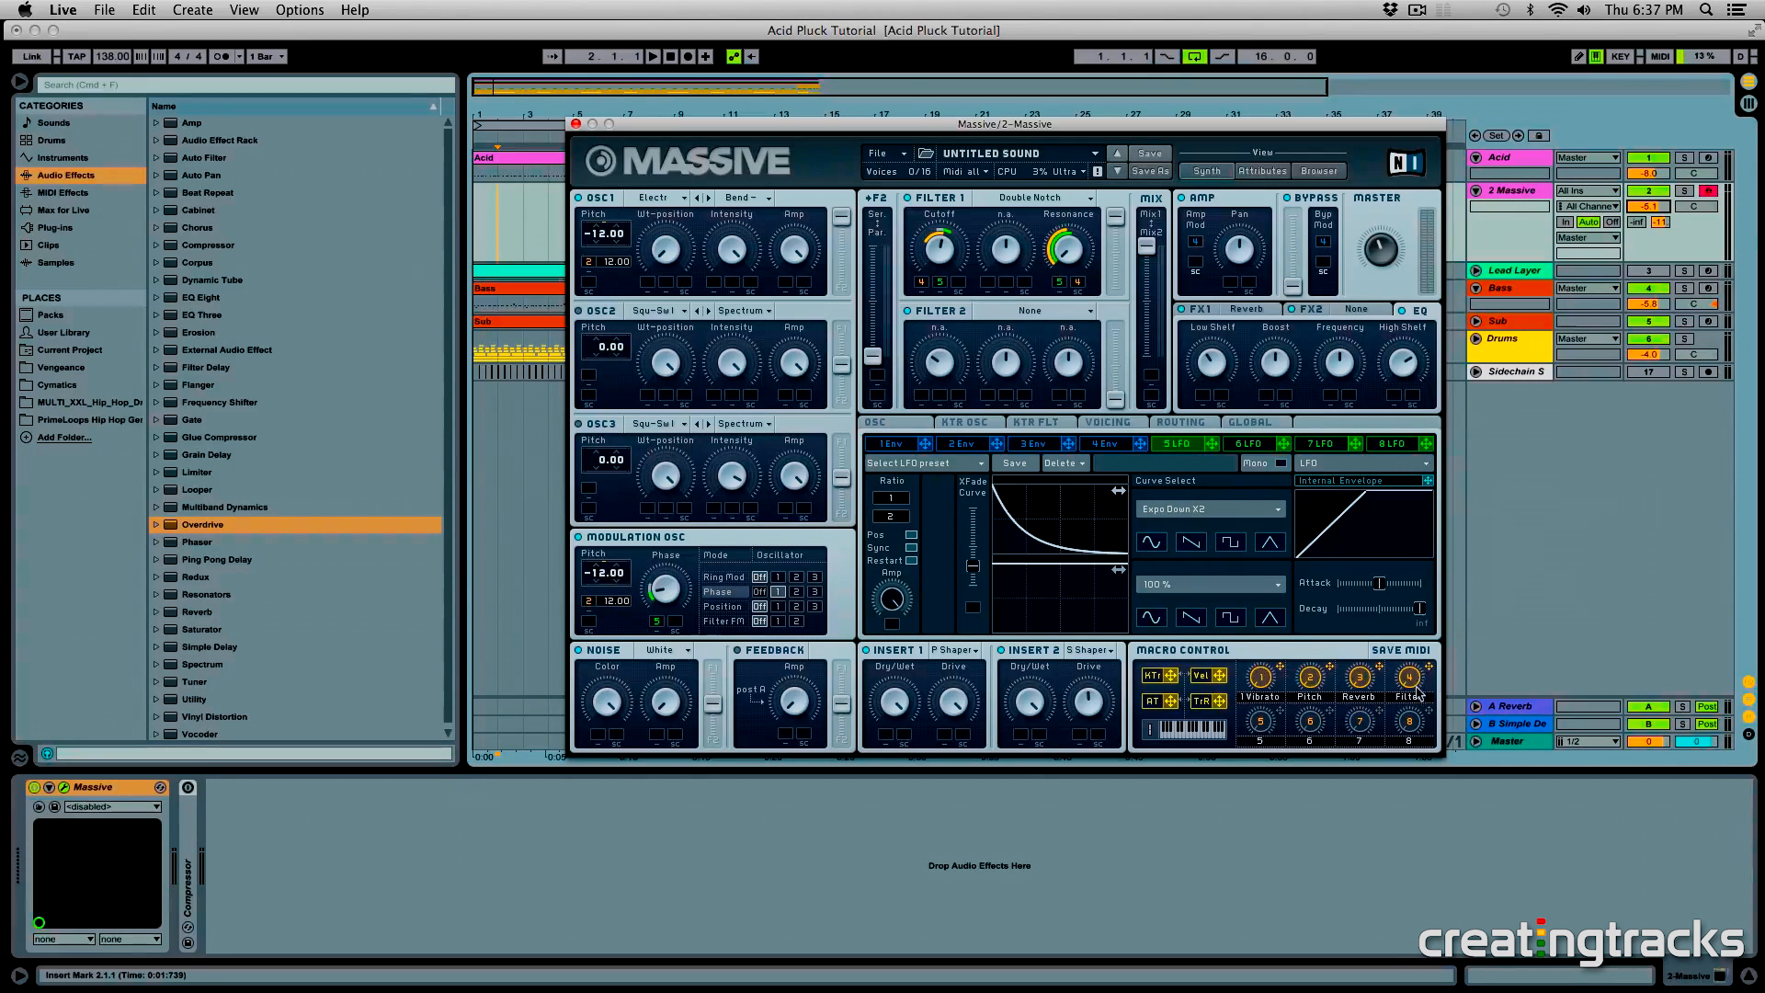
- Add an Overdrive after Massive at 1.11 kHz, bandwidth 1.30, Drive and Tone 100 %, Dynamics 23 %, Dry/Wet 15 %, and compare it bypassed
mouse_move(170, 529)
mouse_down()
mouse_move(202, 667)
mouse_move(181, 798)
mouse_up()
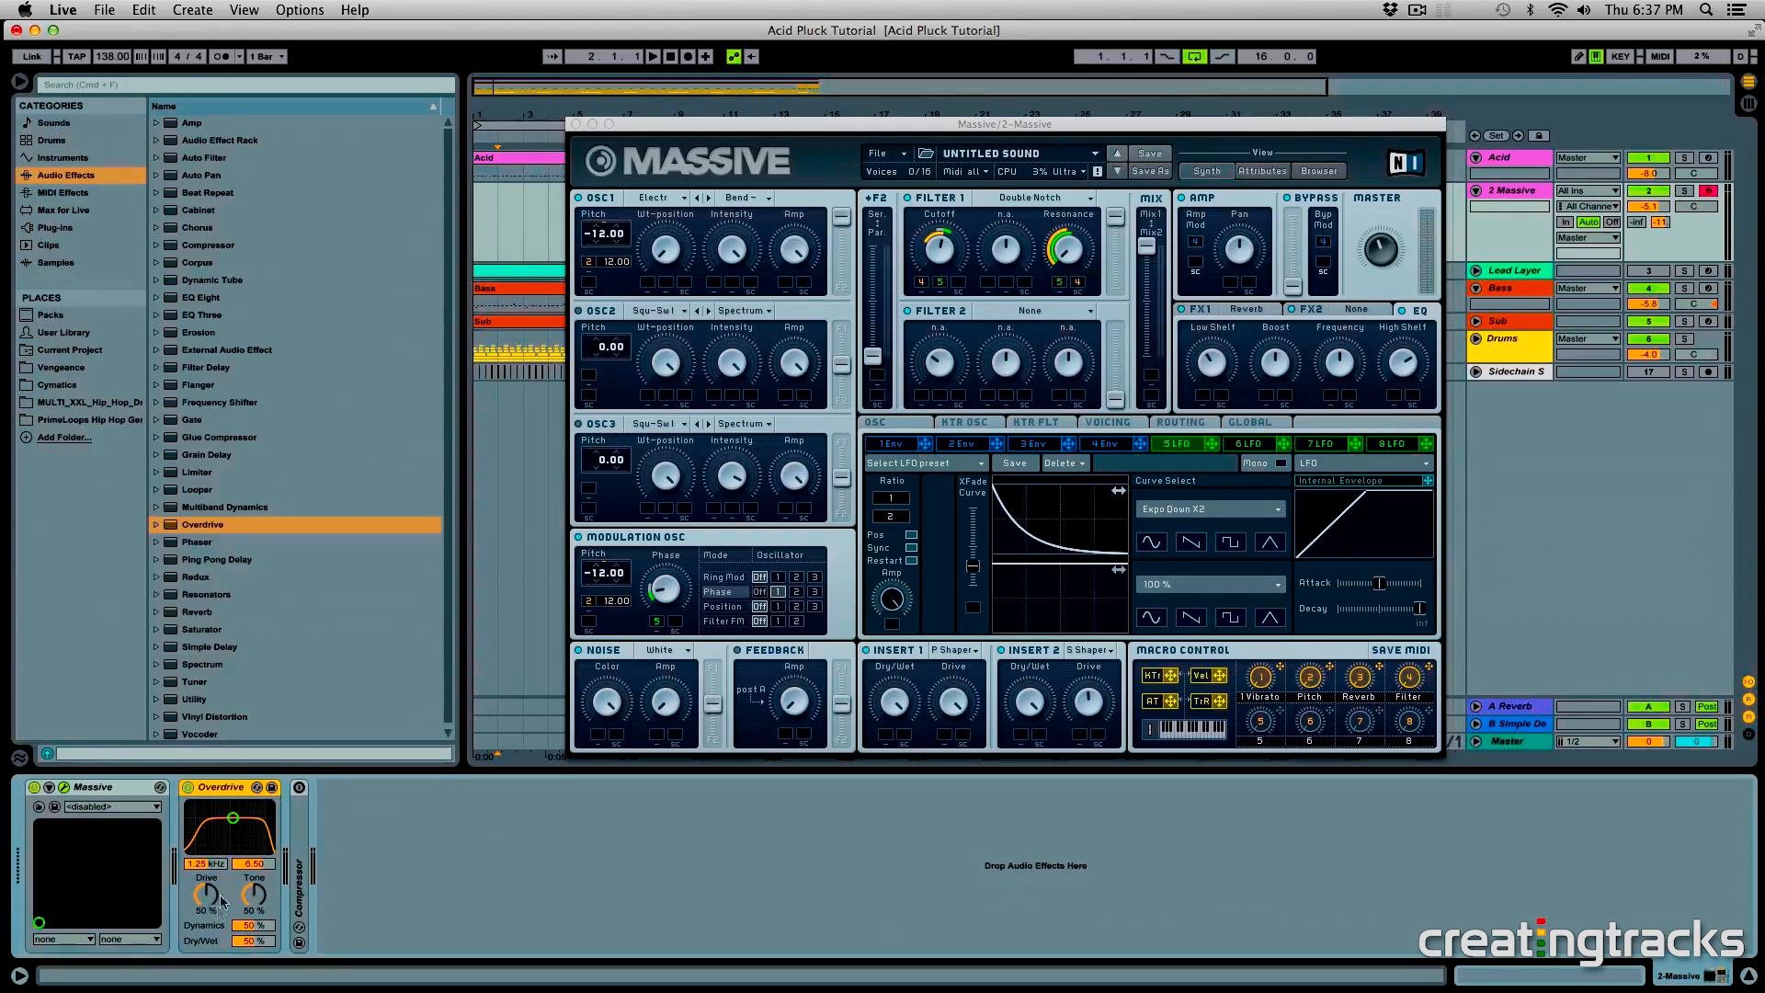
drag(233, 823, 230, 843)
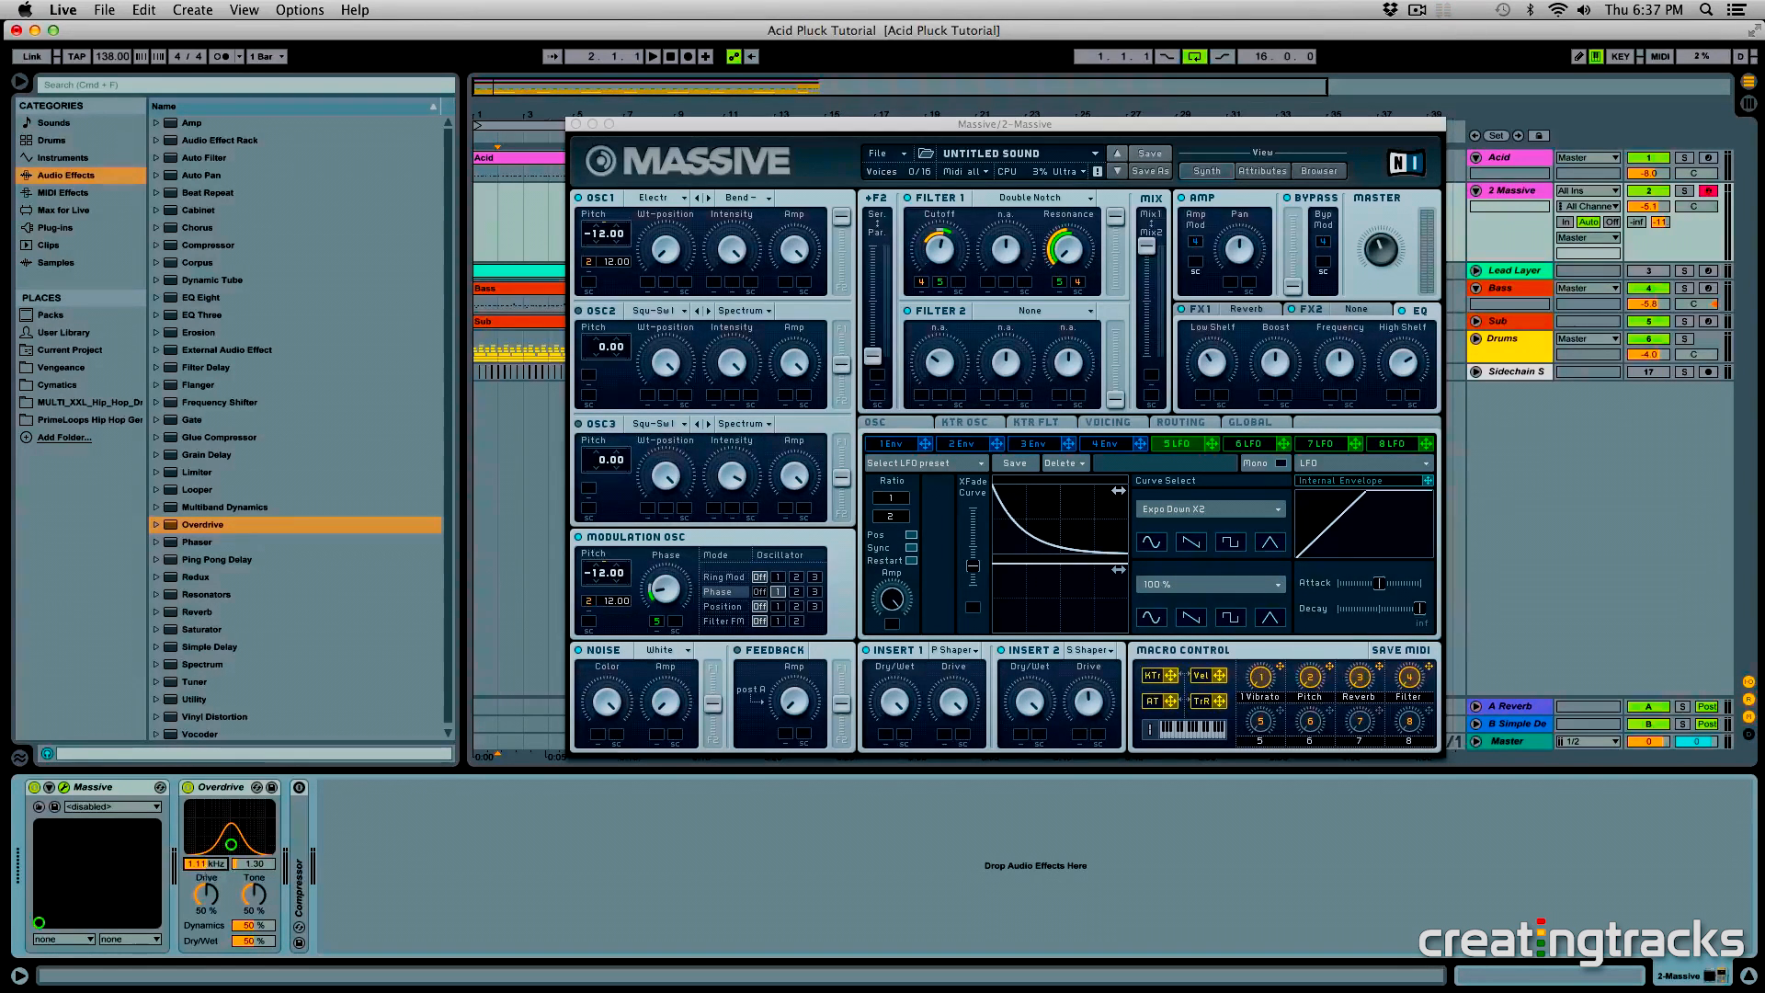
drag(205, 896, 256, 878)
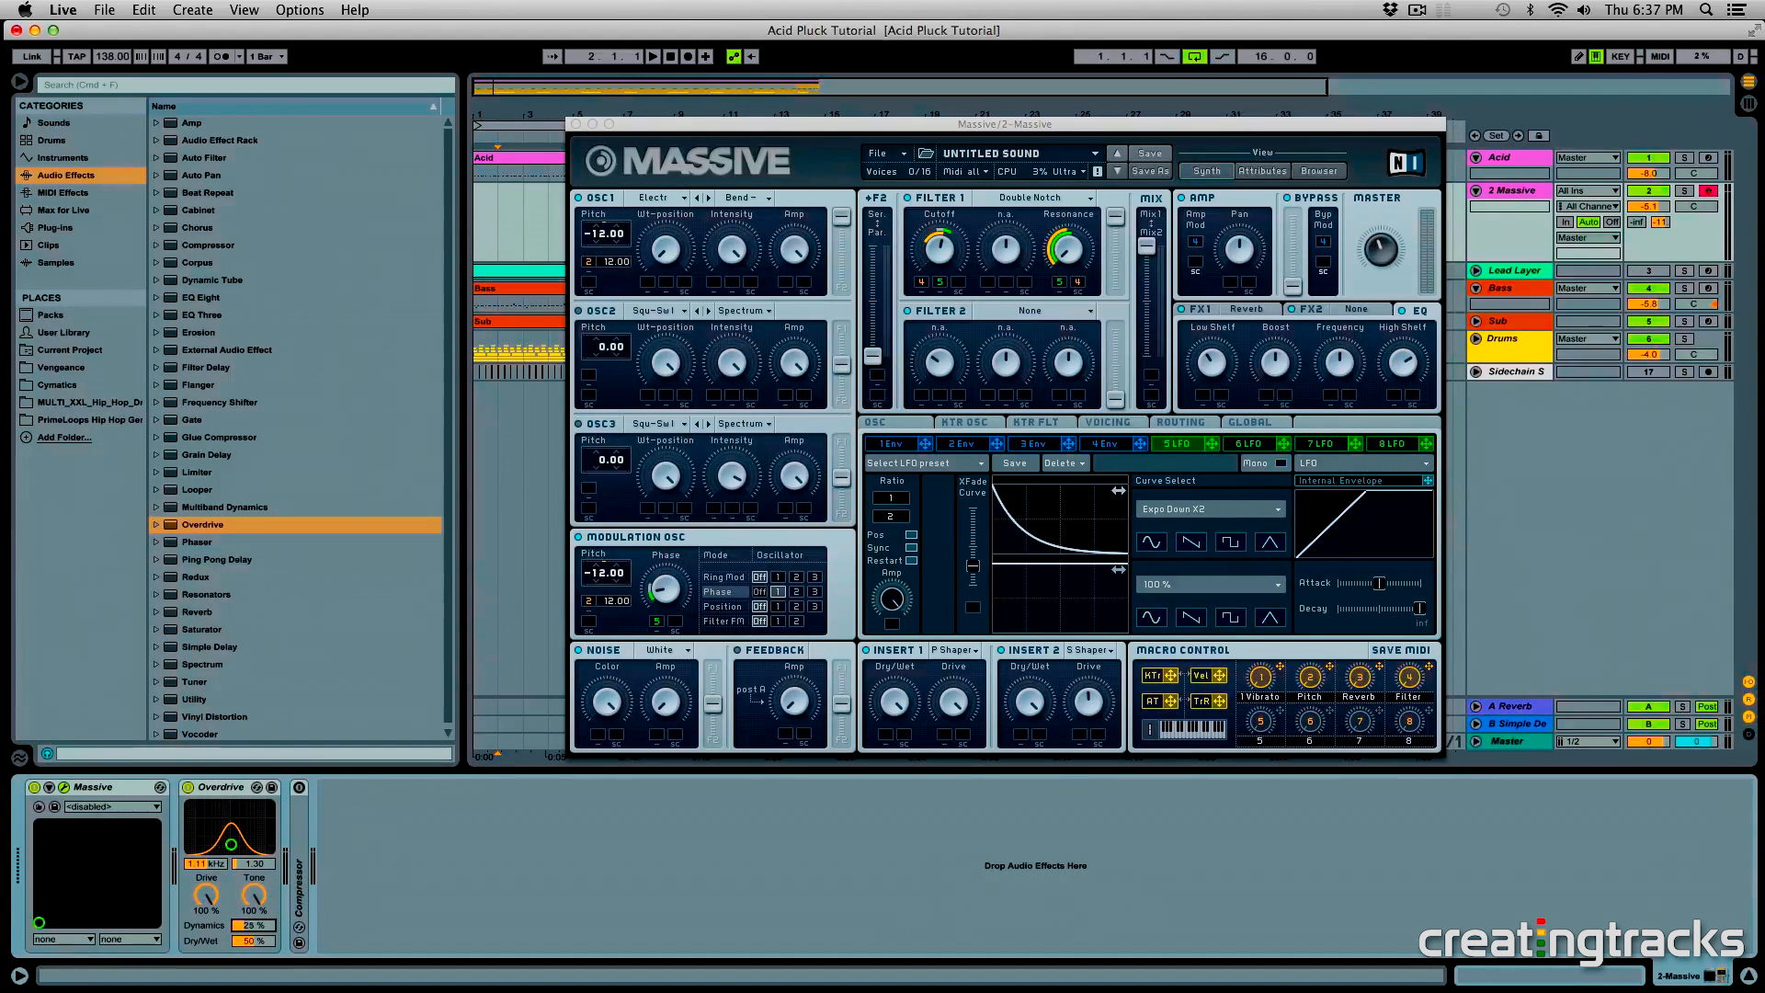
drag(255, 940, 255, 942)
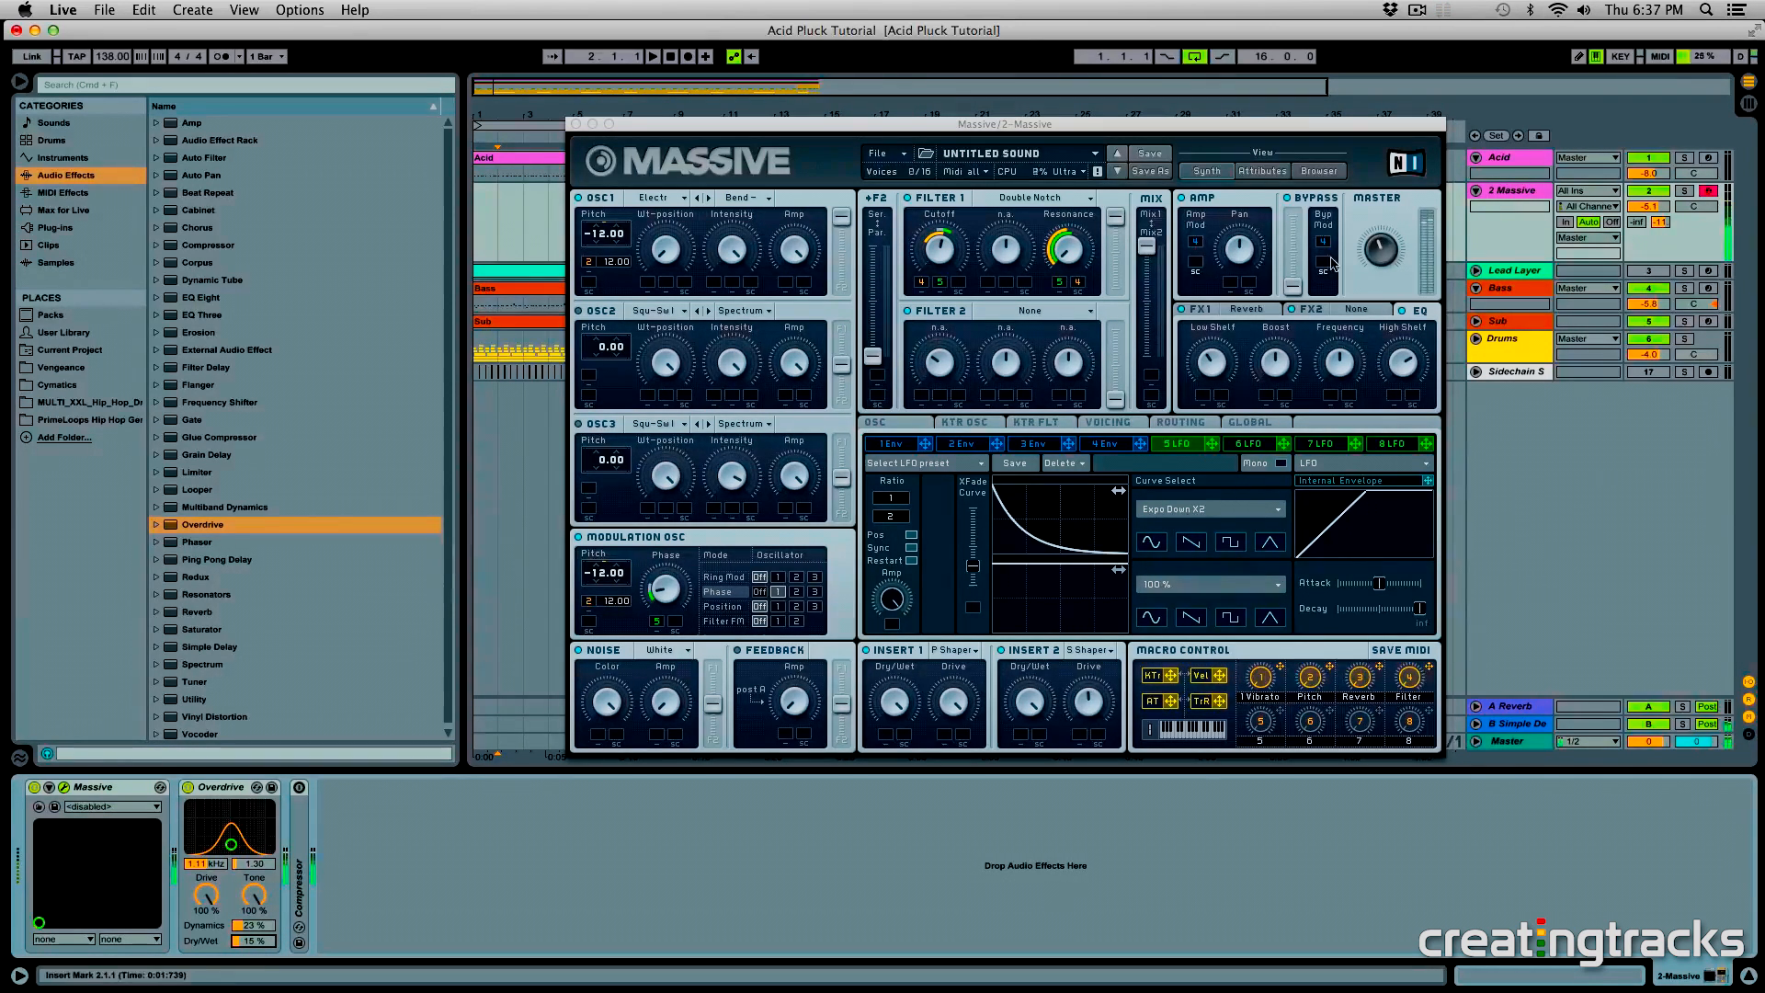
click(188, 788)
click(188, 788)
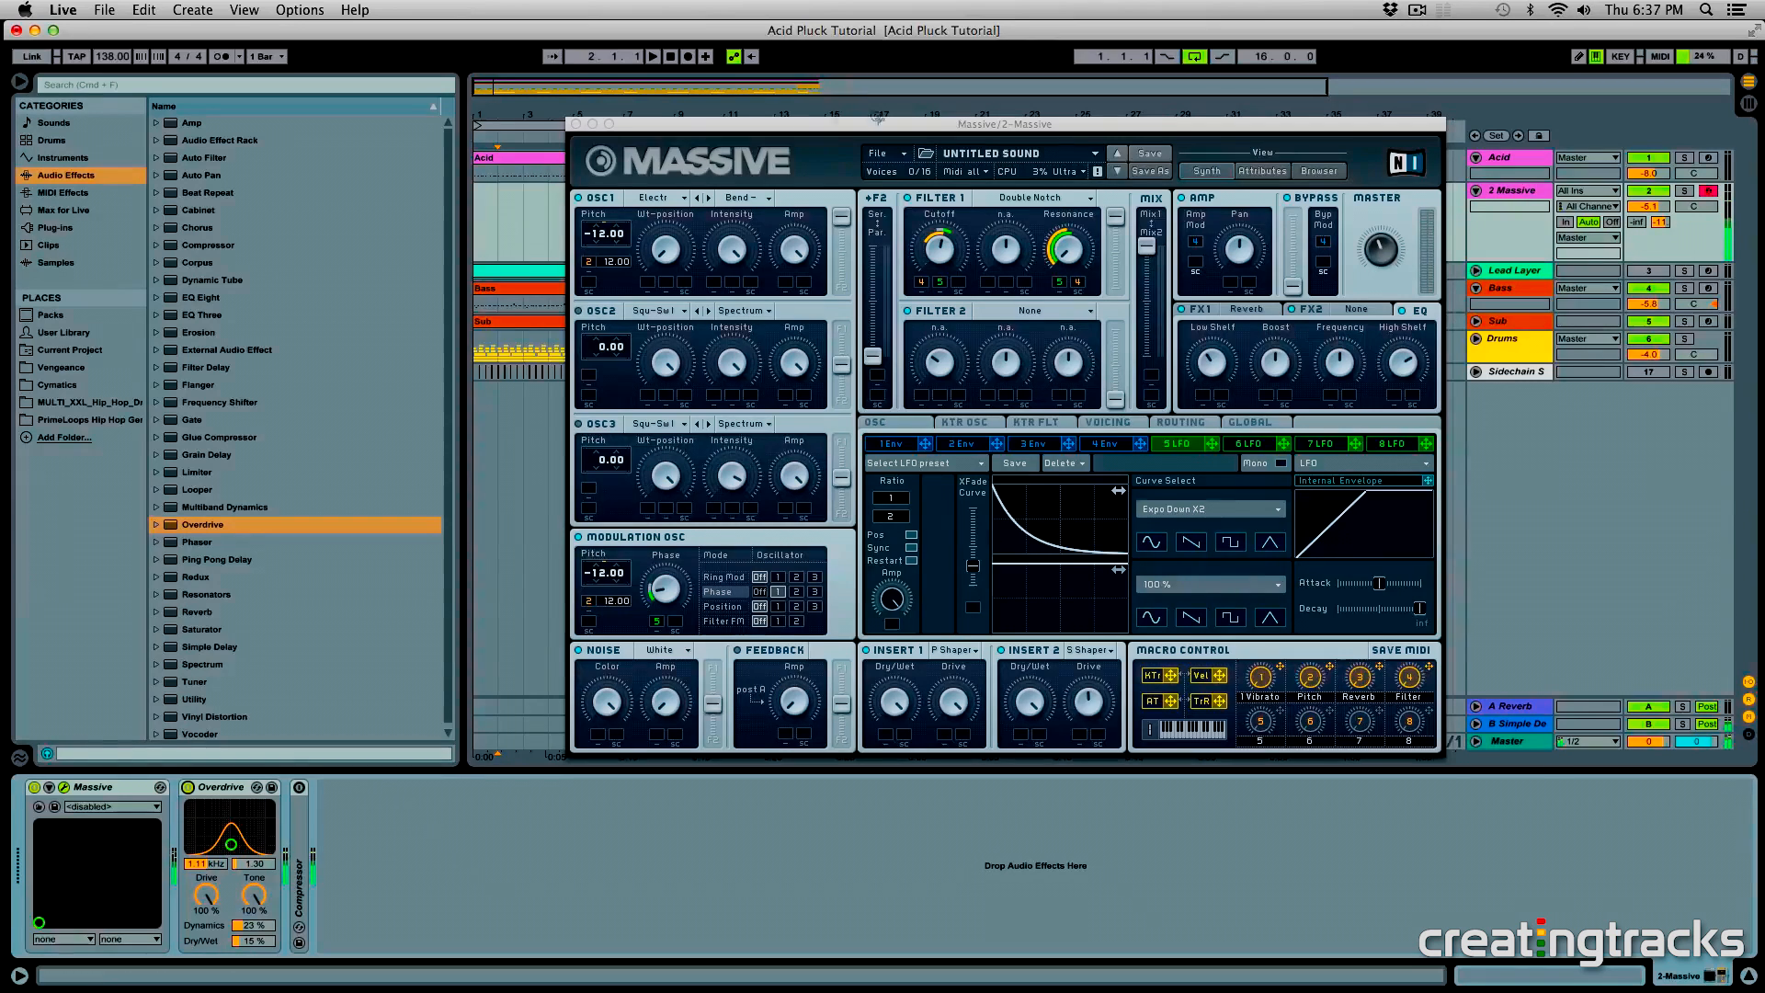
- Move the Acid clip onto the 2 Massive track and audition it soloed while adjusting the Filter macro
drag(503, 159, 506, 226)
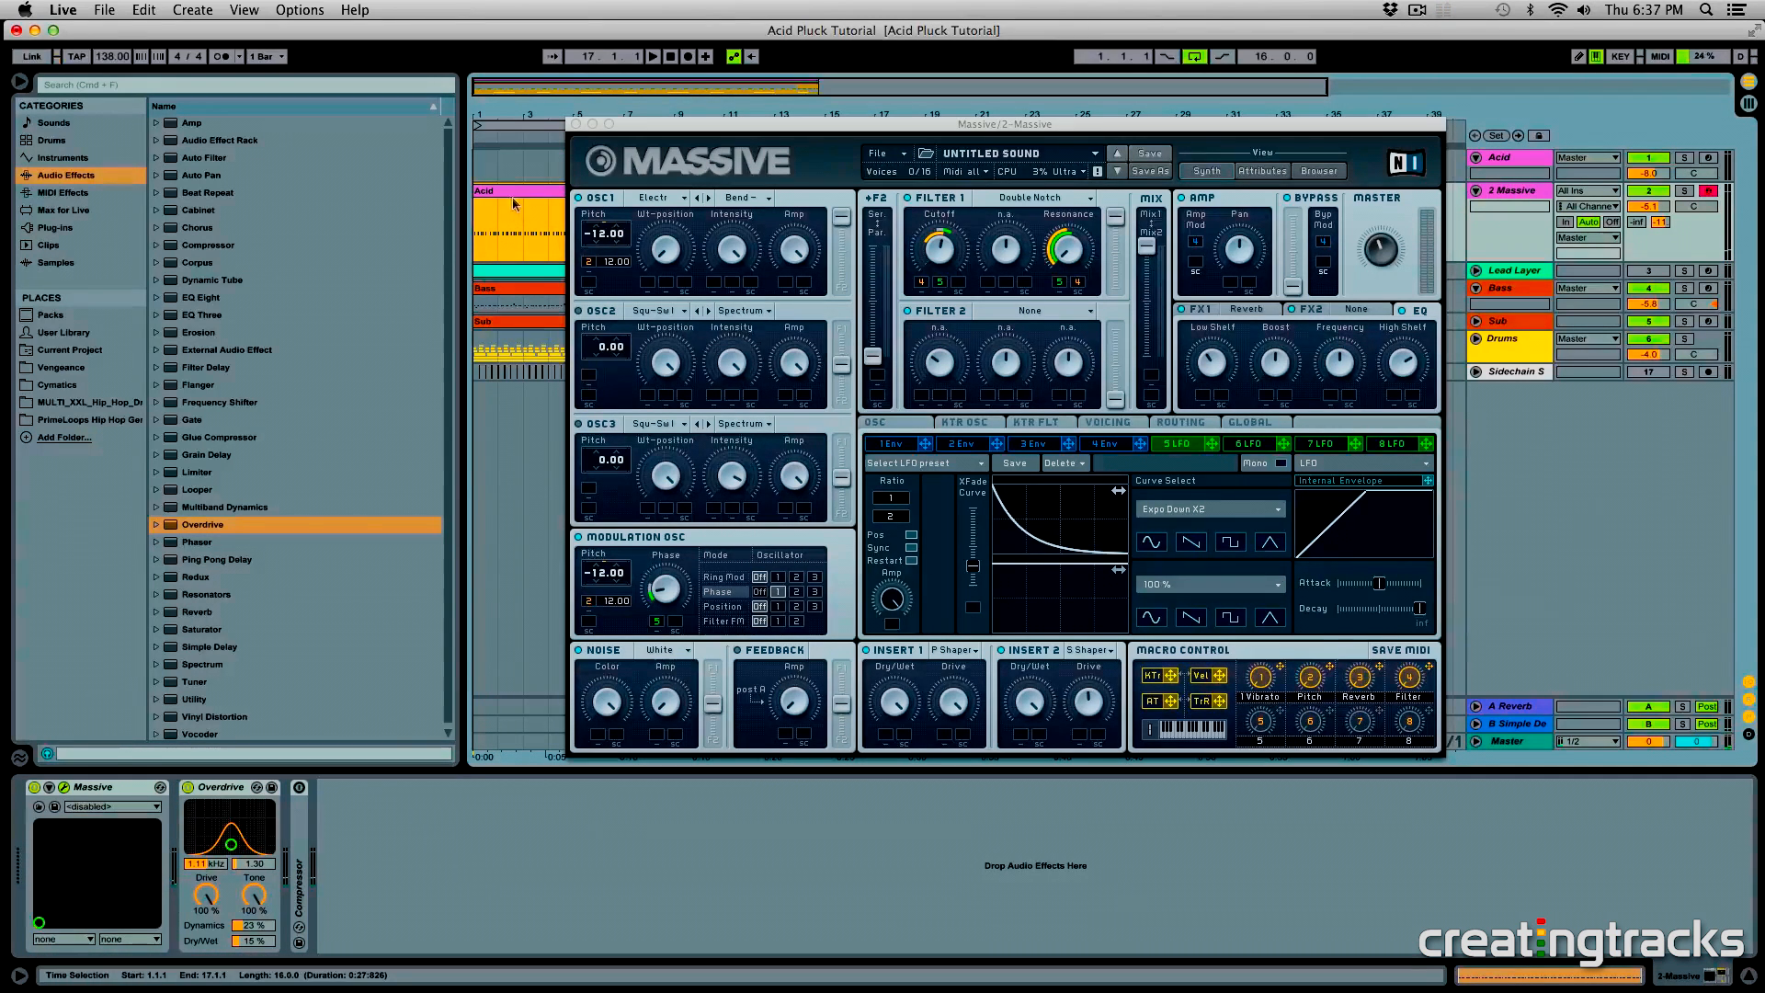
click(1682, 191)
key(space)
click(1414, 680)
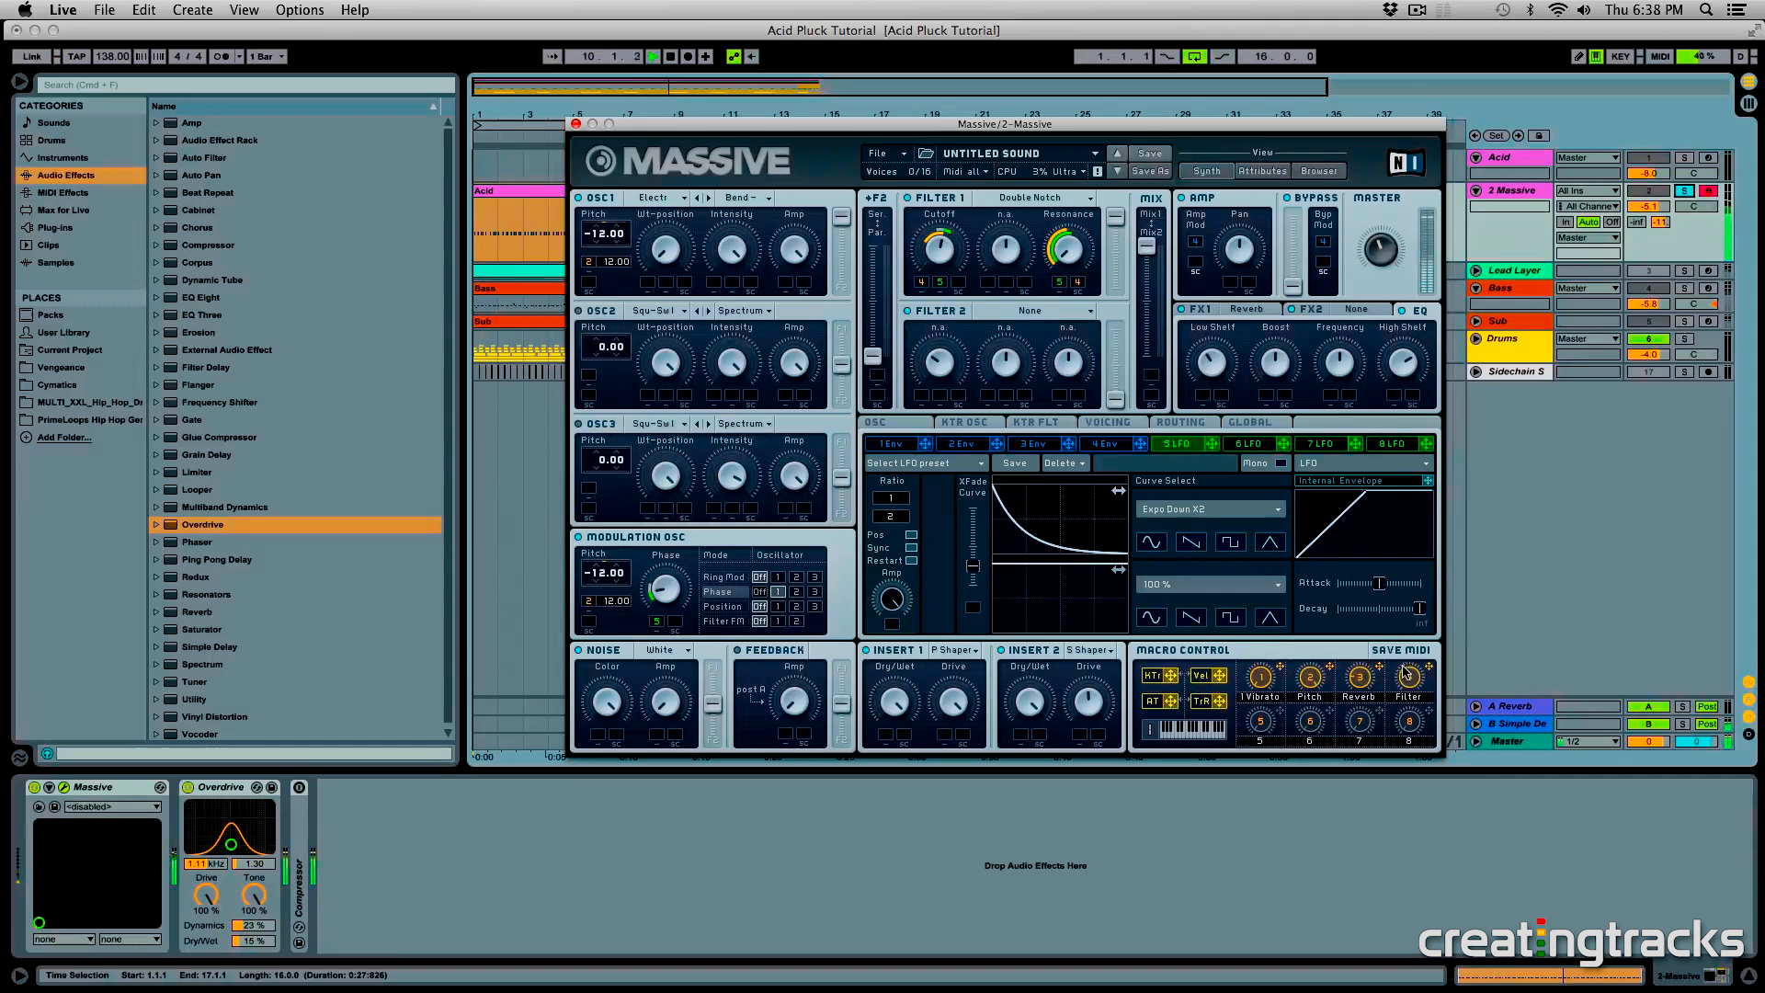
key(space)
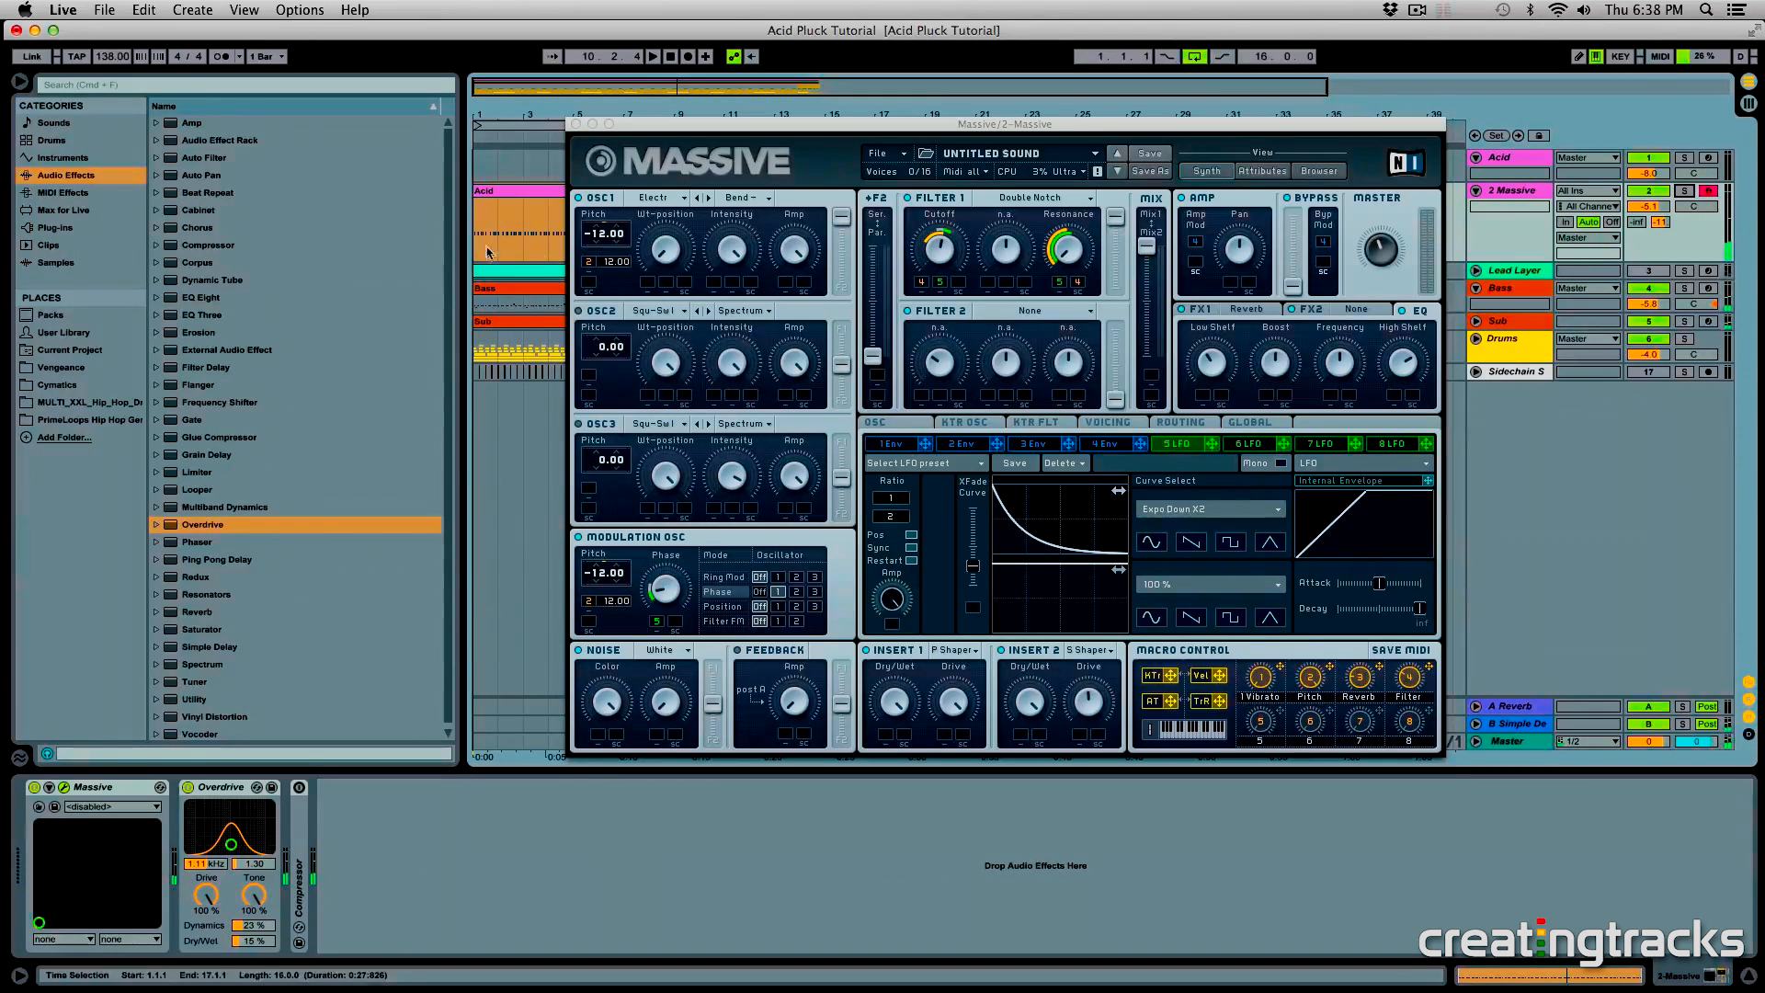
- Play the clip with the other tracks, raise the 2 Massive volume to -4.9, and adjust the Filter macro
click(481, 190)
click(1321, 682)
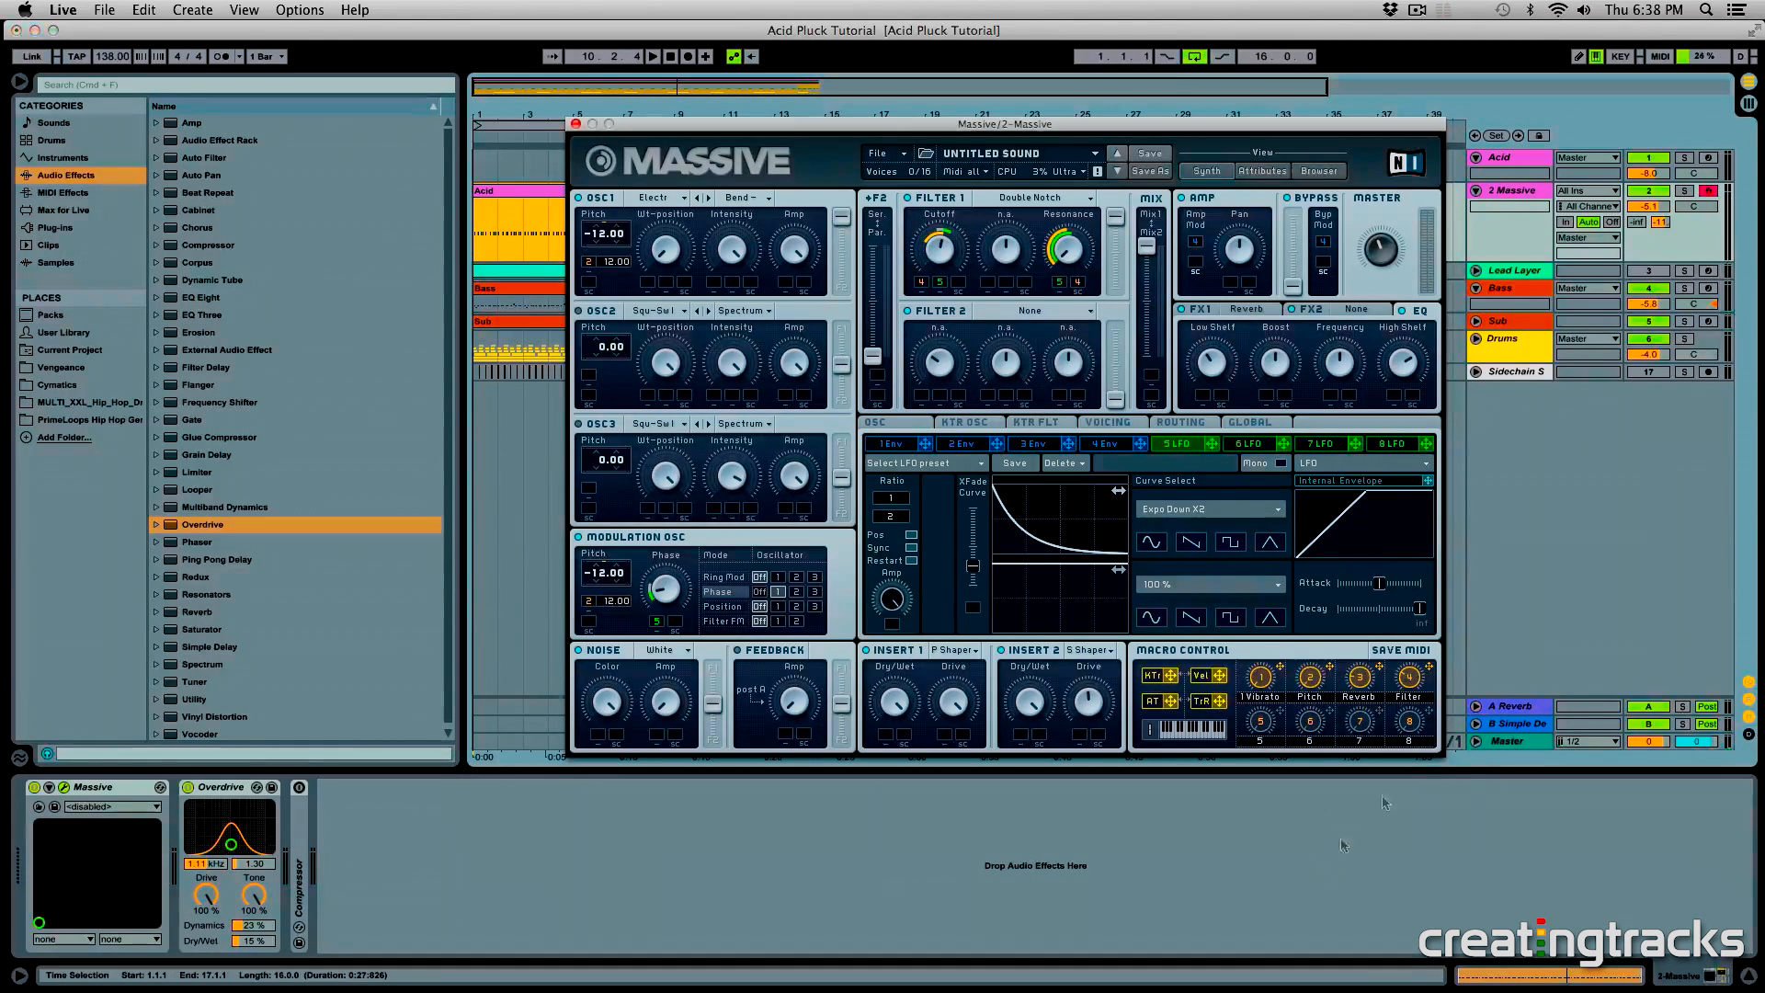
key(space)
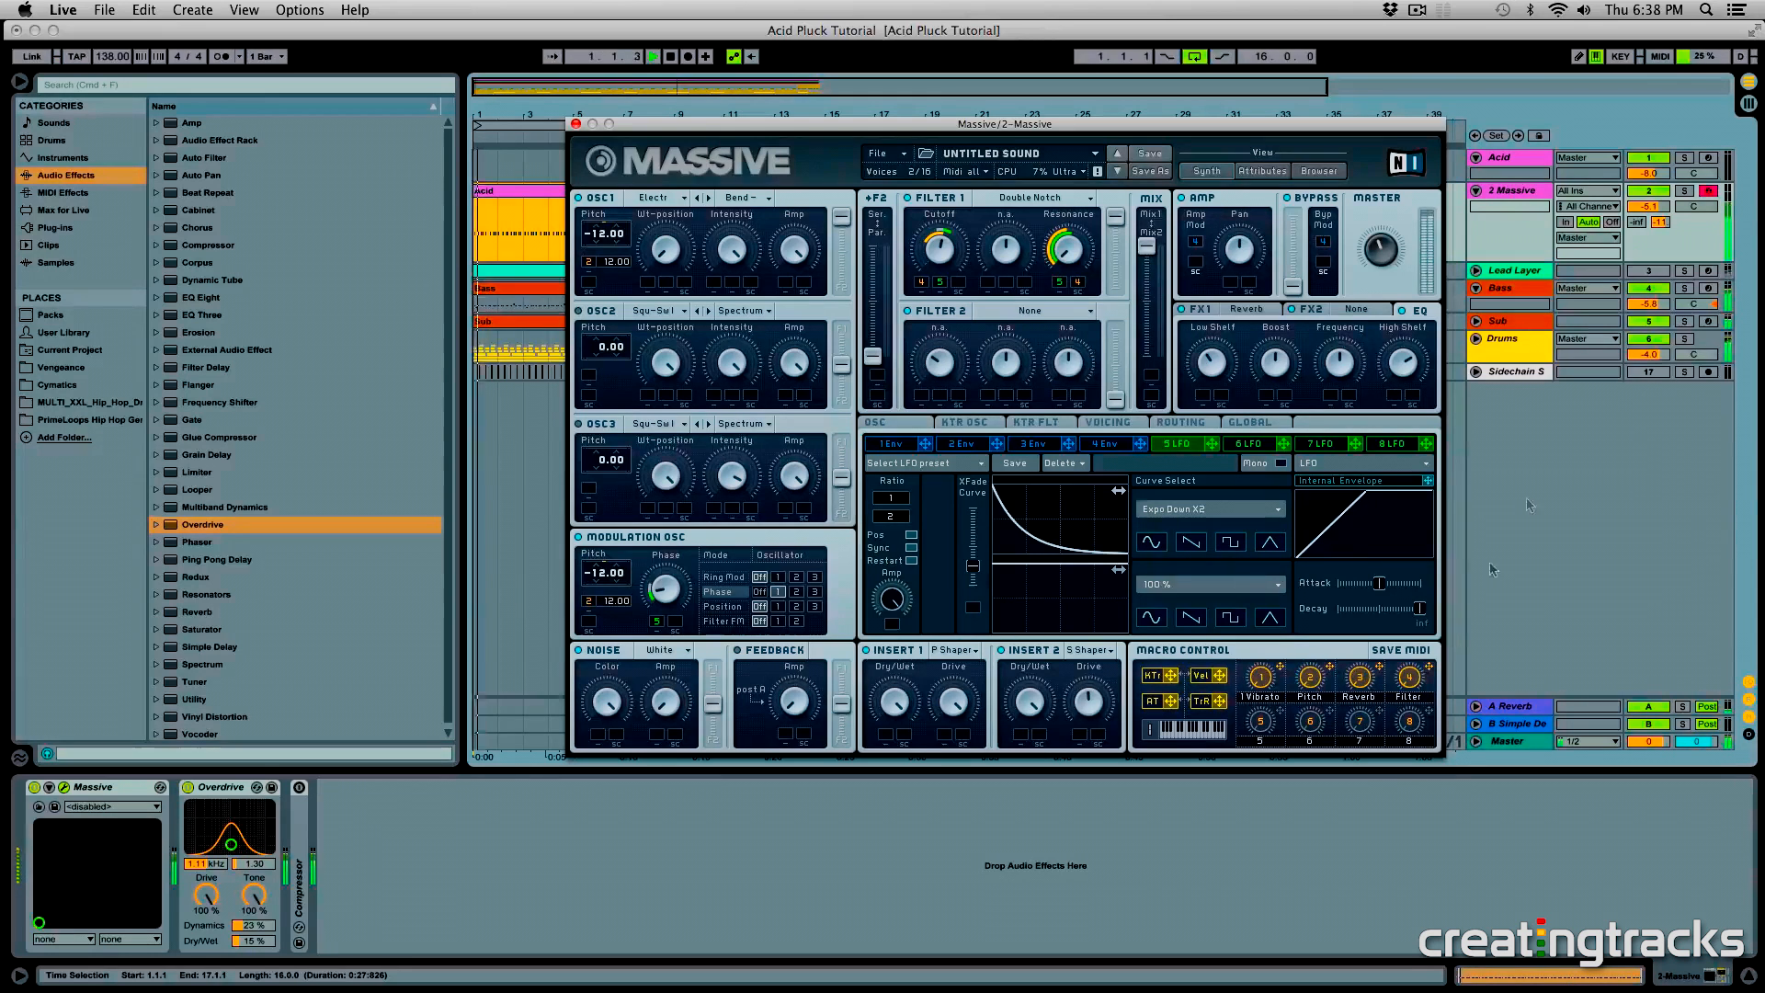
drag(1648, 207, 1649, 203)
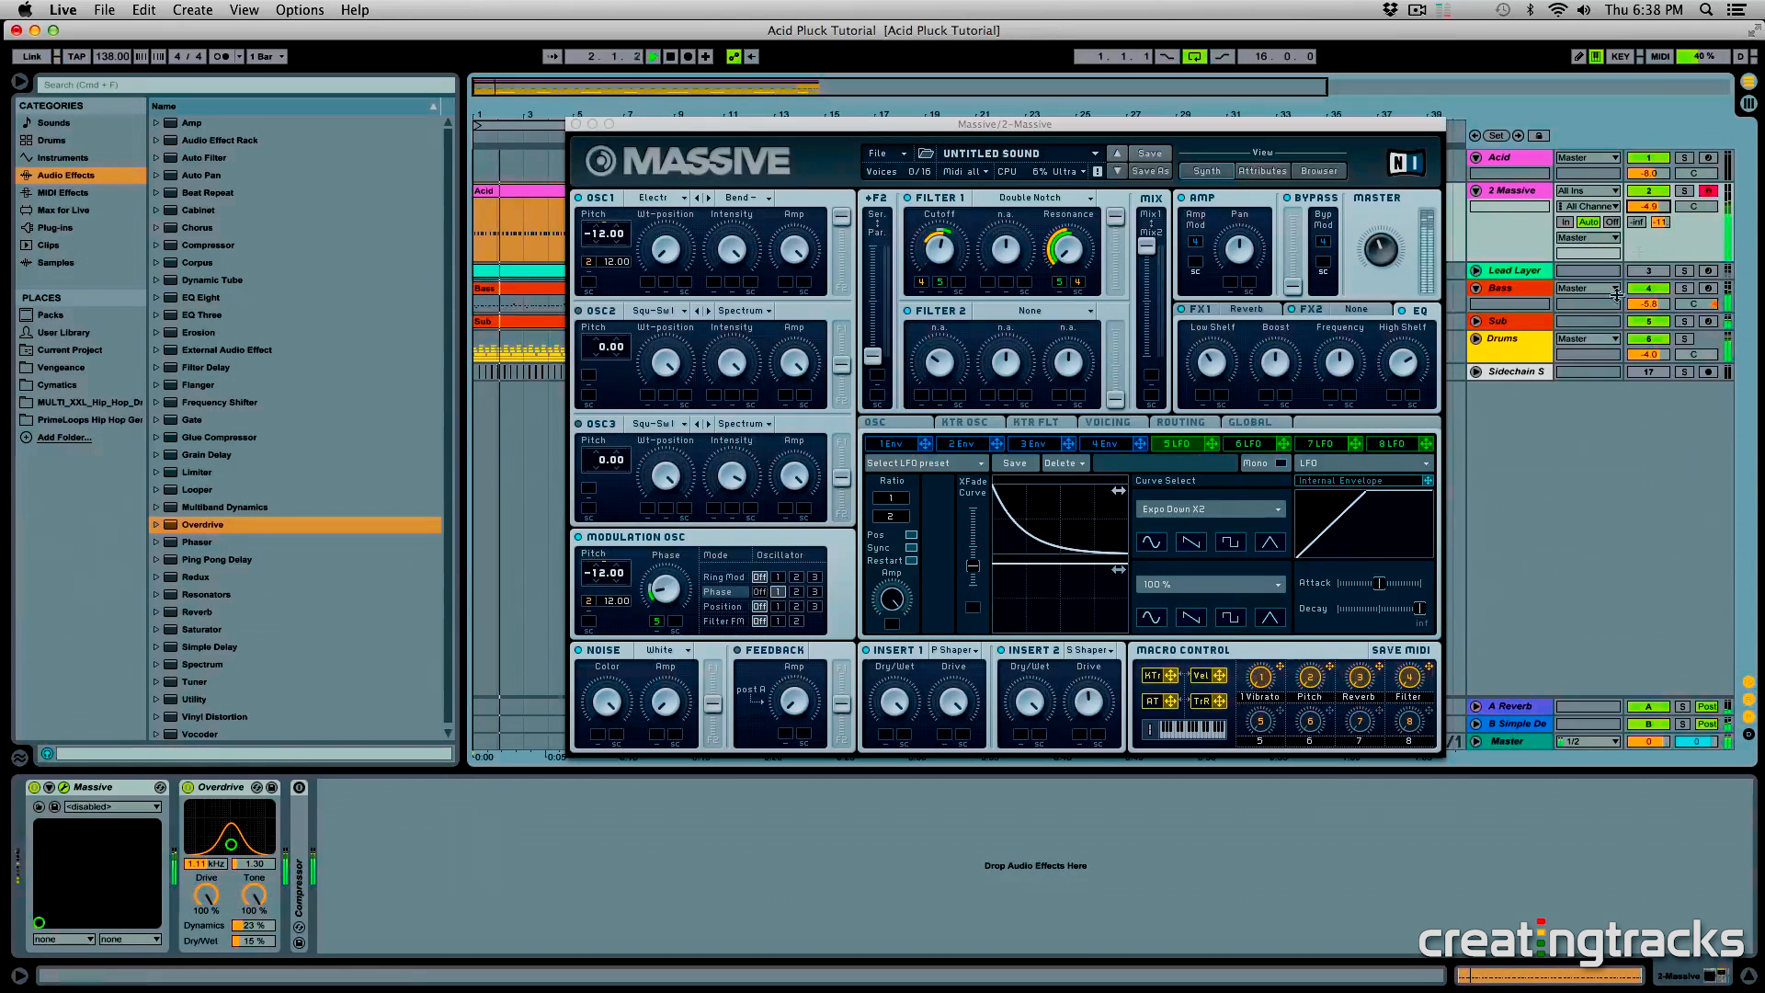
click(1411, 674)
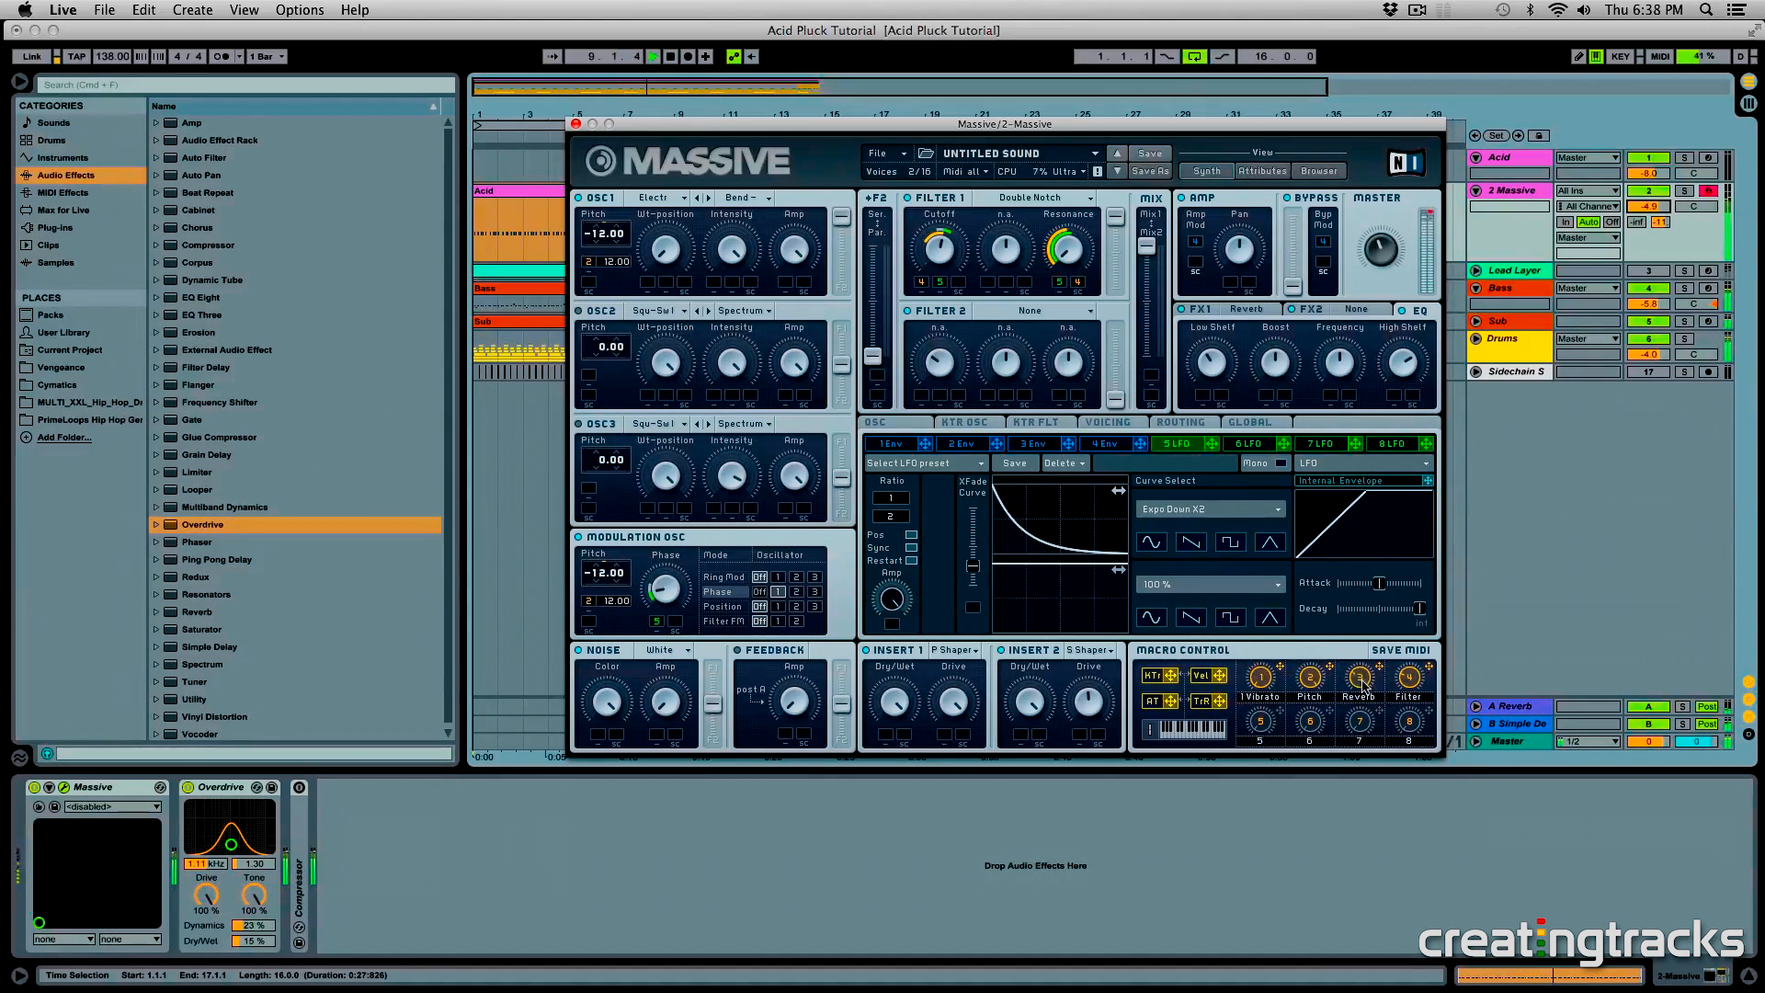
key(space)
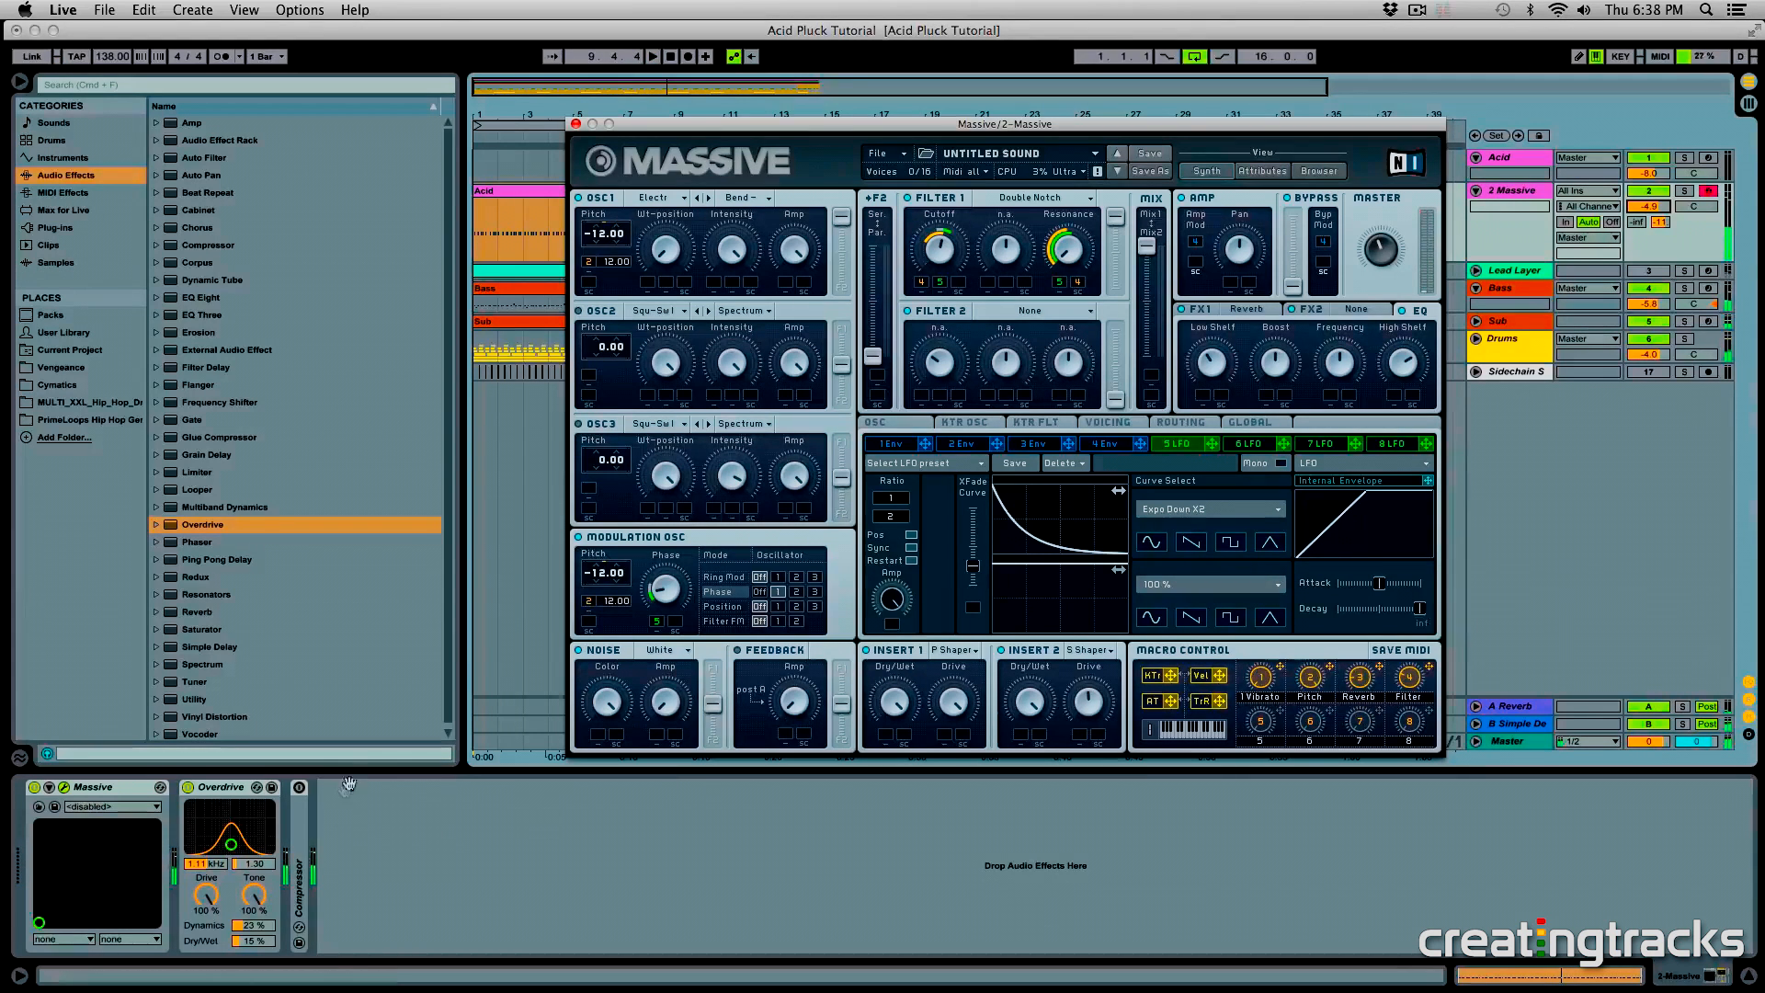
- Switch on the sidechain Compressor on the 2 Massive track, check its settings, and fold it again
click(301, 788)
double_click(300, 789)
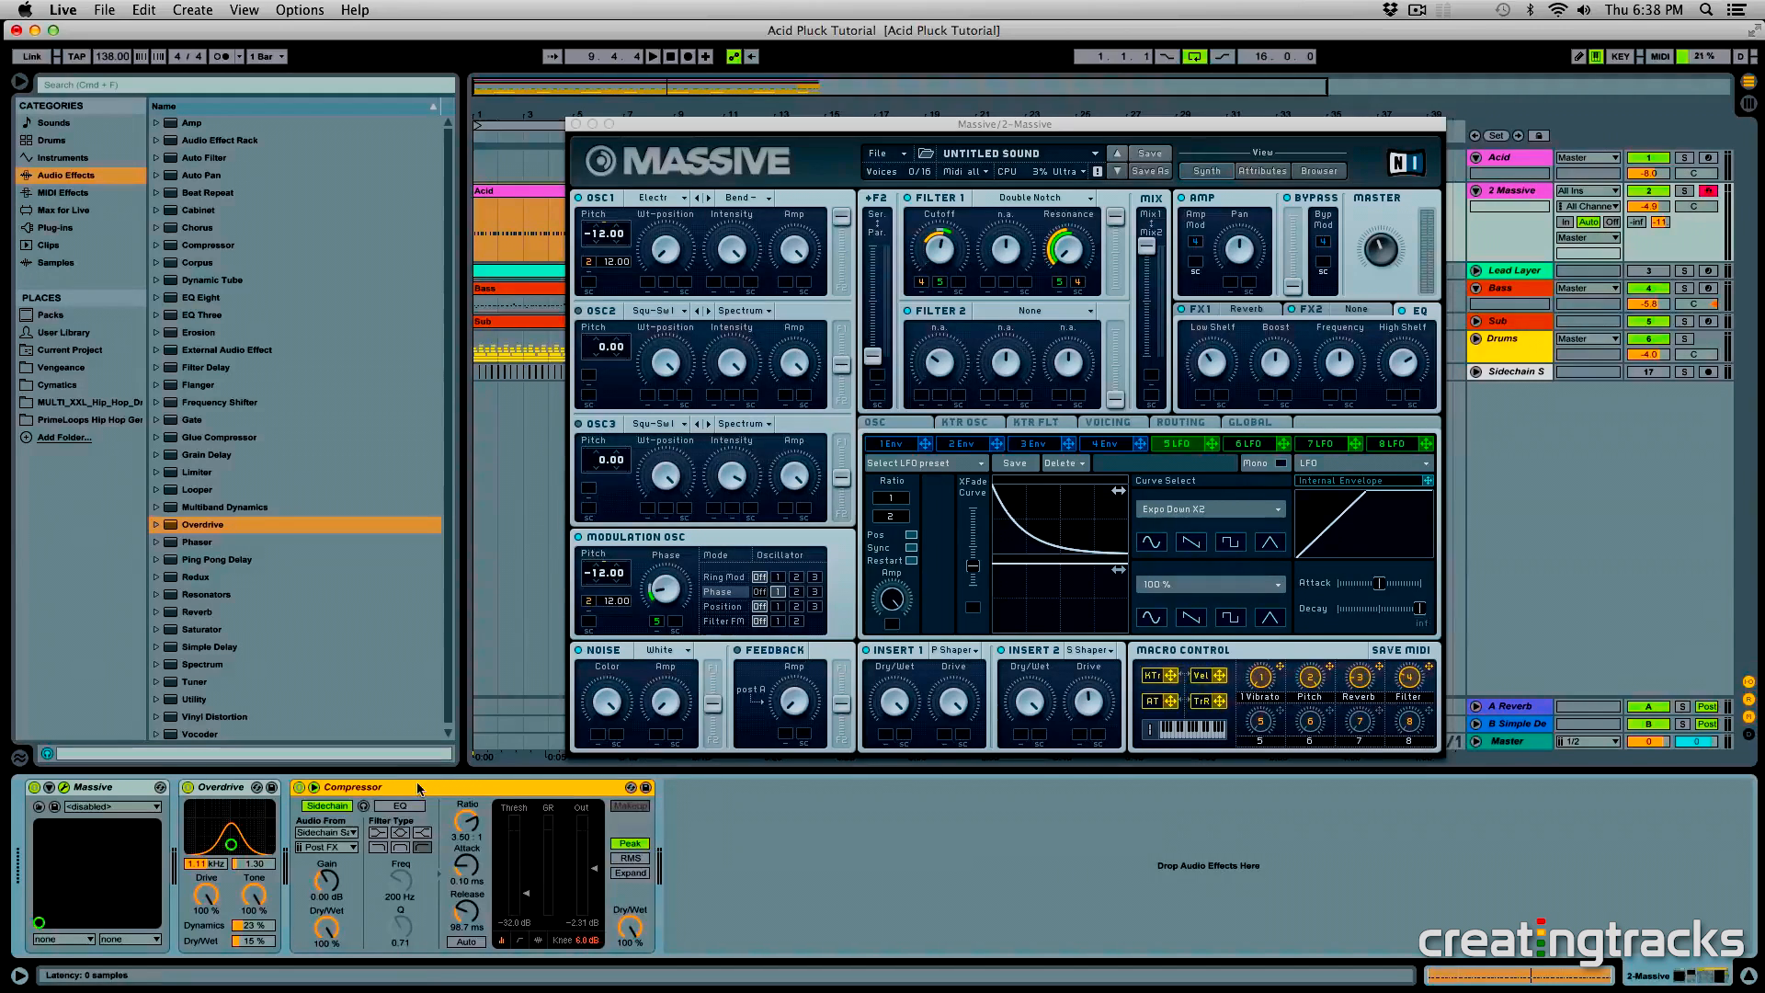
double_click(366, 788)
- Play the full mix, raise the 2 Massive volume to -2.0, and try out the Pitch and Filter macros
key(space)
drag(1649, 207, 1648, 193)
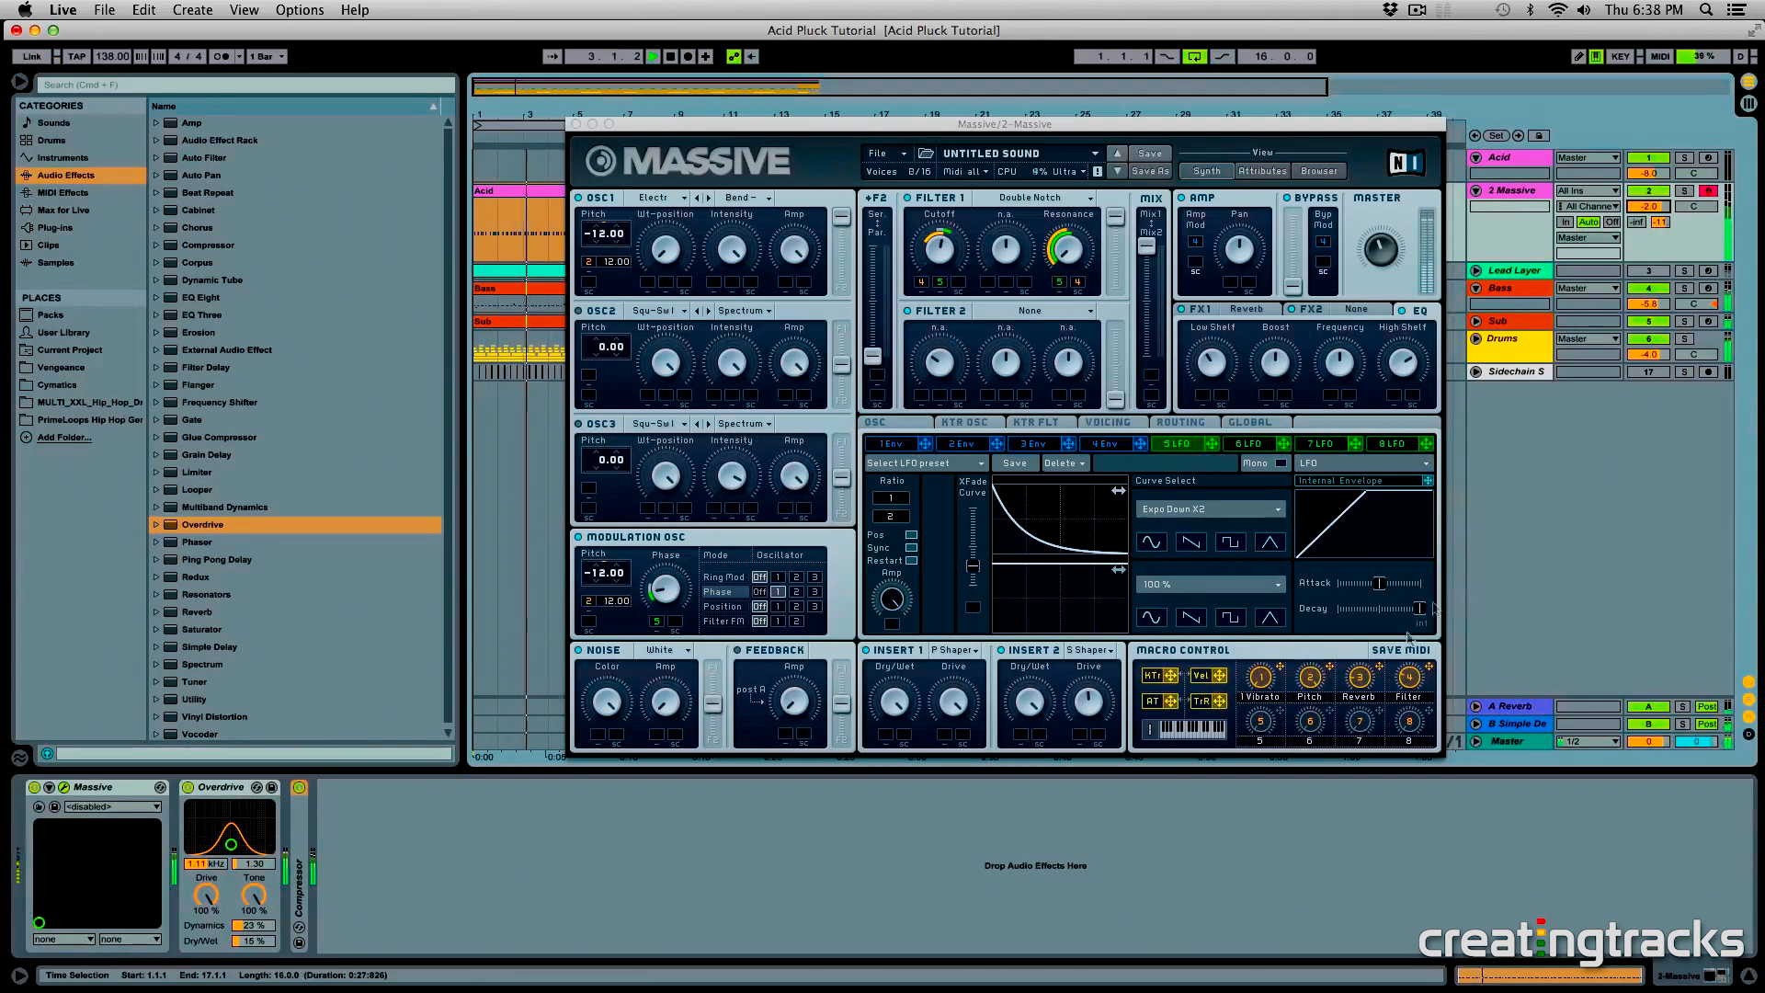
click(1318, 685)
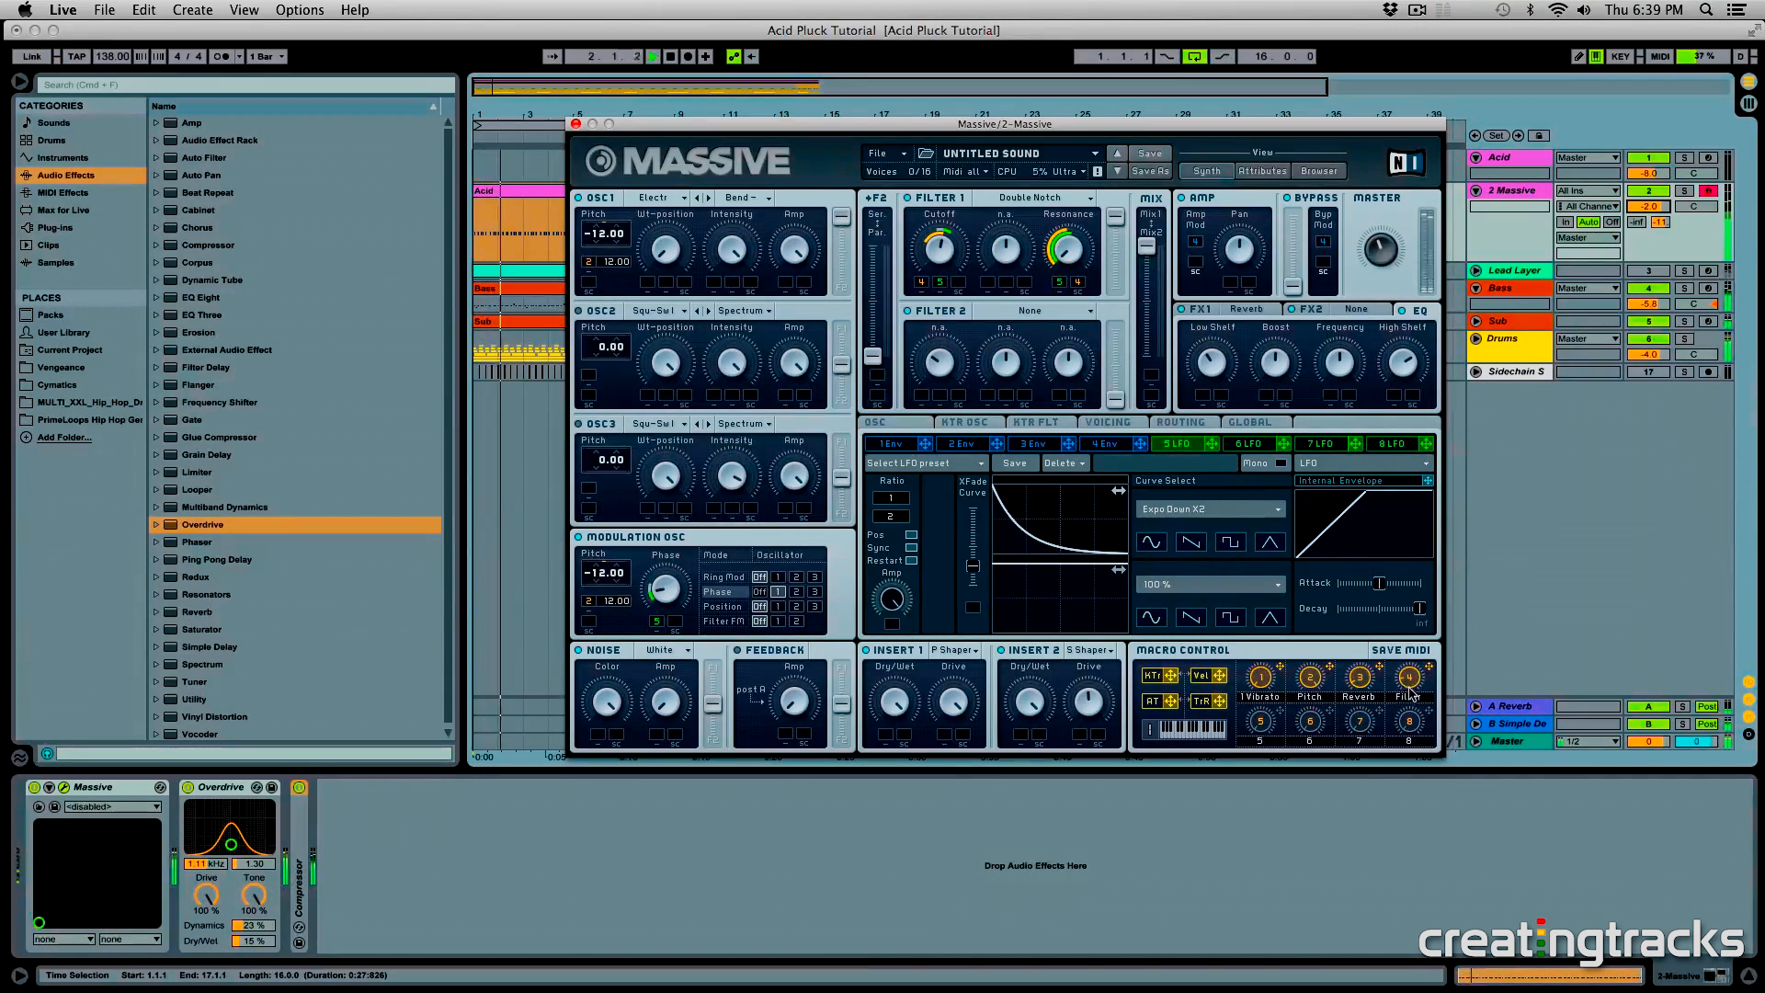
key(space)
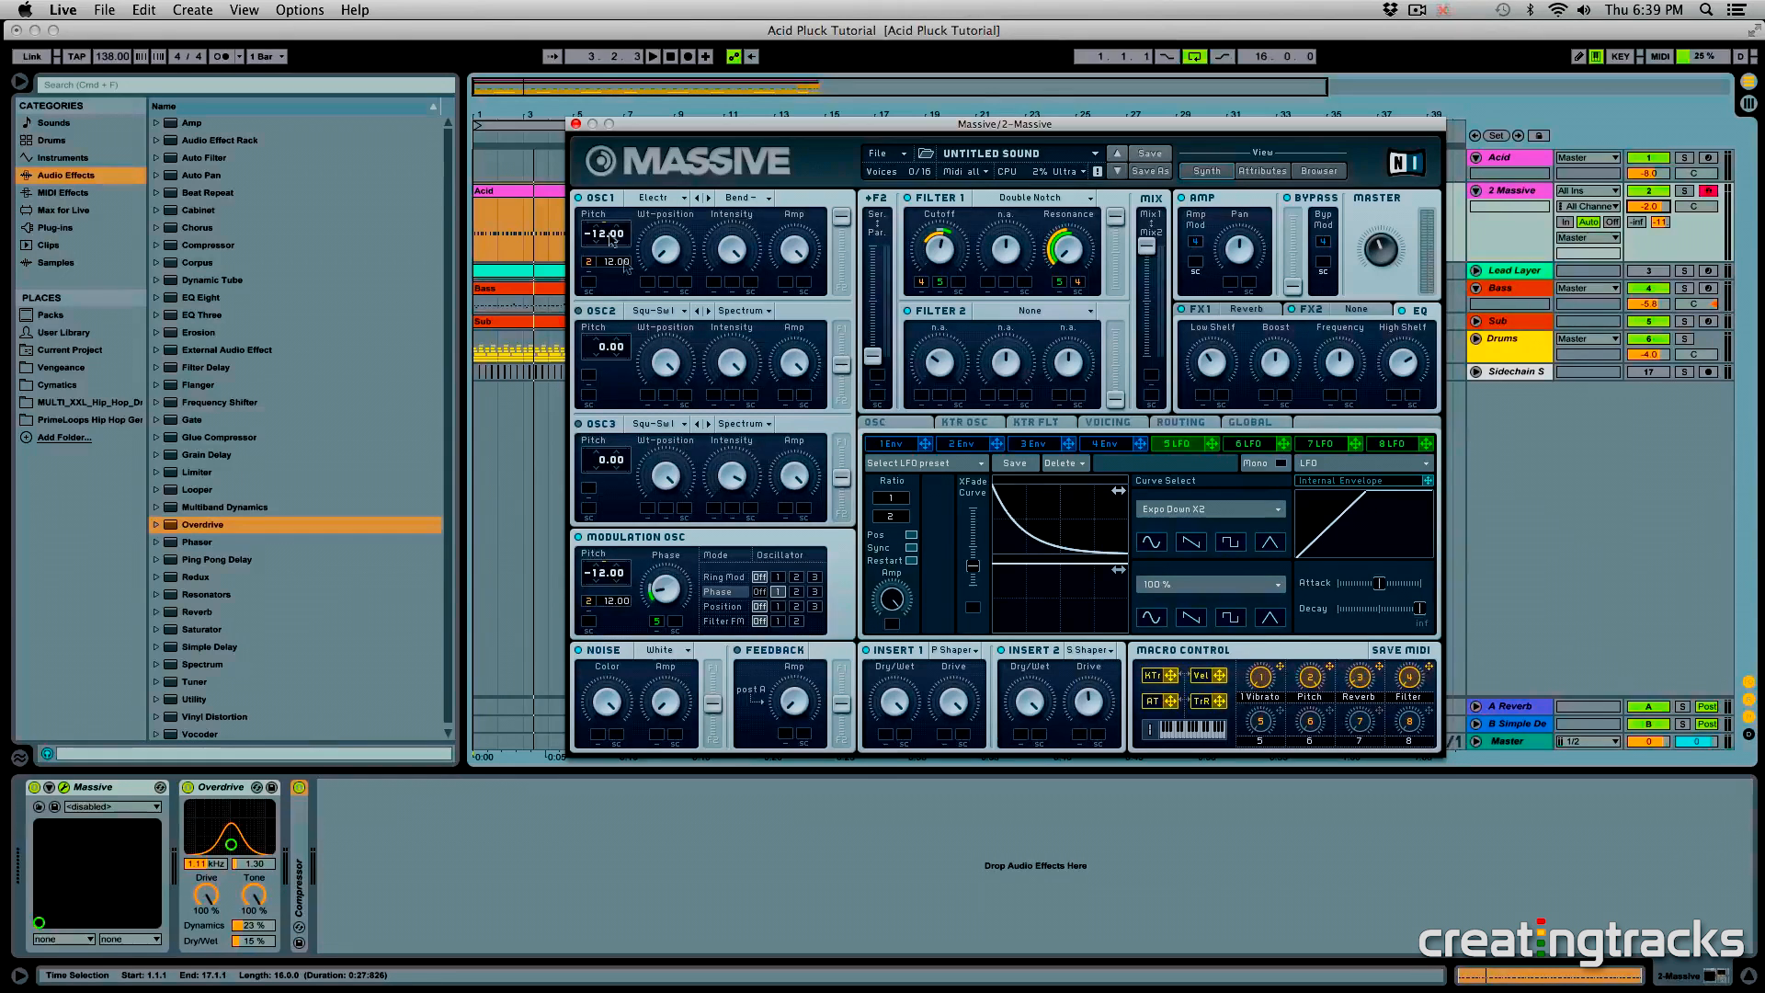
- Select the Massive device on the 2 Massive track and move its plug-in window aside to uncover the arrangement clips
click(521, 231)
click(106, 788)
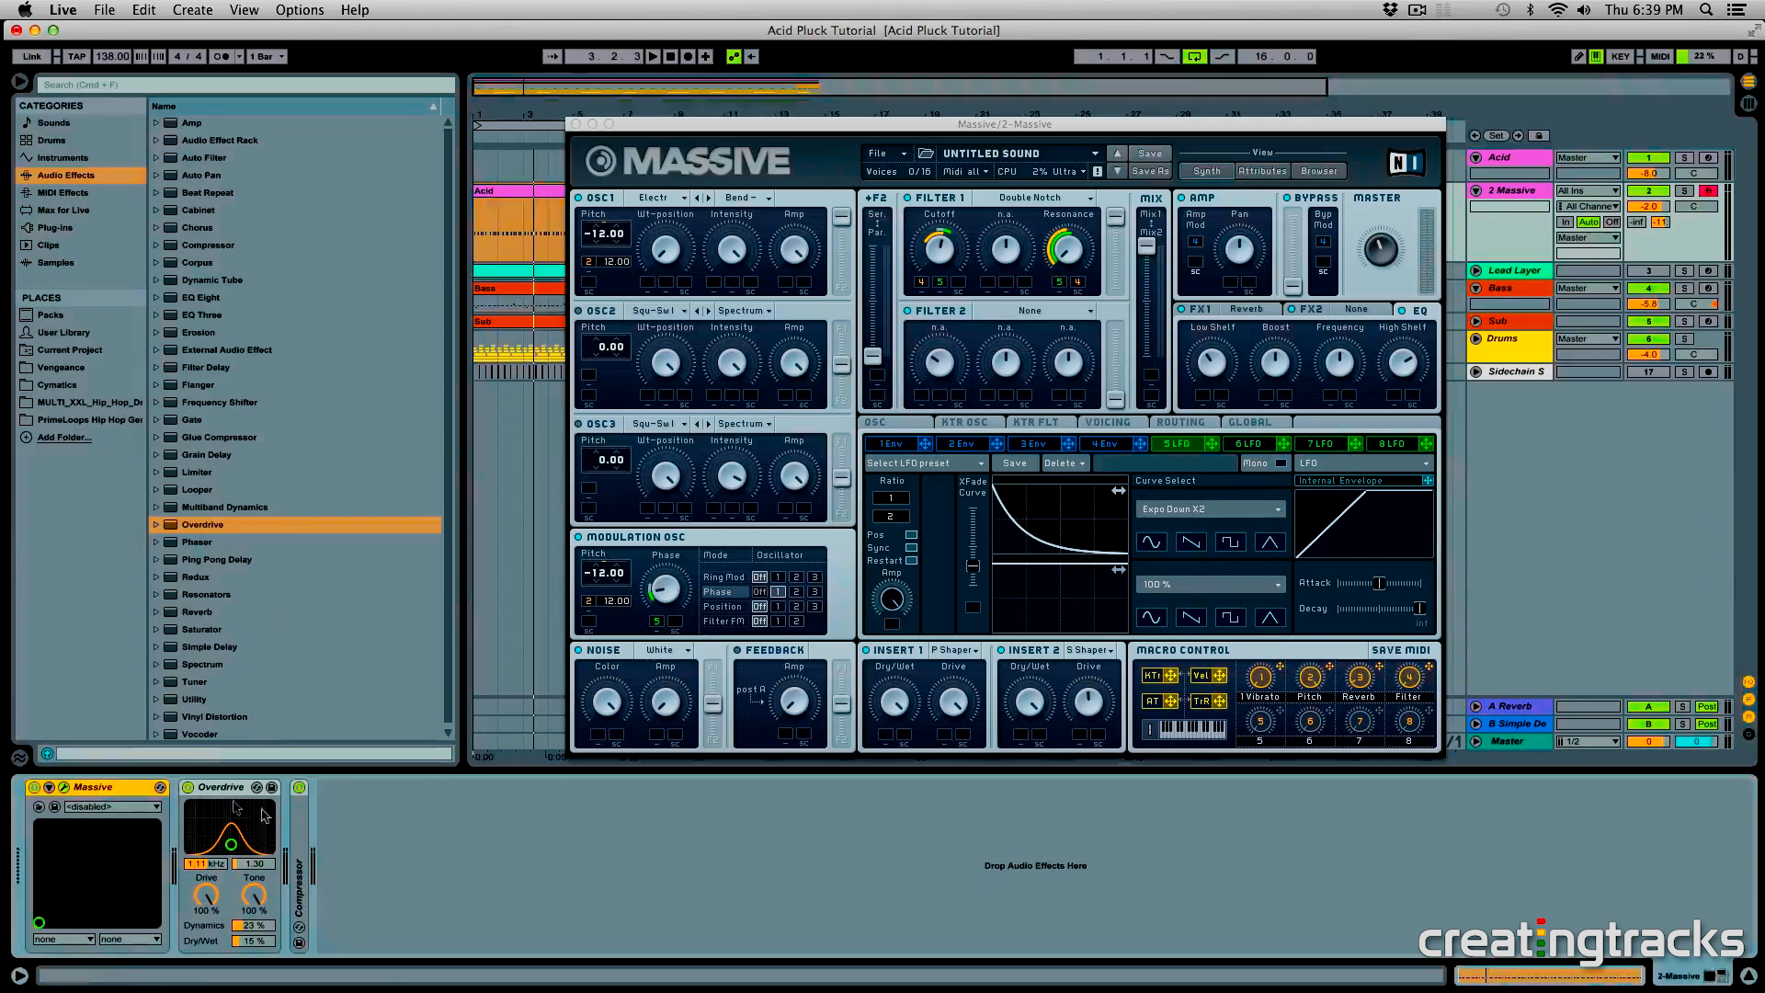
click(367, 823)
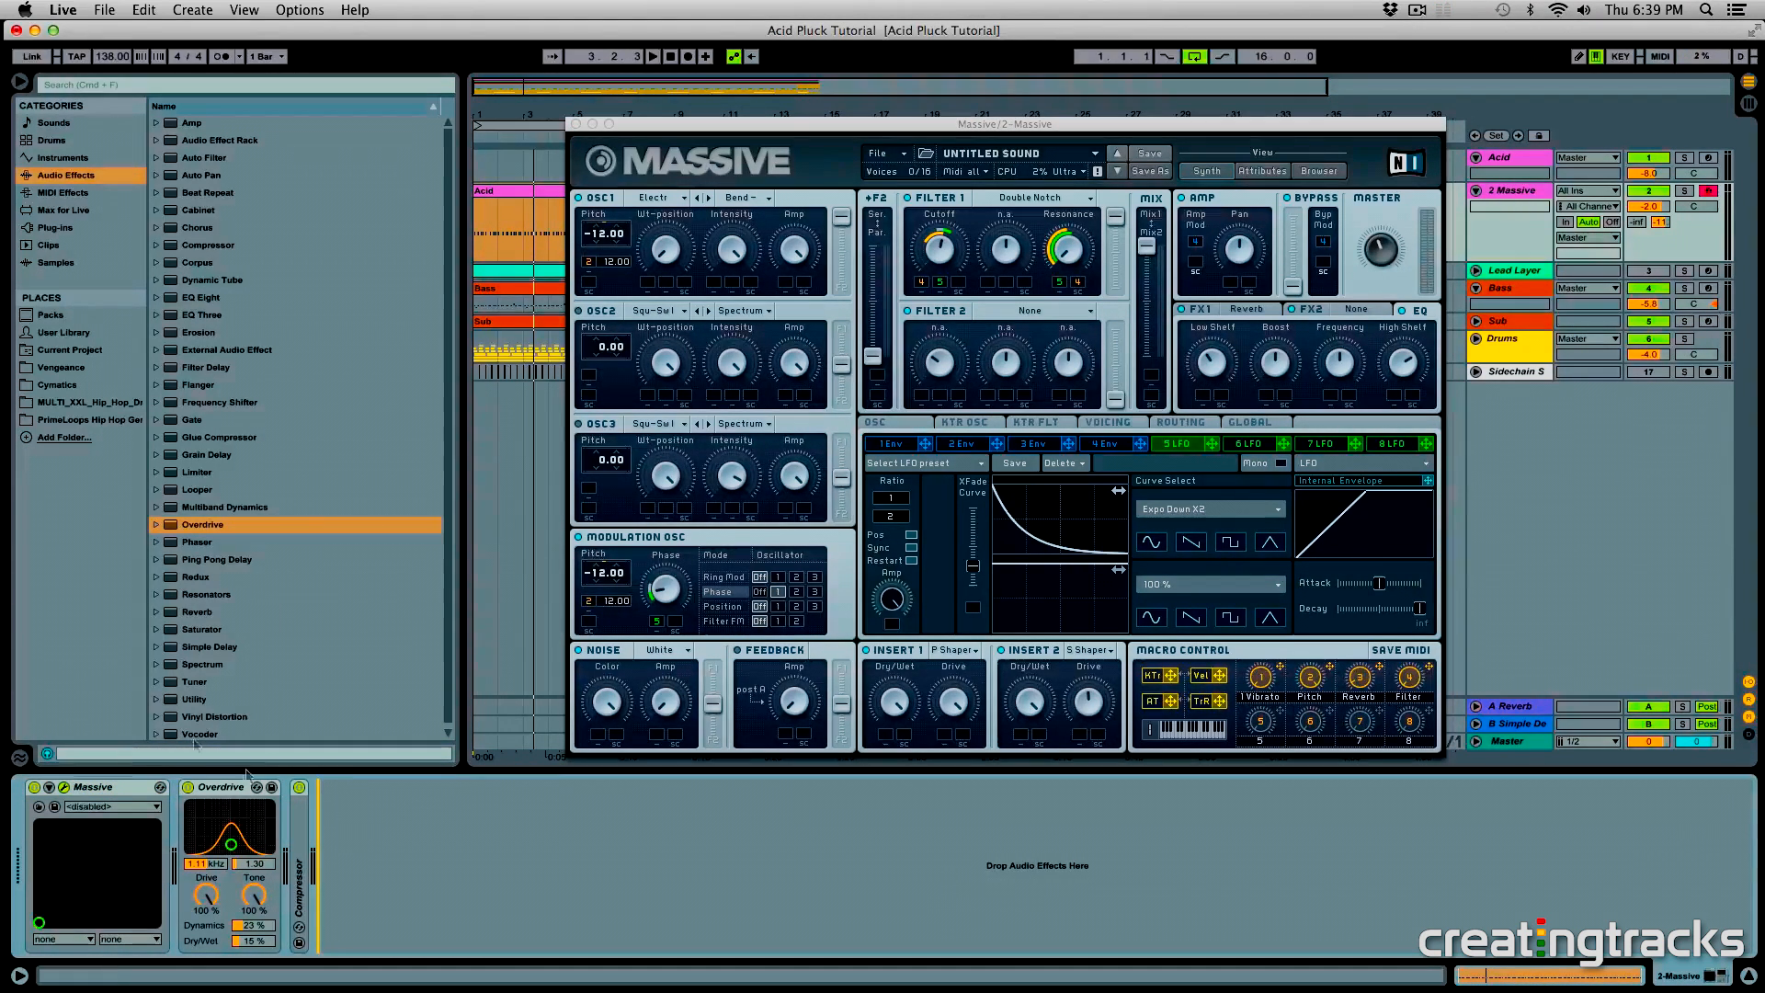
drag(708, 124, 884, 118)
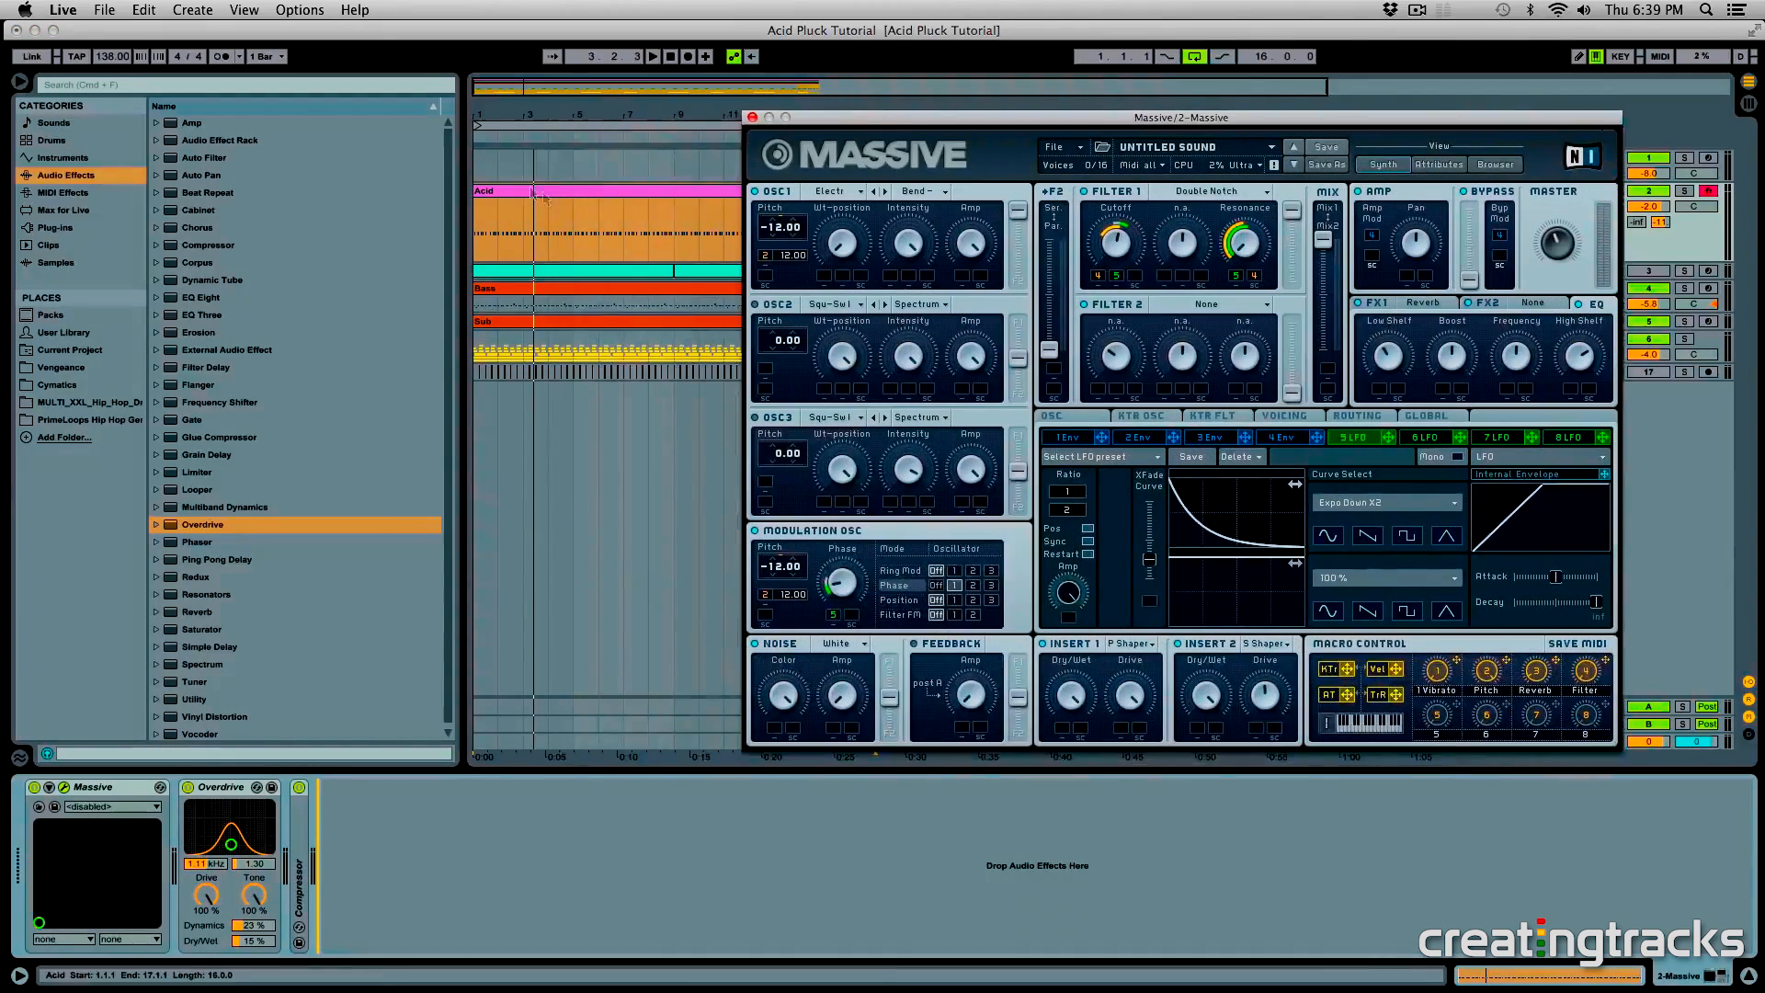
- Open the Bass clip on the Bass track and select its notes from bar 1 to bar 10 to examine the pattern
click(517, 288)
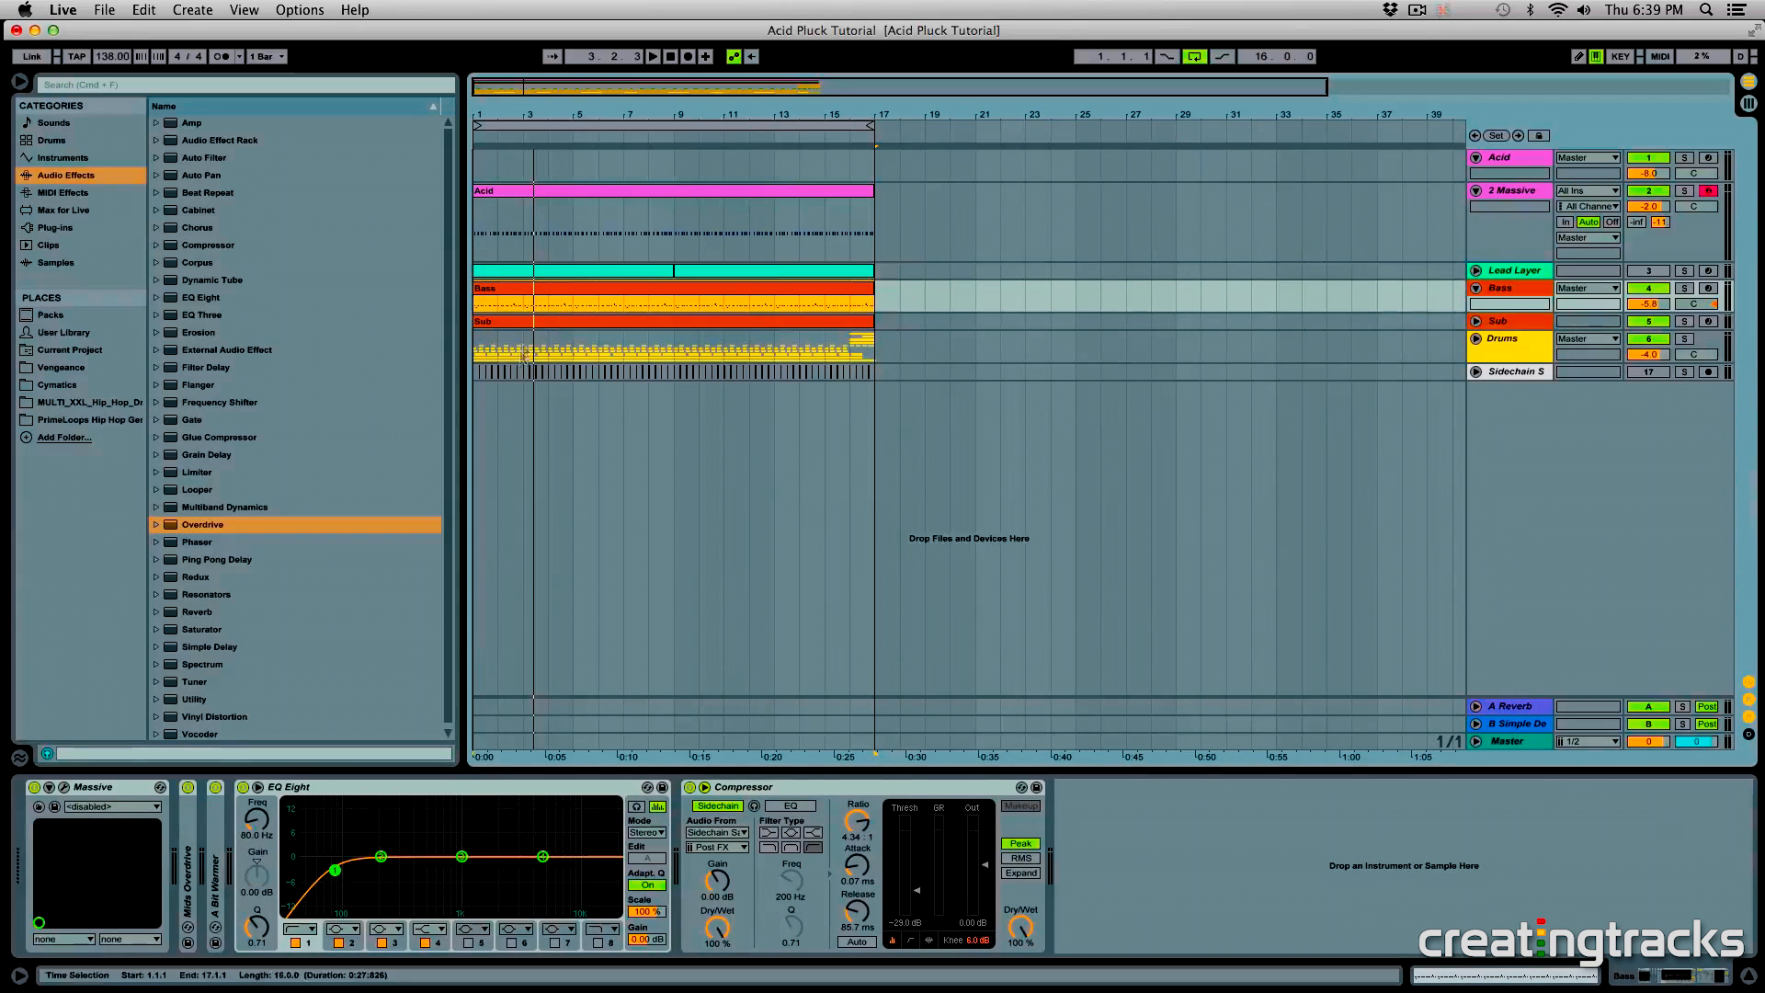
click(578, 294)
double_click(578, 294)
drag(470, 869, 1725, 753)
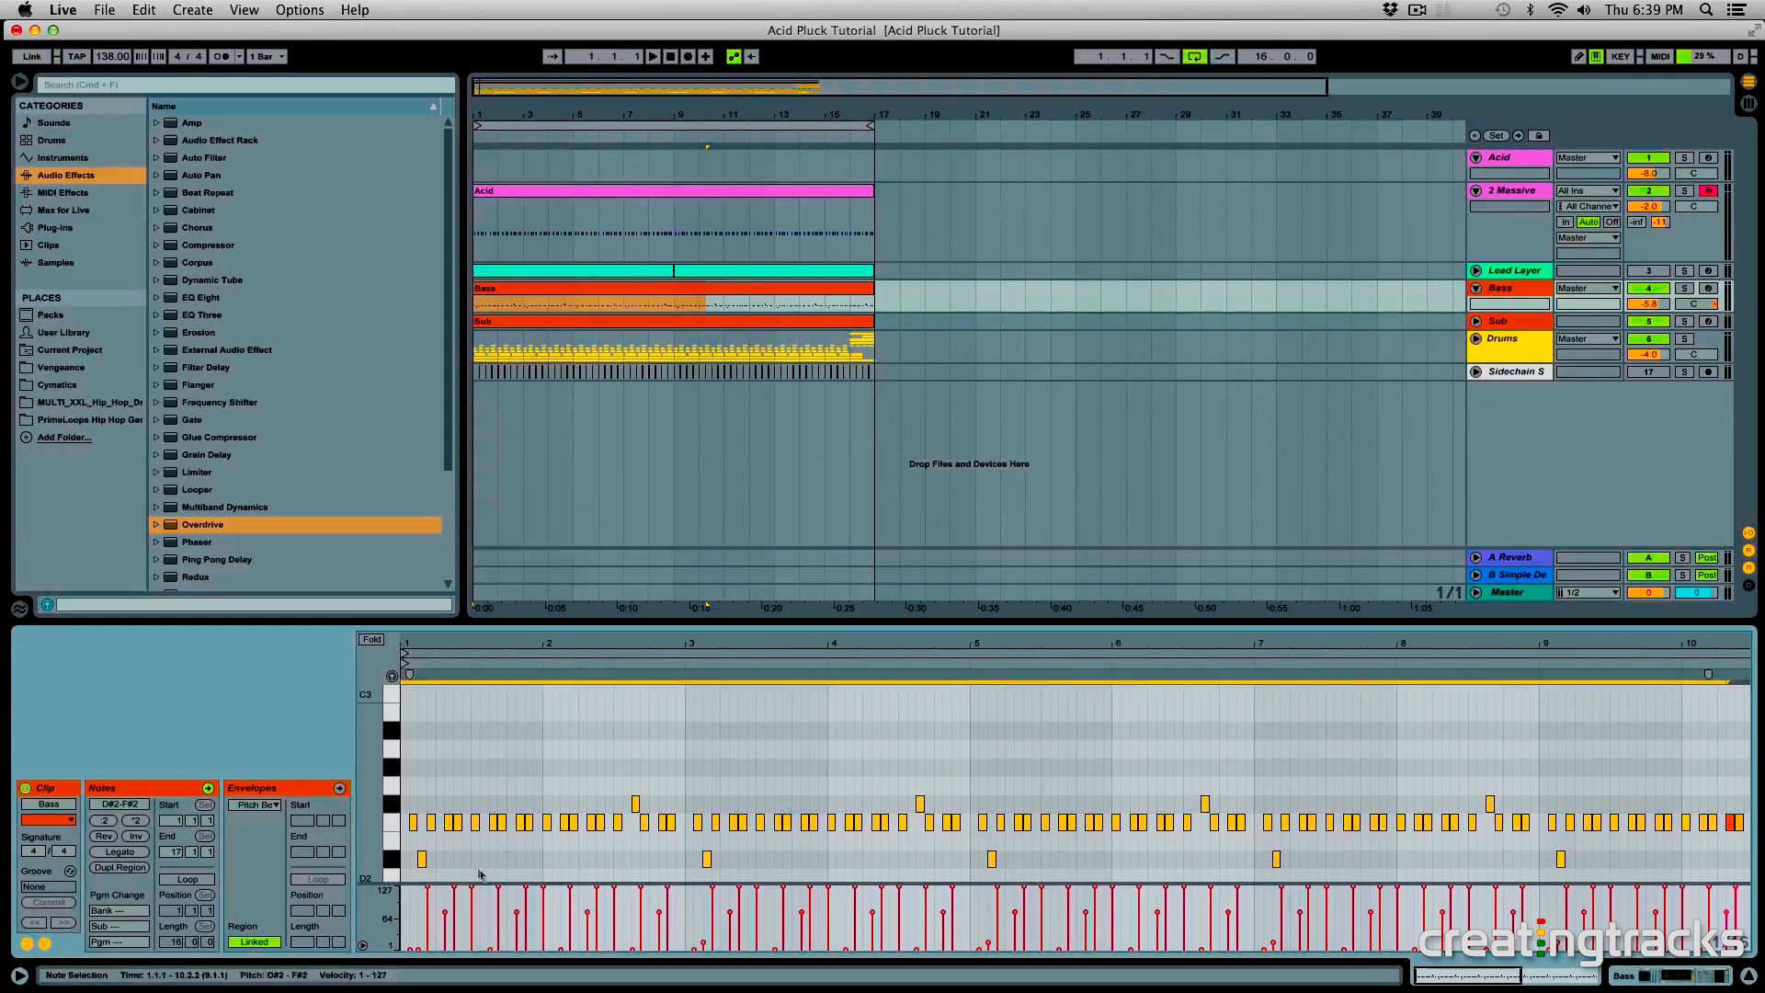
- Inspect the notes of the Acid and Lead Layer clips, and return to the 2 Massive track with its Massive window moved back
click(598, 190)
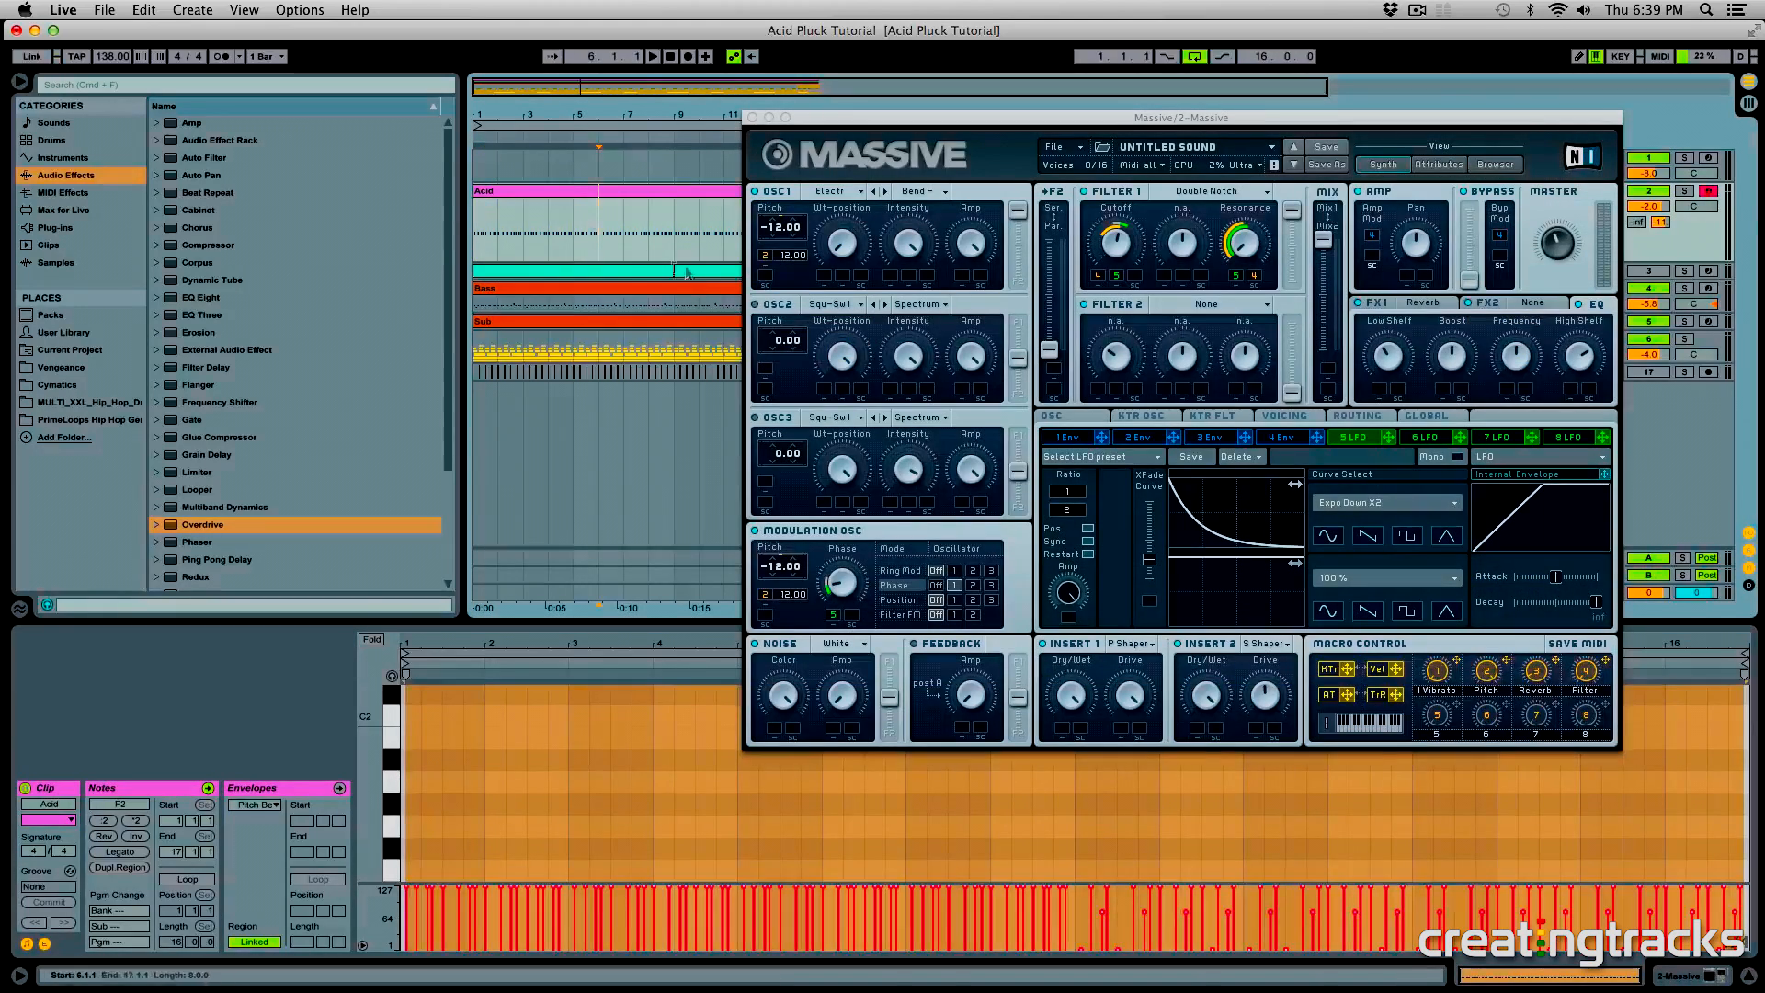
click(611, 292)
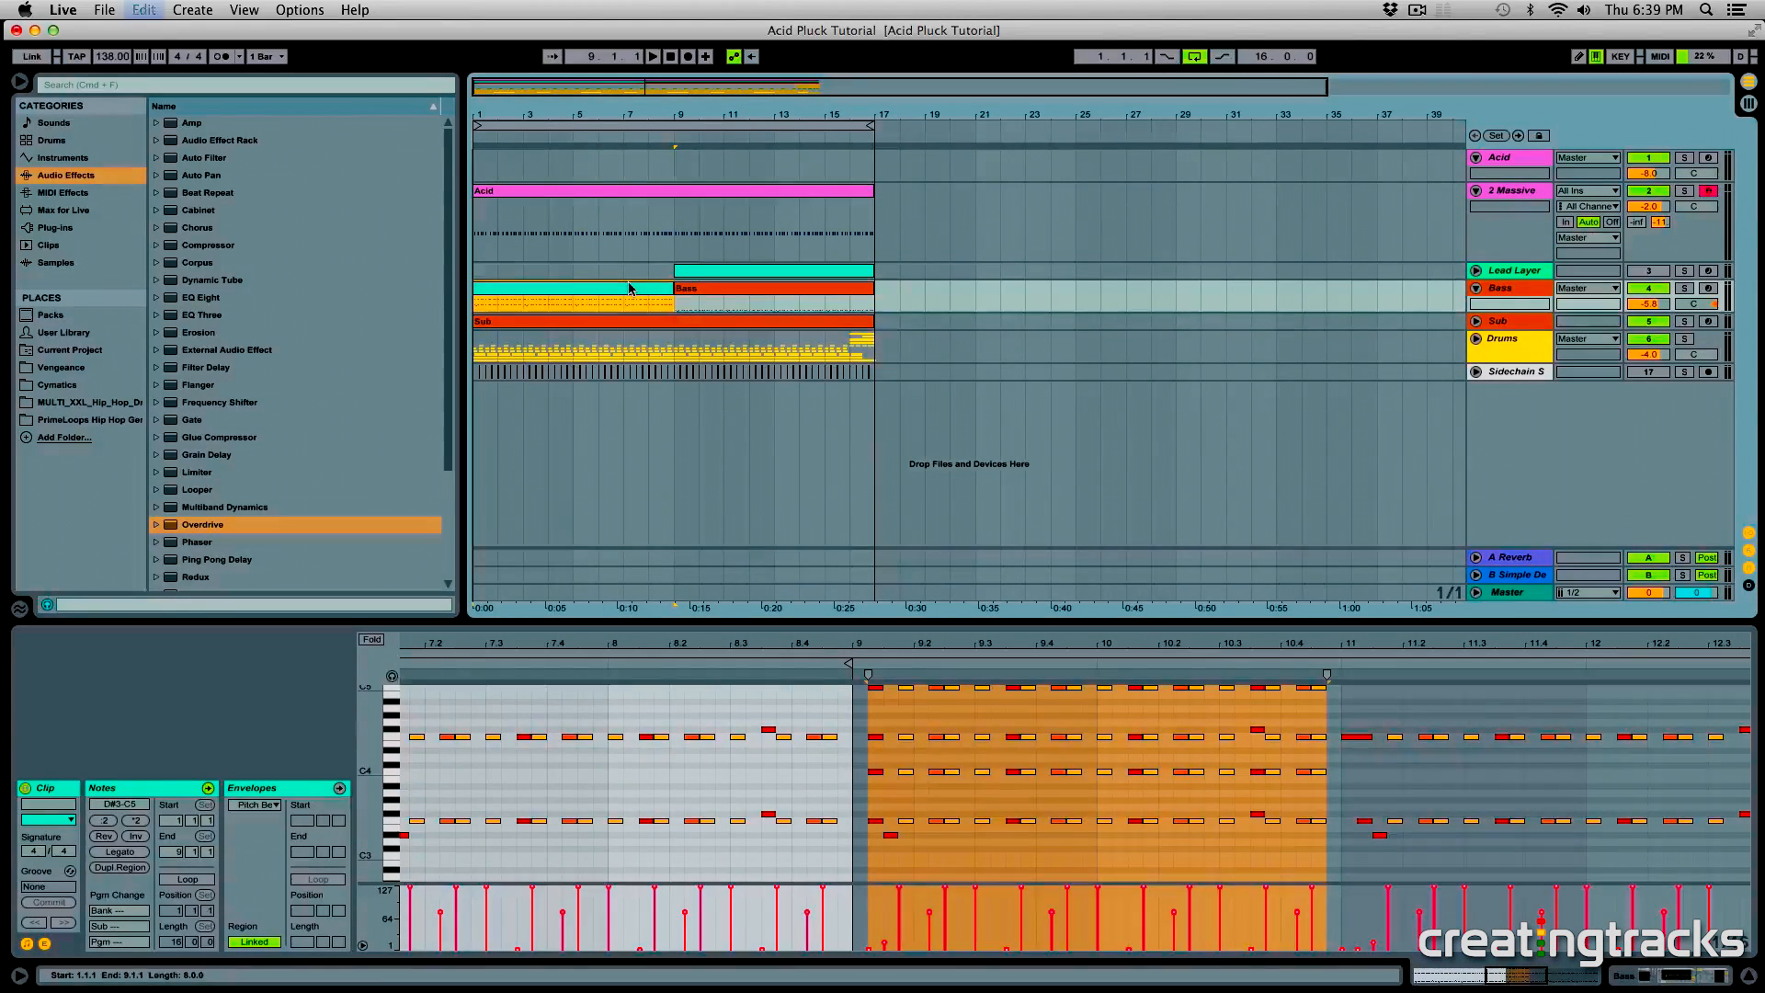
click(1028, 248)
drag(935, 120, 709, 123)
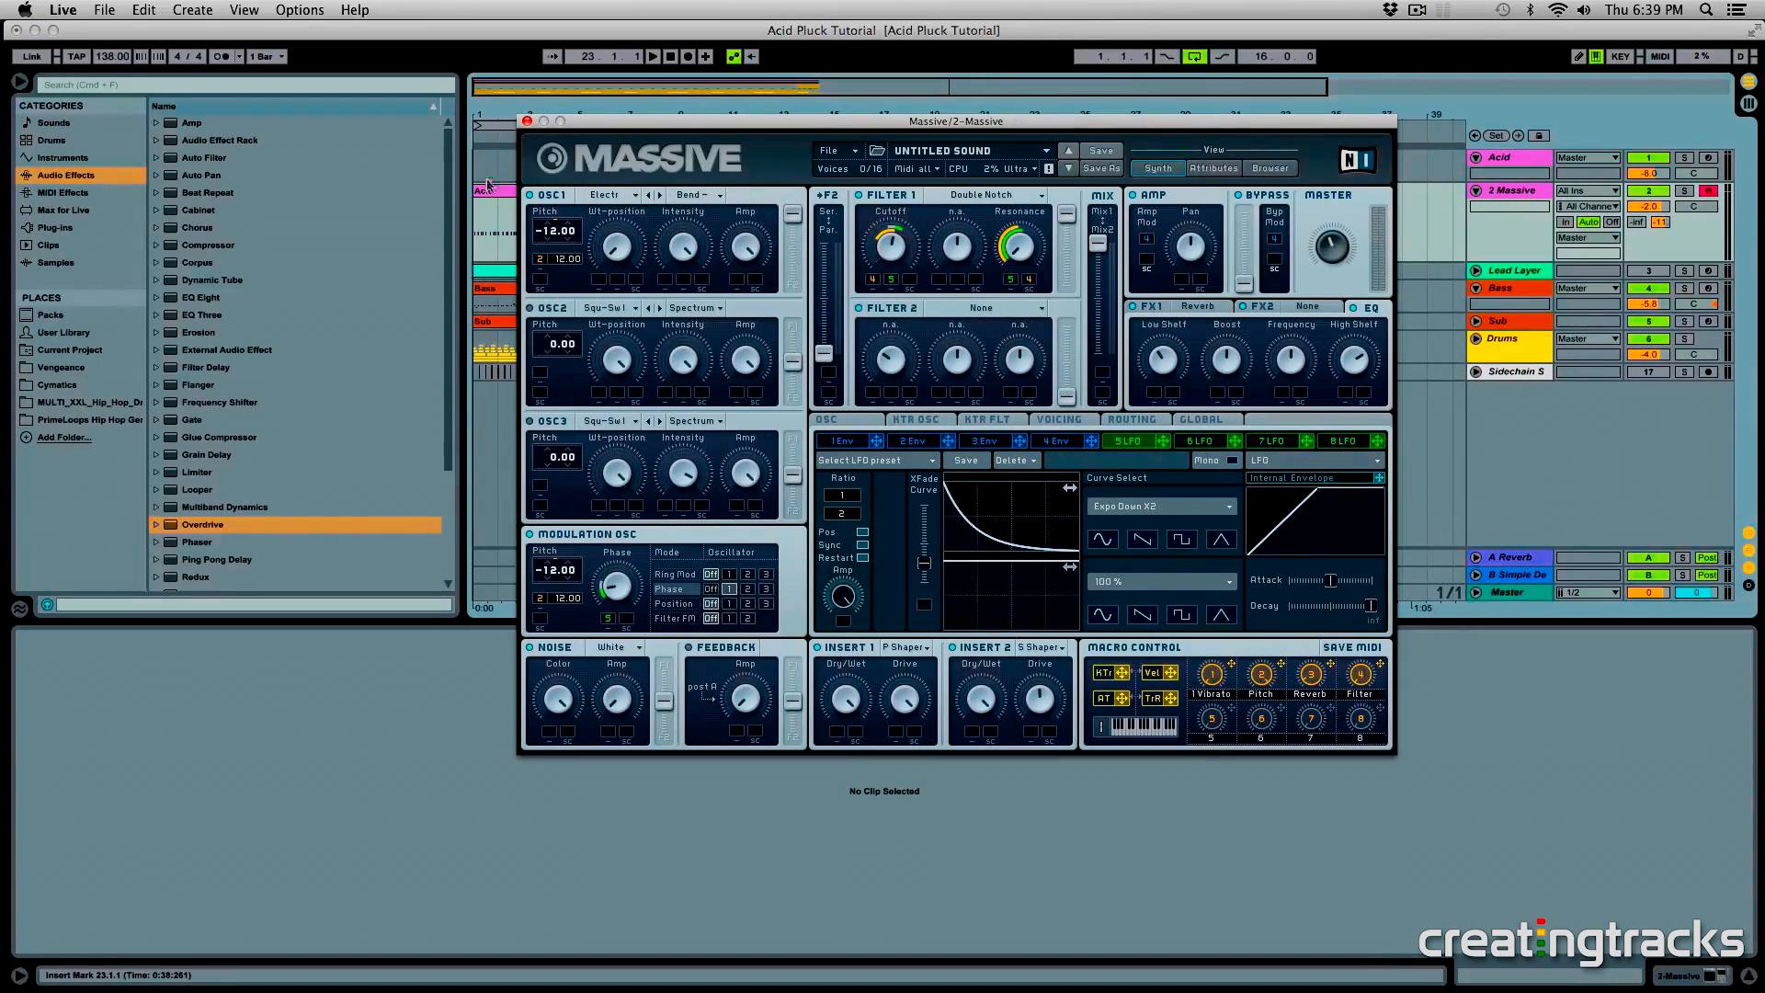